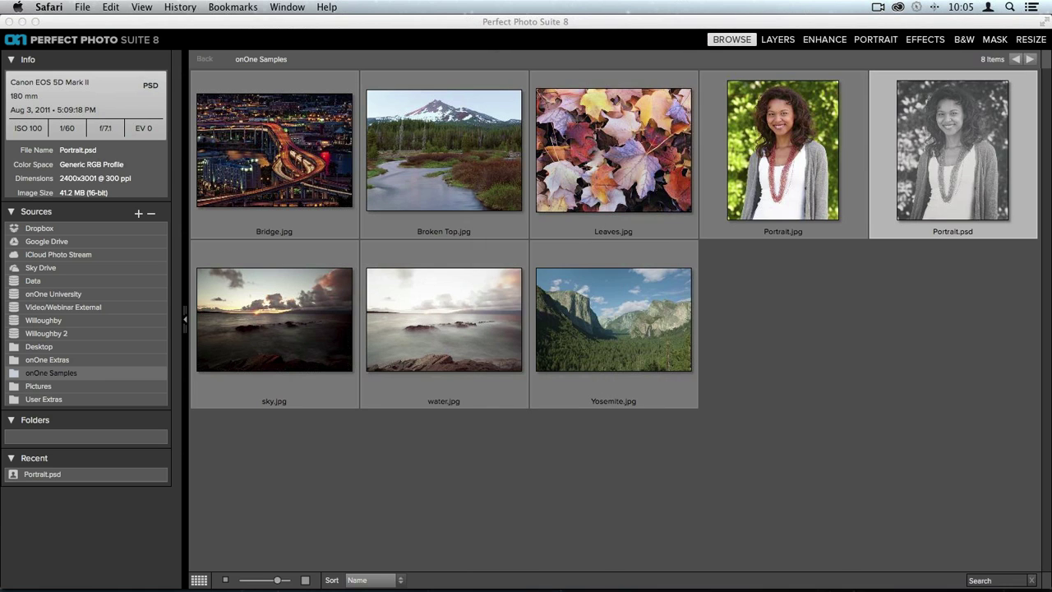
# - Switch to Perfect Photo Suite 8 and browse the Enhance folder inside Demo Images on the Video/Webinar External source
pyautogui.click(557, 19)
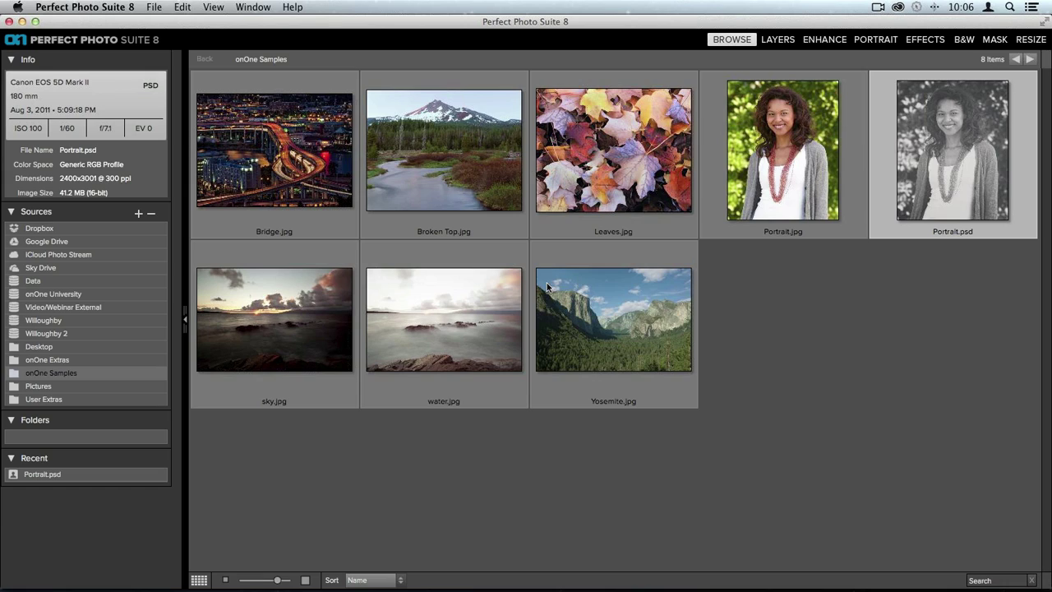
pyautogui.moveTo(518, 586)
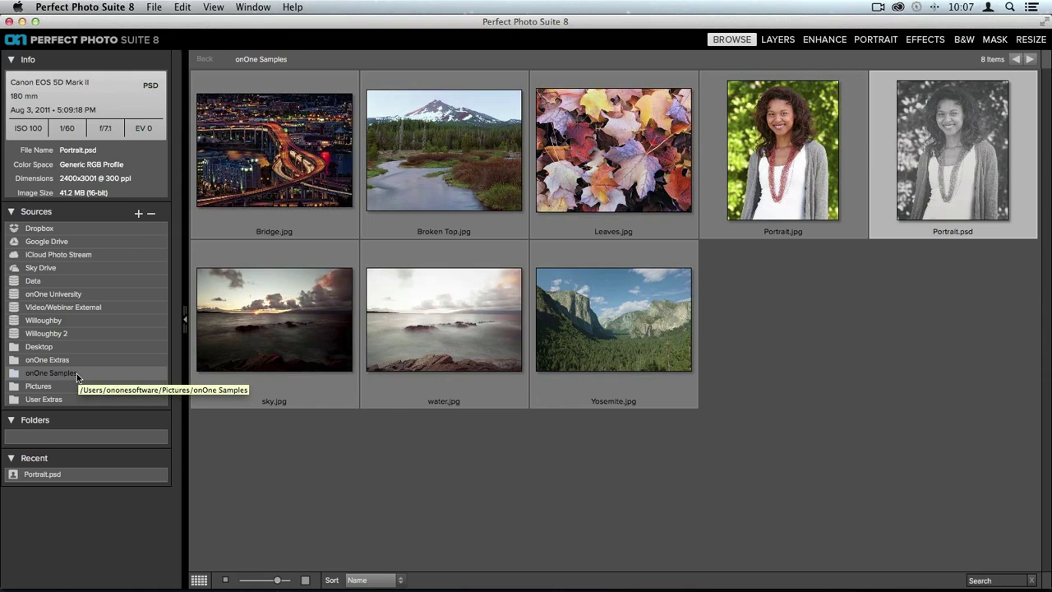
pyautogui.click(87, 309)
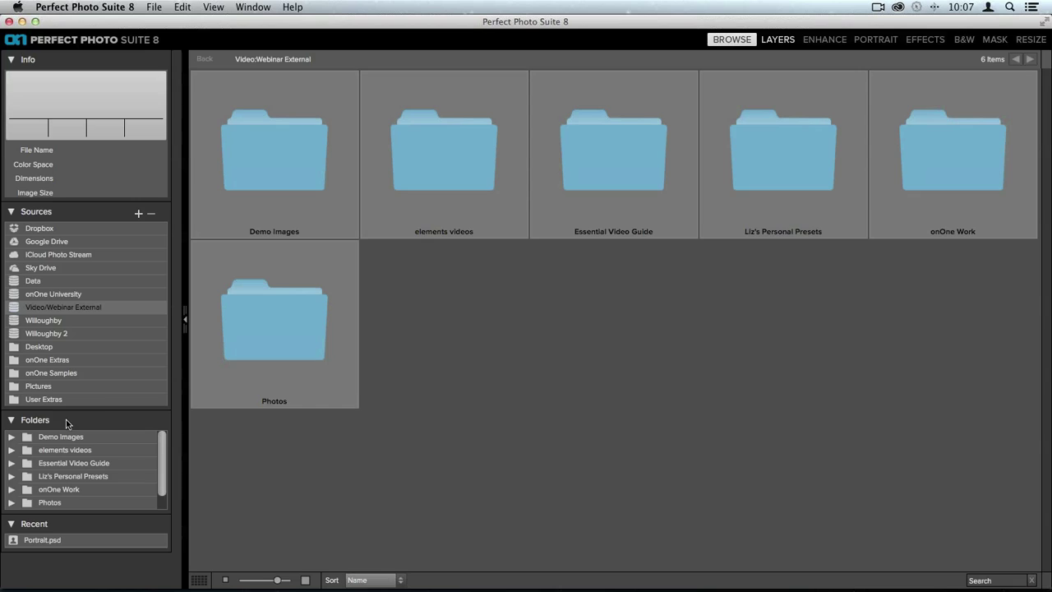
pyautogui.click(11, 444)
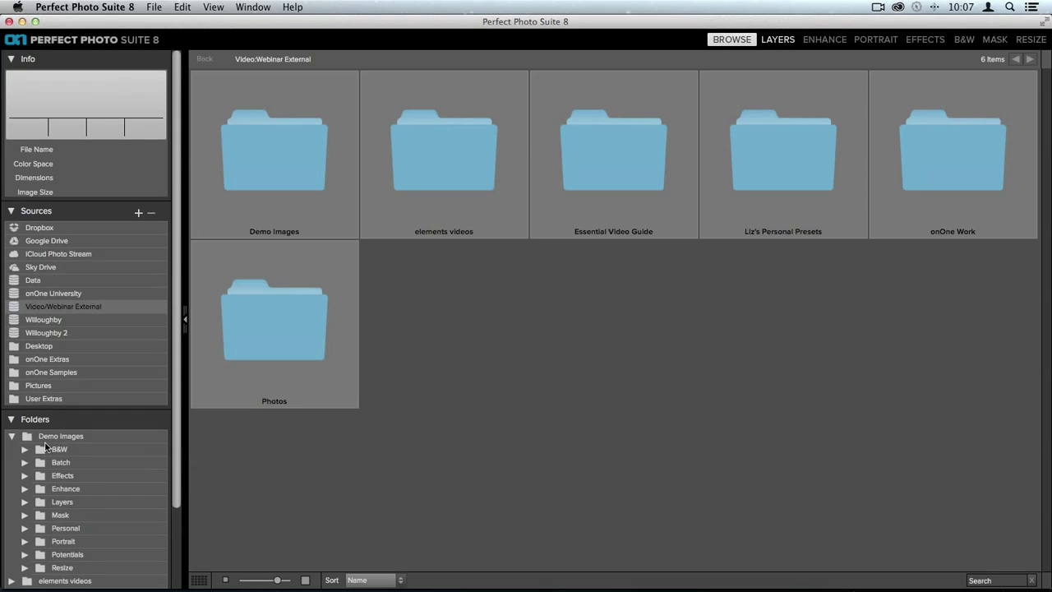
pyautogui.scroll(-2, 46, 446)
pyautogui.scroll(-1, 46, 446)
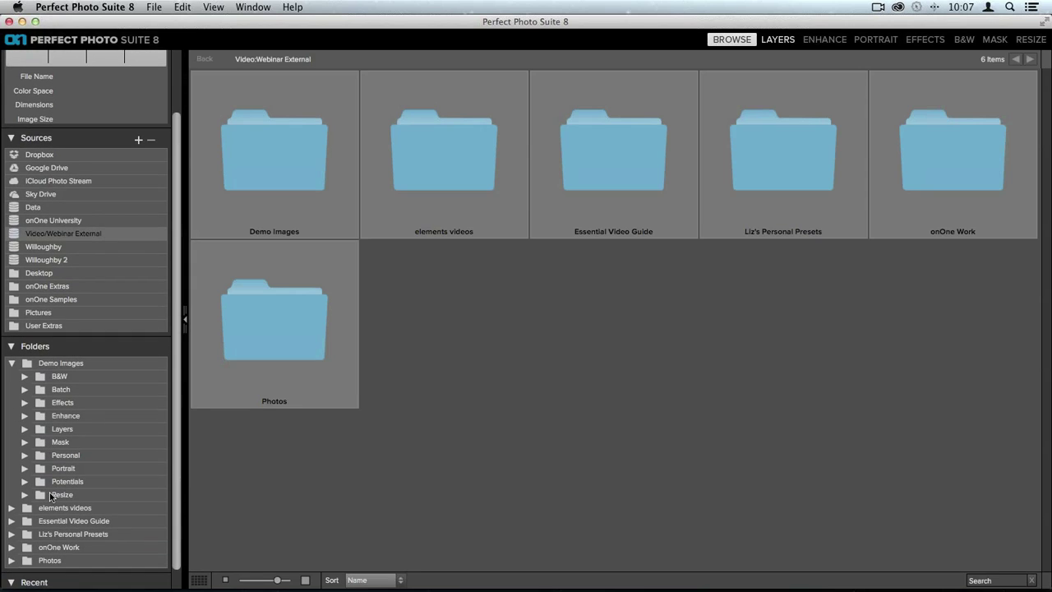
pyautogui.click(22, 418)
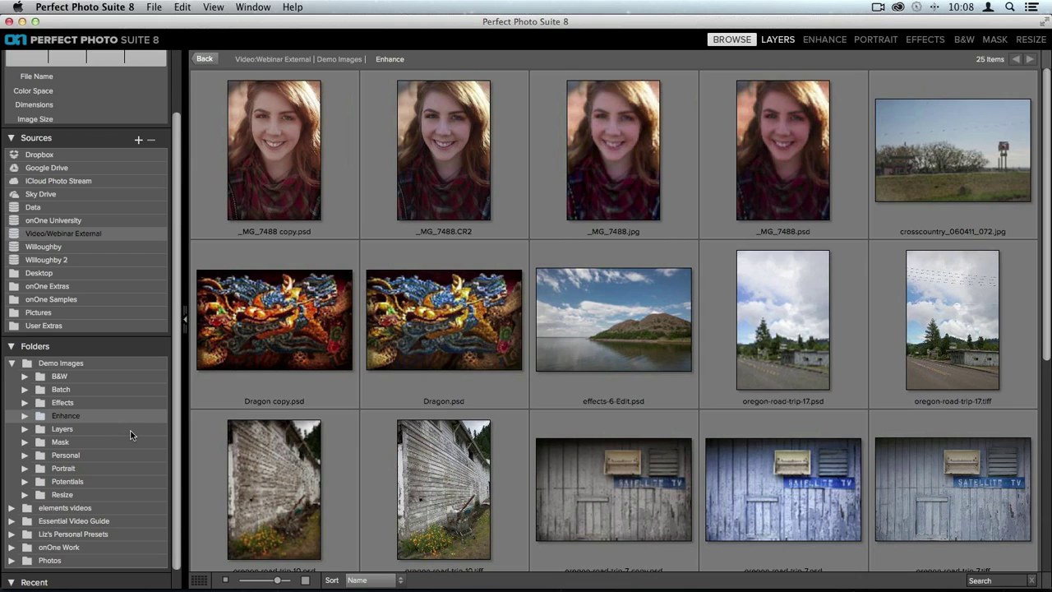
# - Return to the onOne Samples folder and view sky.jpg in full, comparing it with water.jpg
pyautogui.click(68, 301)
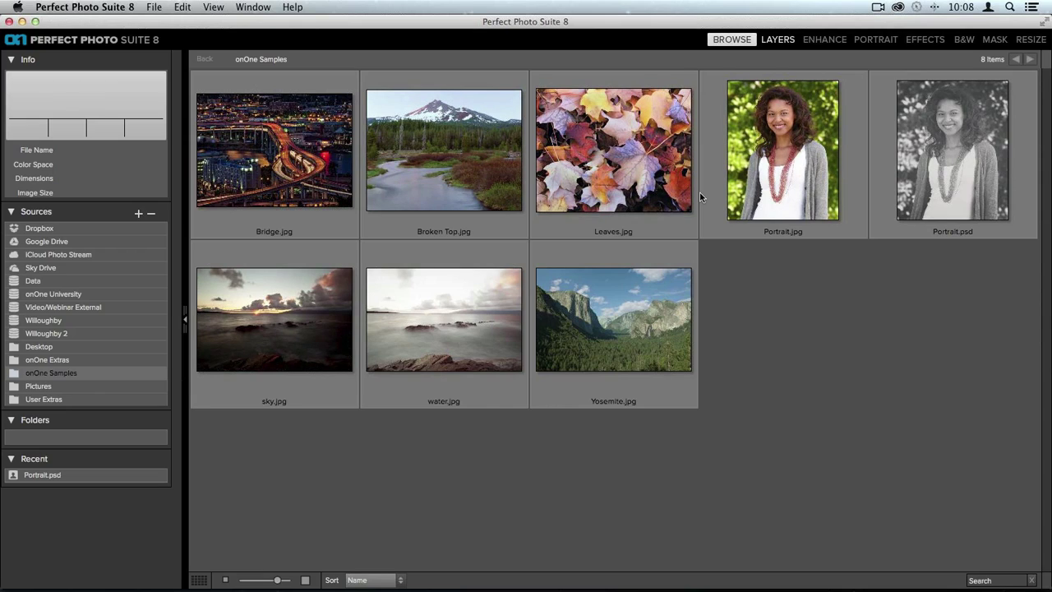
pyautogui.click(311, 320)
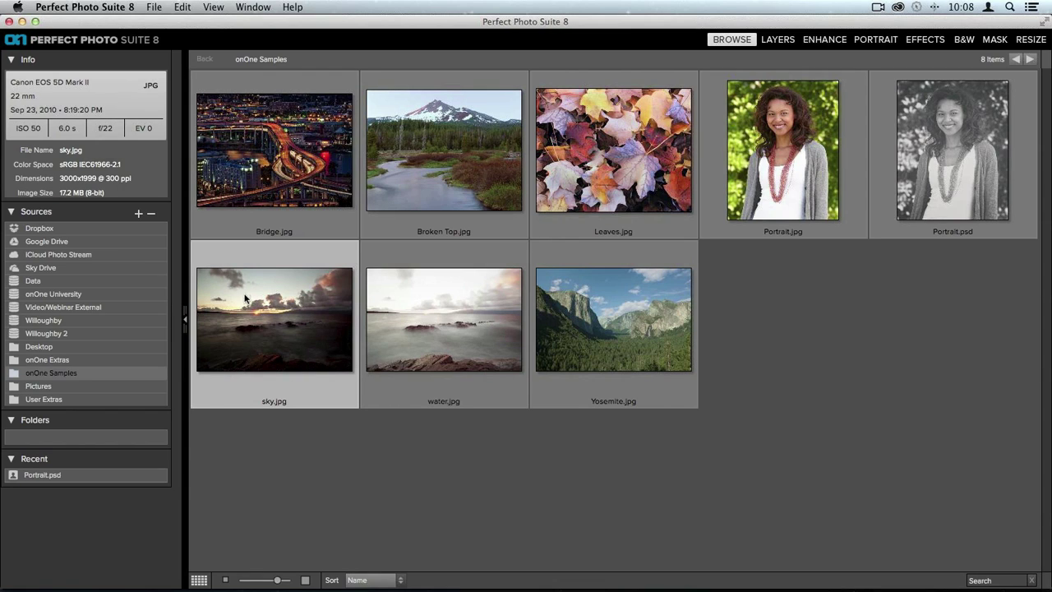
pyautogui.doubleClick(282, 327)
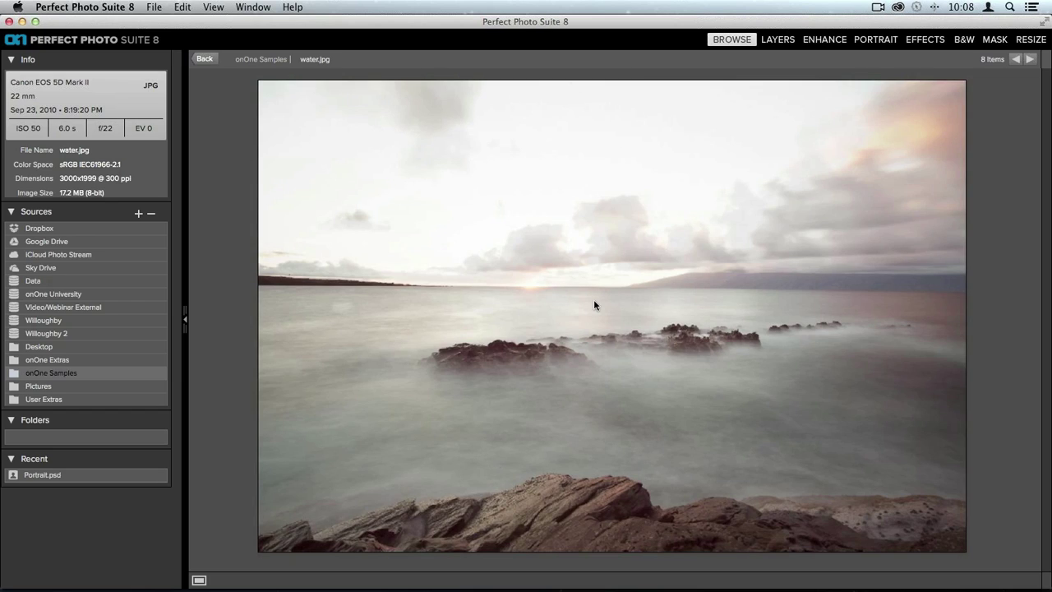
pyautogui.press('Left')
pyautogui.press('Right')
pyautogui.press('Left')
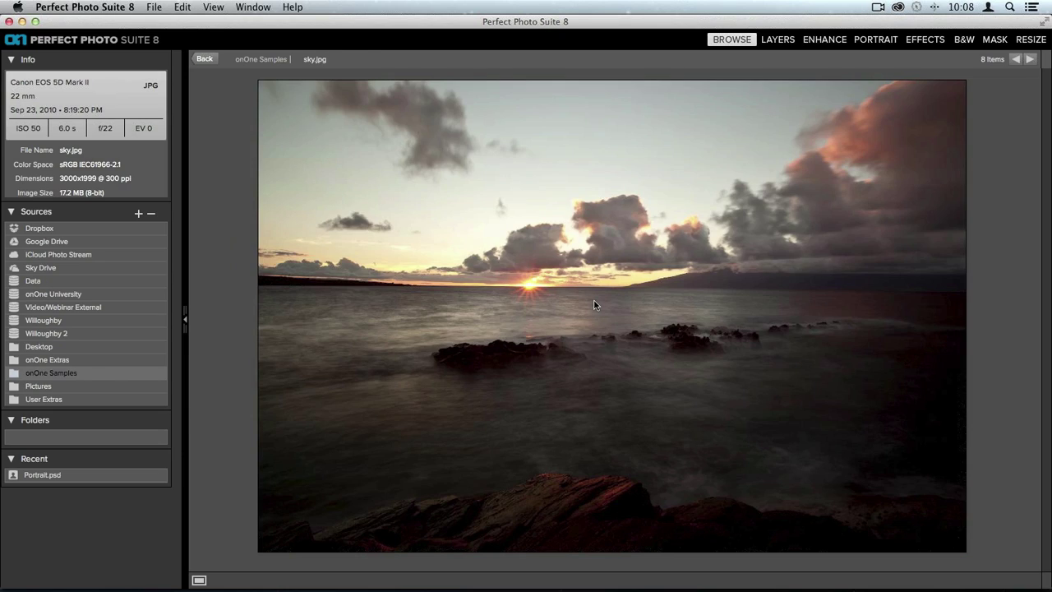
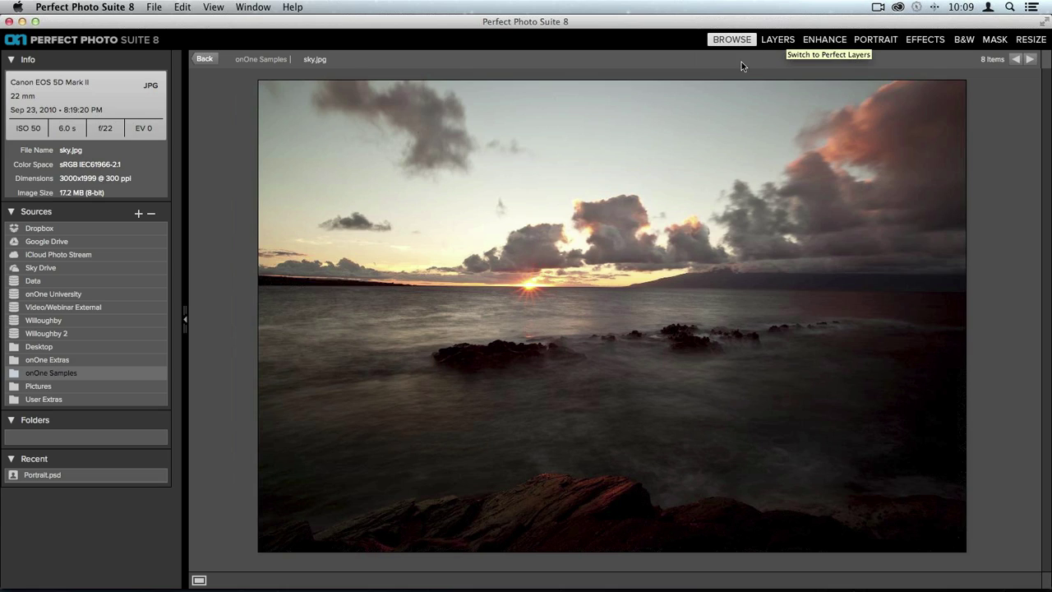
# - Open sky.jpg in Layers as a Photoshop copy using Adobe RGB (1998), 8 bit and a resolution of 240 pixels/inch
pyautogui.click(775, 42)
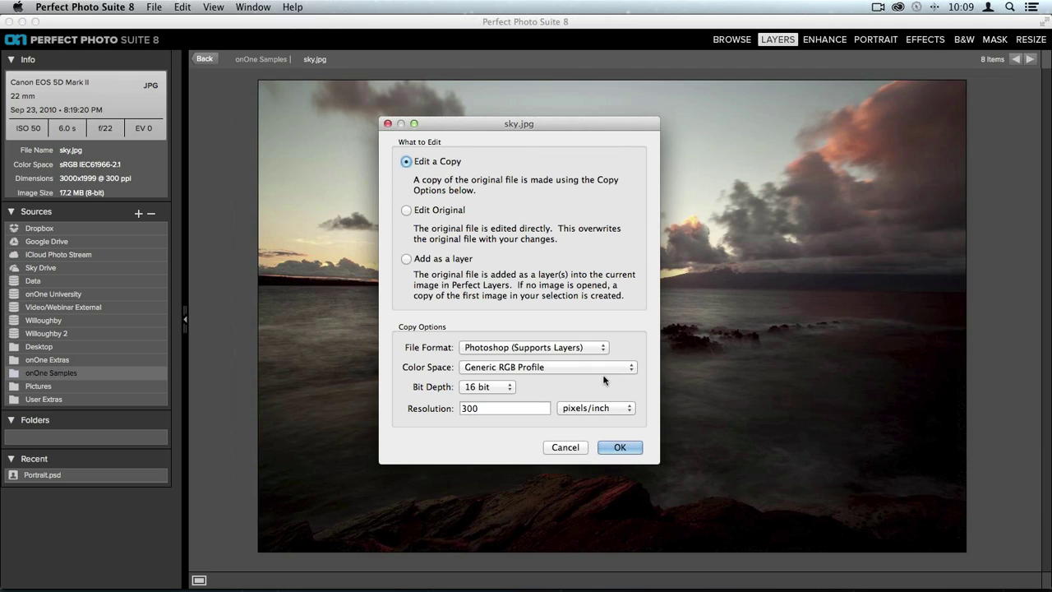
pyautogui.click(572, 347)
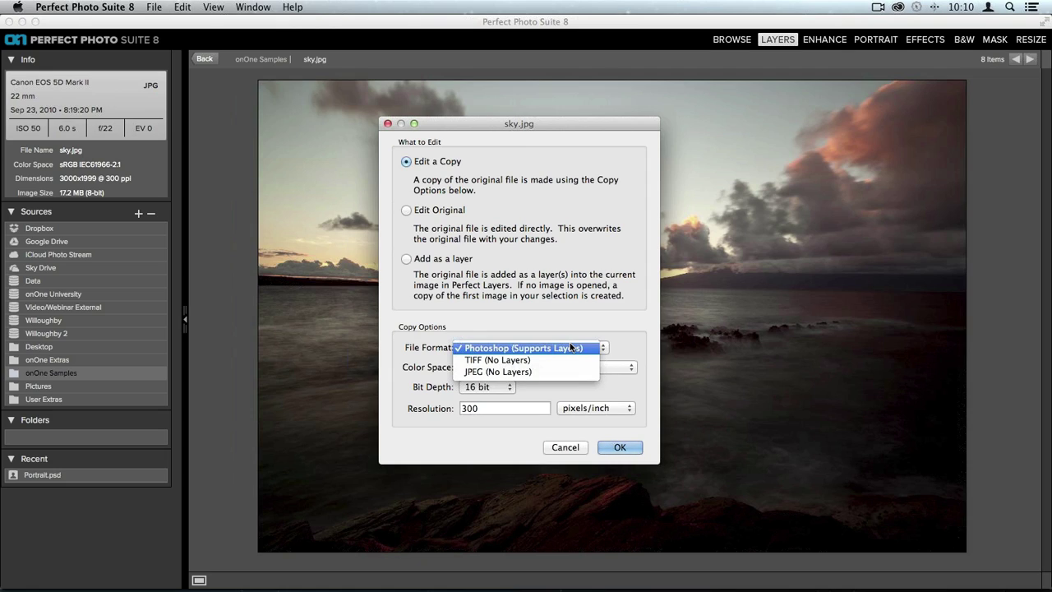
pyautogui.click(573, 348)
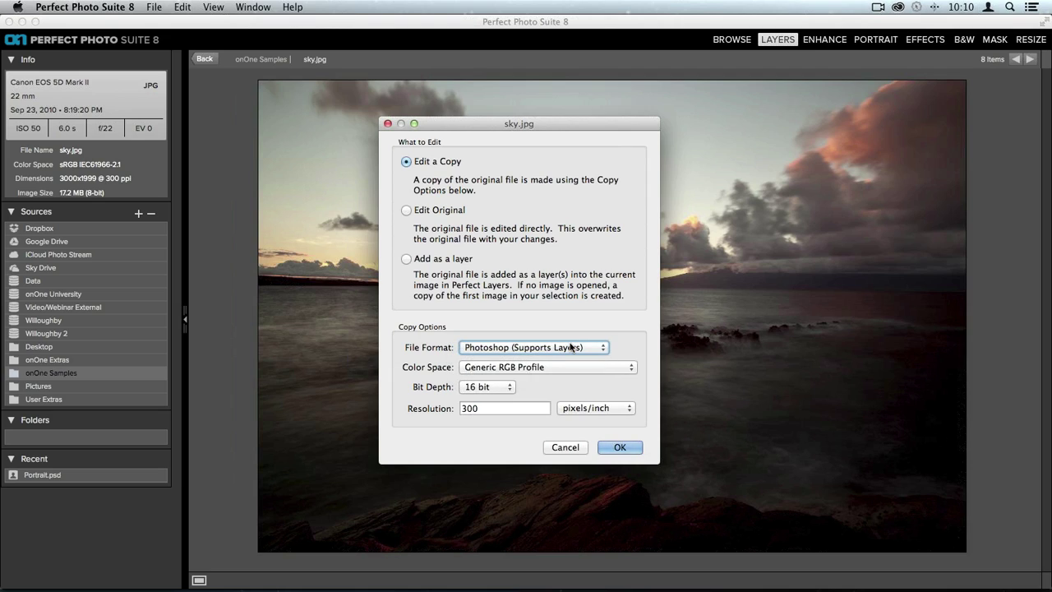
pyautogui.click(479, 368)
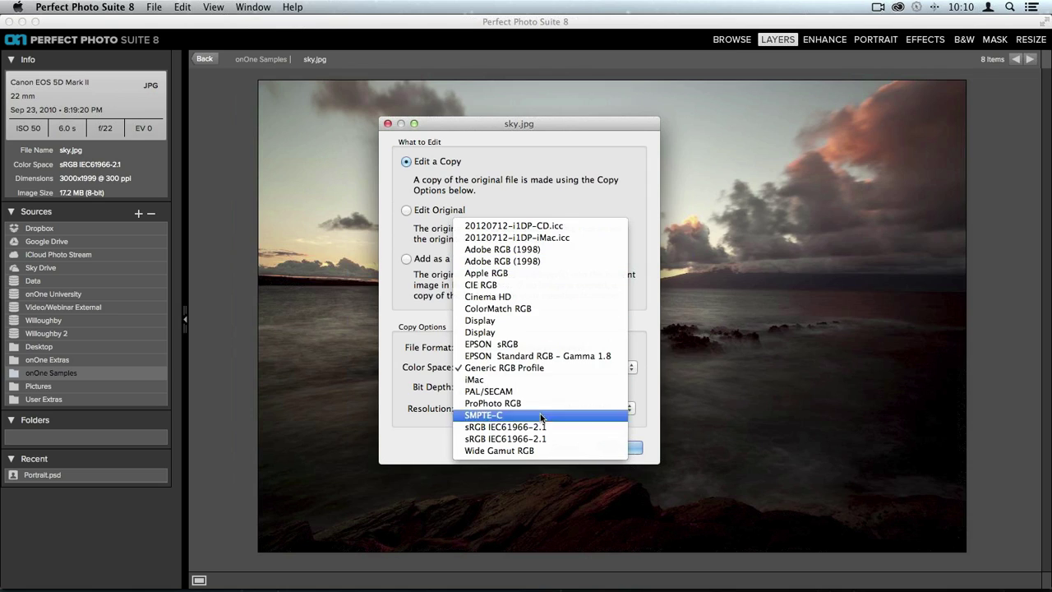
pyautogui.click(531, 261)
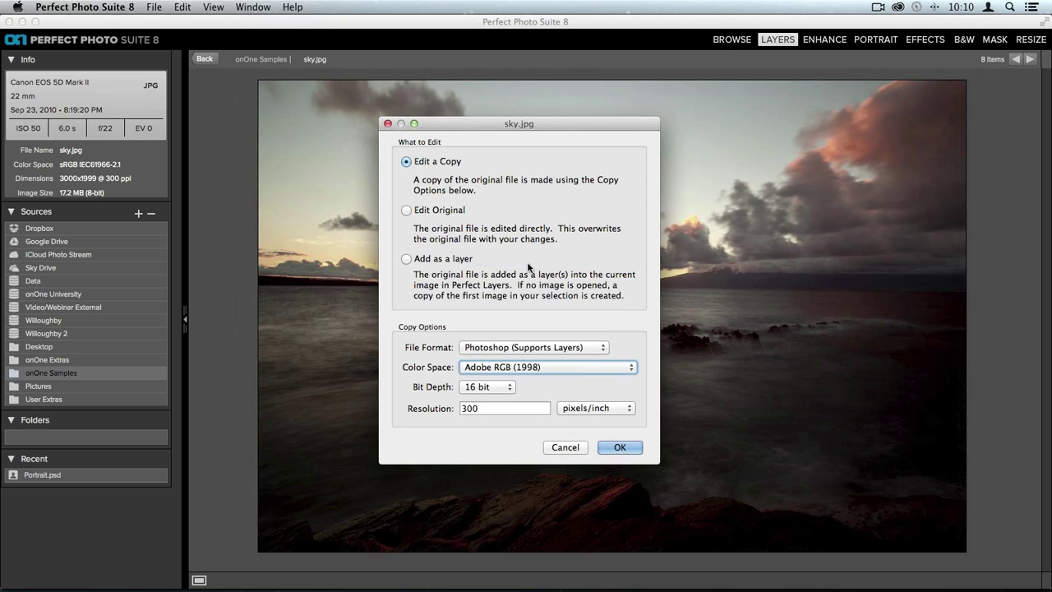
pyautogui.click(493, 389)
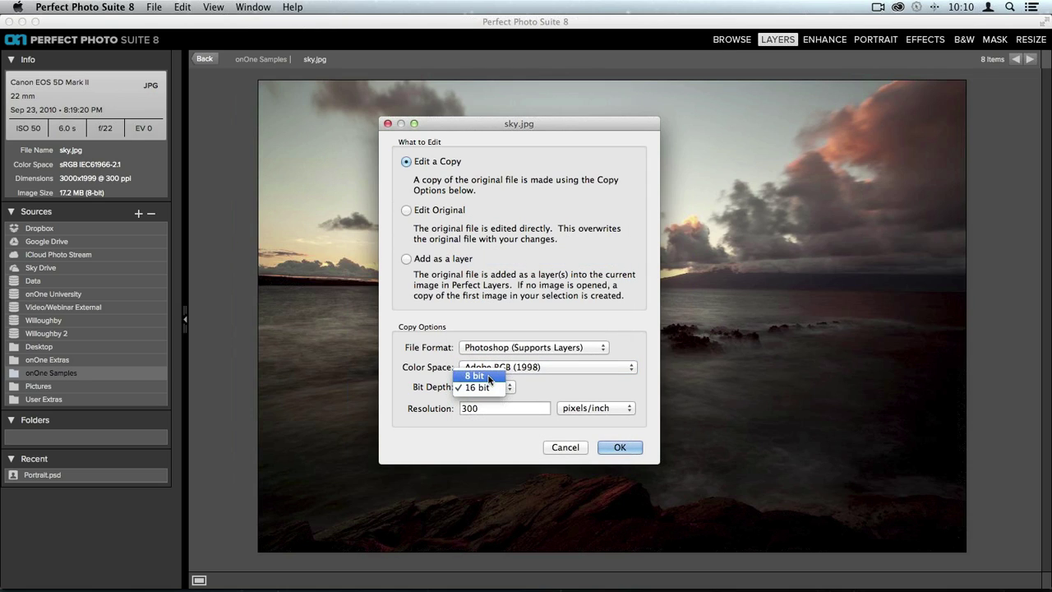
pyautogui.click(481, 375)
pyautogui.click(502, 408)
pyautogui.doubleClick(502, 409)
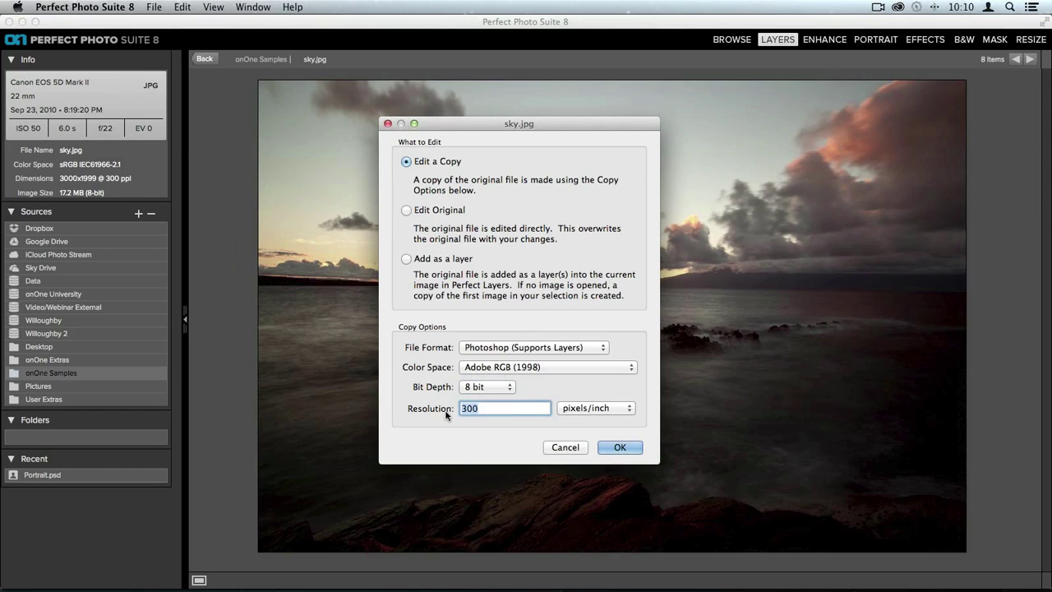
pyautogui.write('240')
pyautogui.click(618, 448)
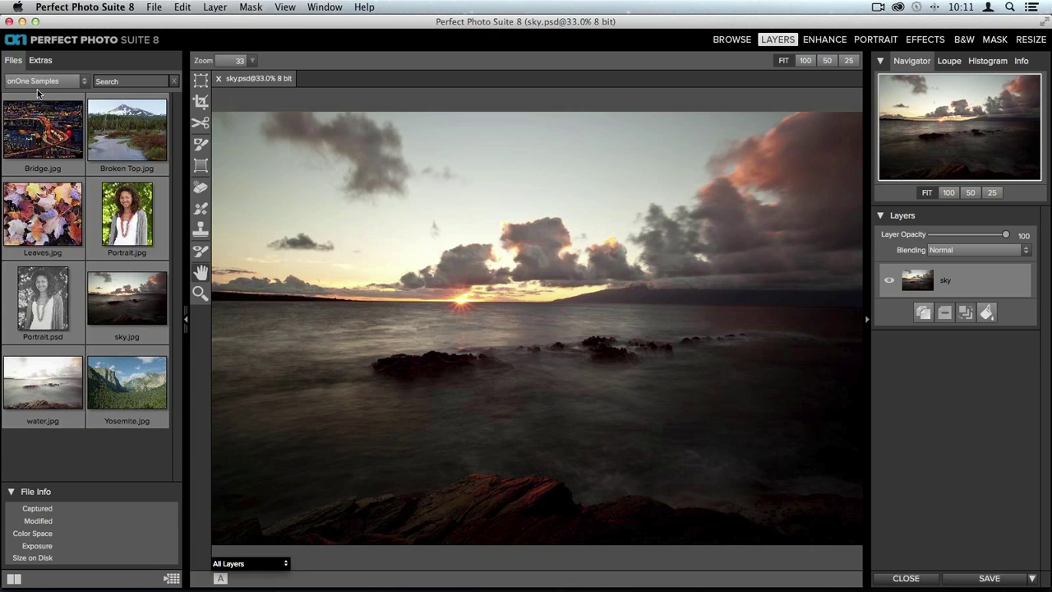
# - Add water.jpg from the onOne Samples folder as a layer above the sky layer
pyautogui.click(75, 80)
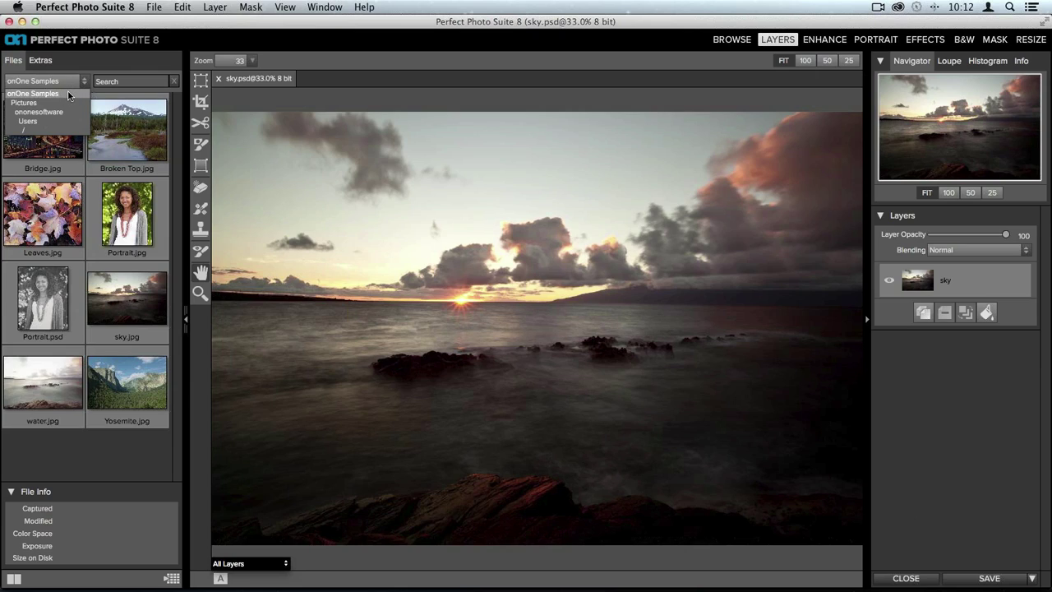
pyautogui.click(68, 96)
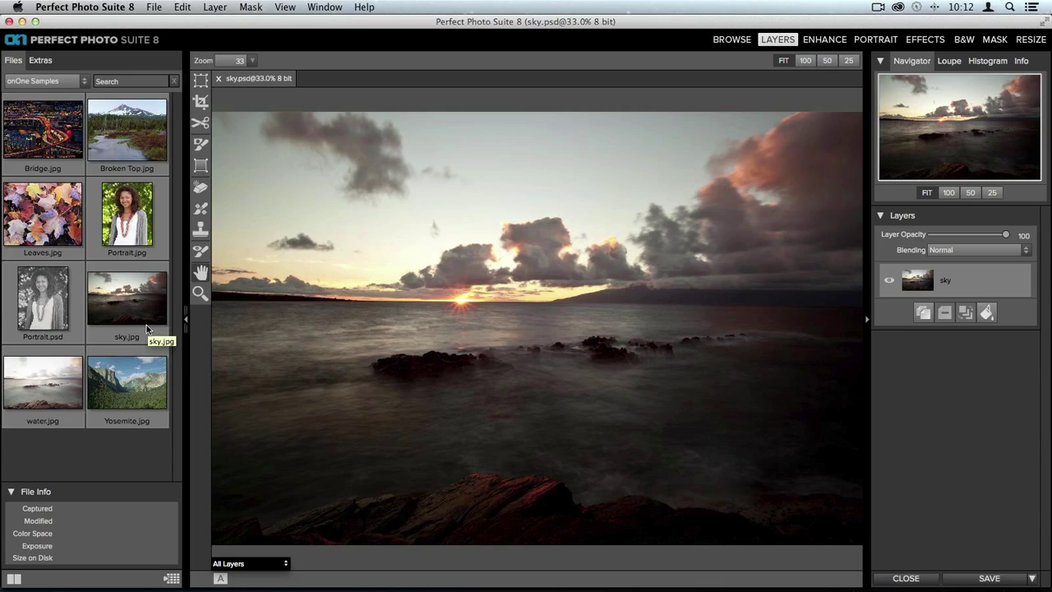
pyautogui.click(58, 386)
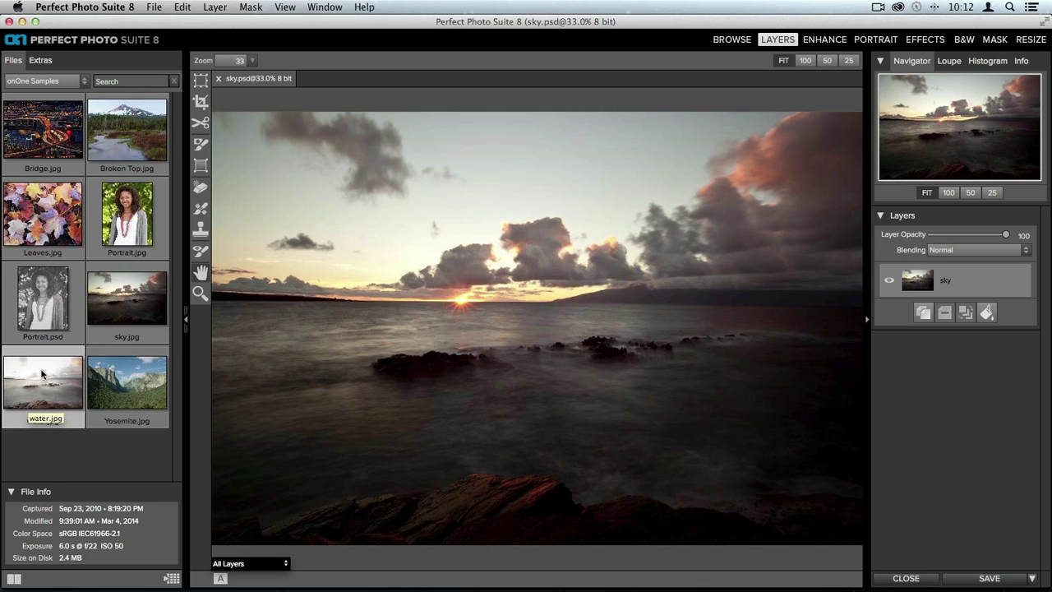
pyautogui.doubleClick(60, 384)
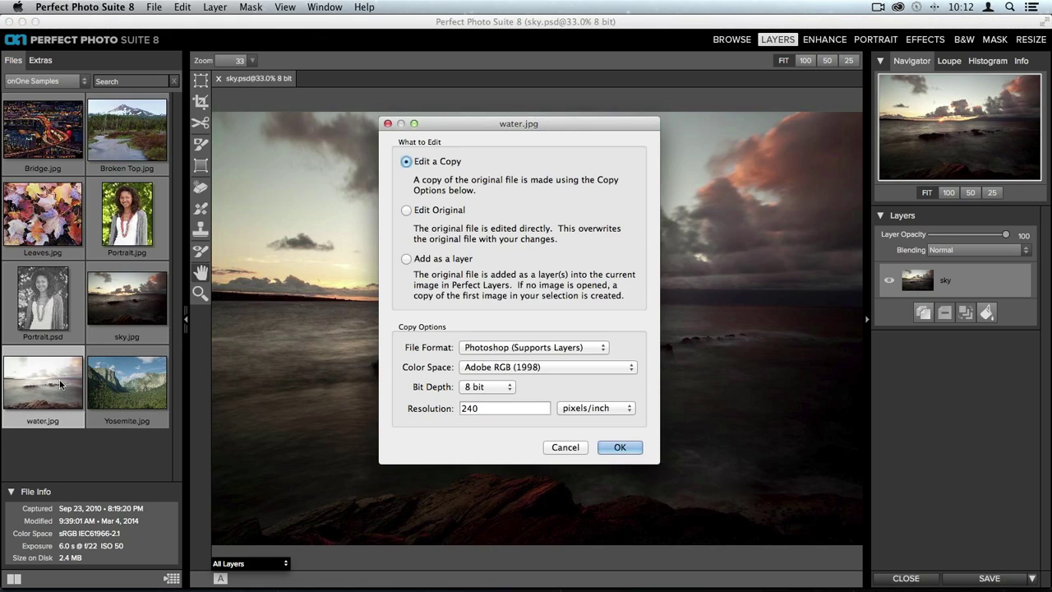
pyautogui.moveTo(527, 125); pyautogui.dragTo(541, 103)
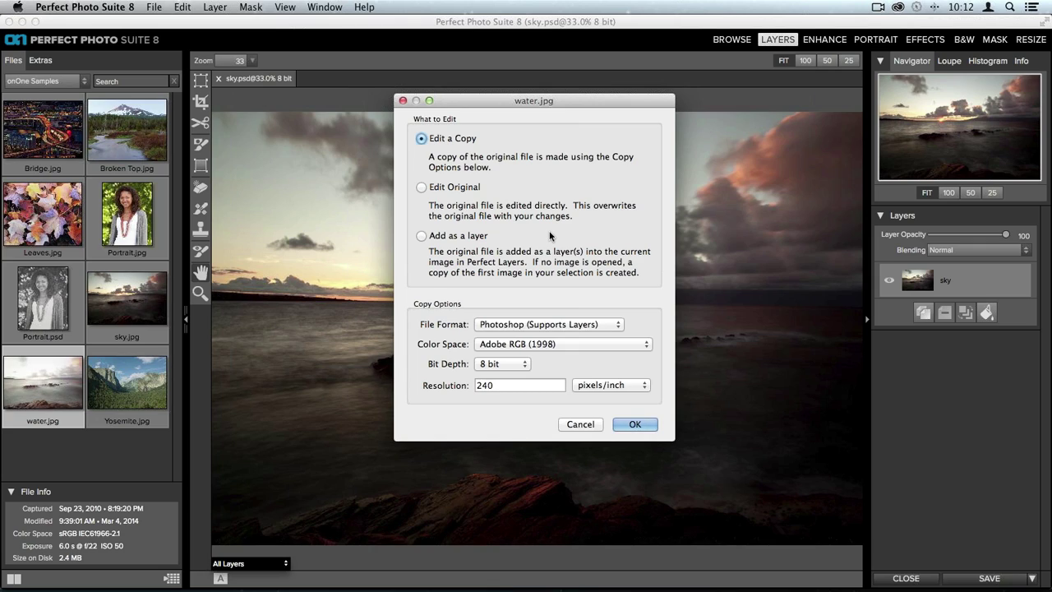
pyautogui.click(446, 237)
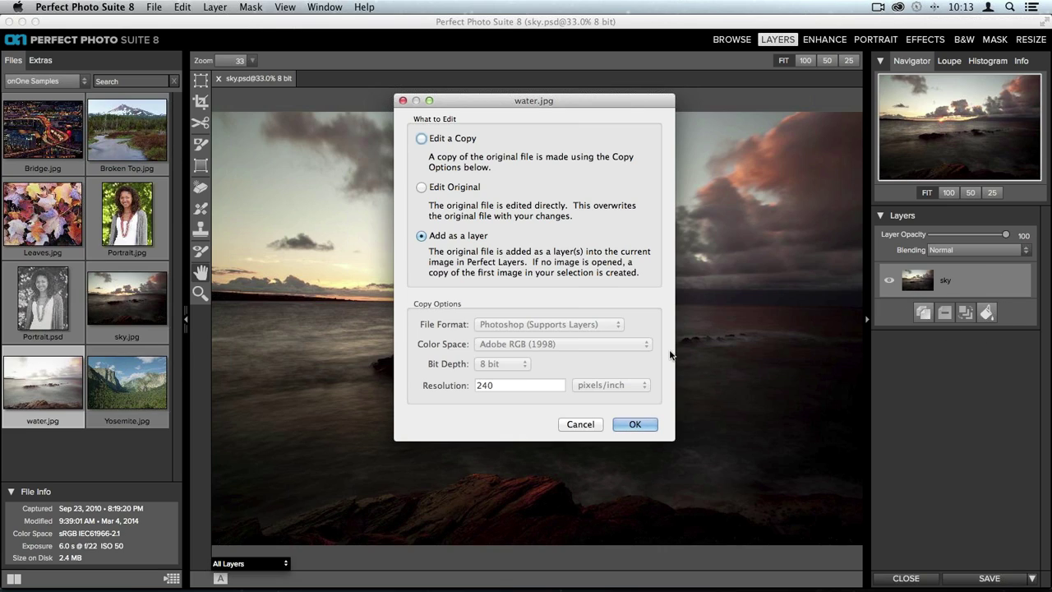
pyautogui.click(633, 424)
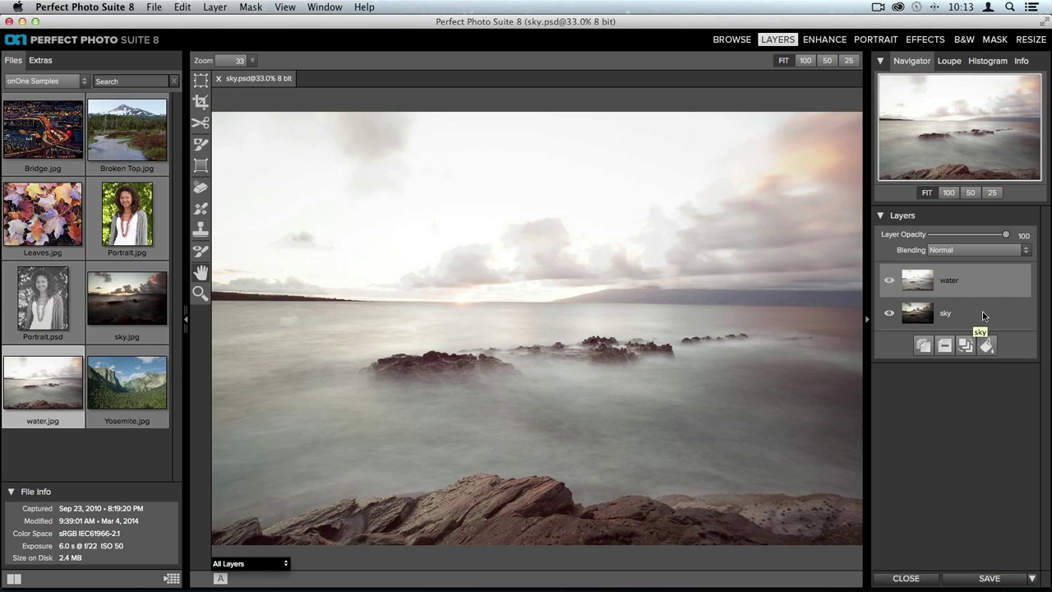
# - Hide and show the water layer to compare it with the sky layer beneath
pyautogui.click(890, 281)
pyautogui.click(889, 282)
pyautogui.click(890, 282)
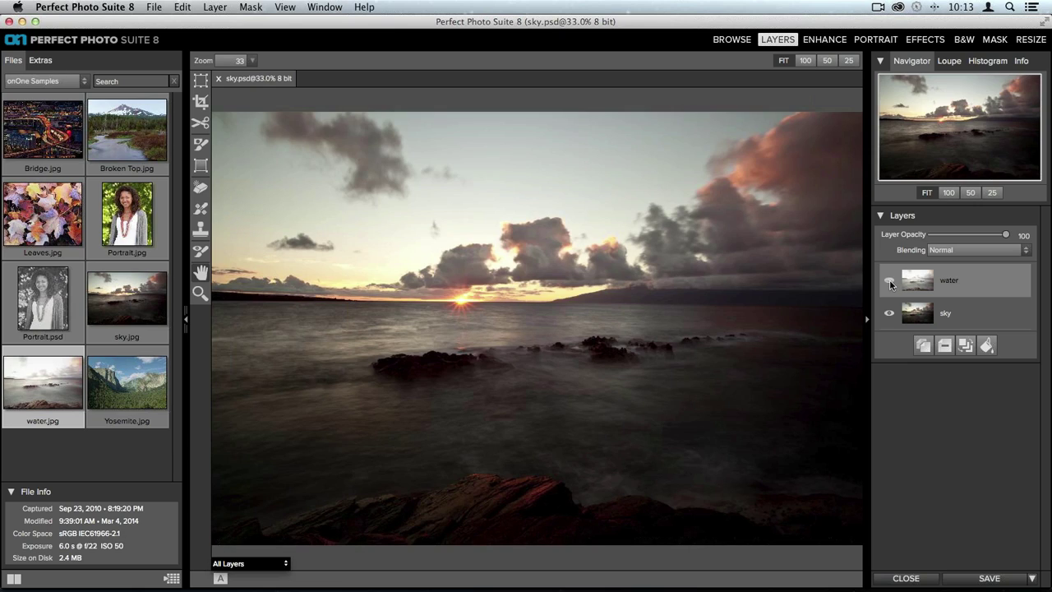
pyautogui.click(889, 282)
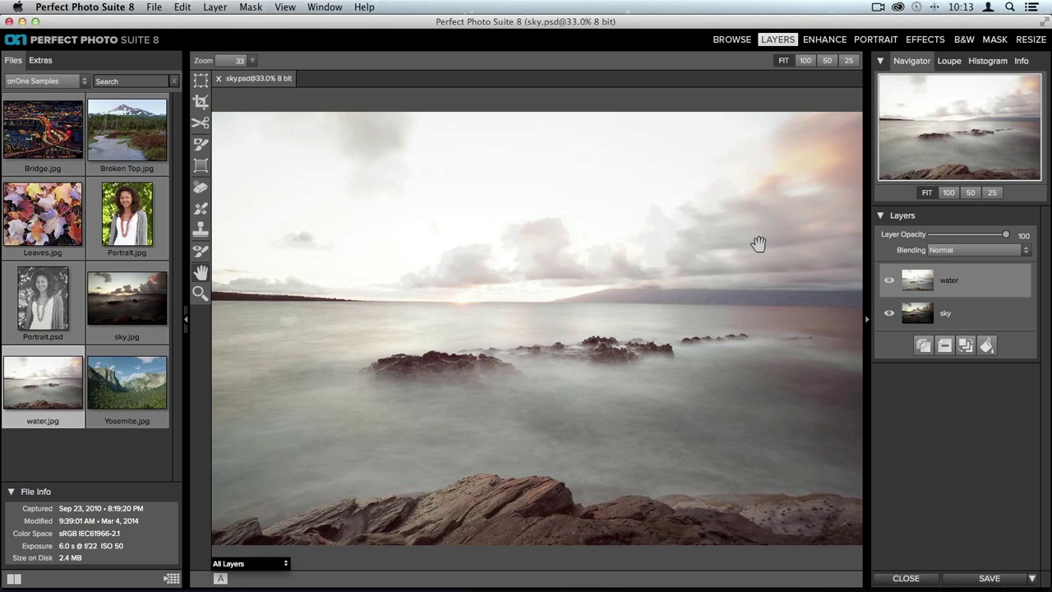
# - Apply a Linear Top gradient mask to the water layer and align its centre line with the horizon
pyautogui.click(200, 168)
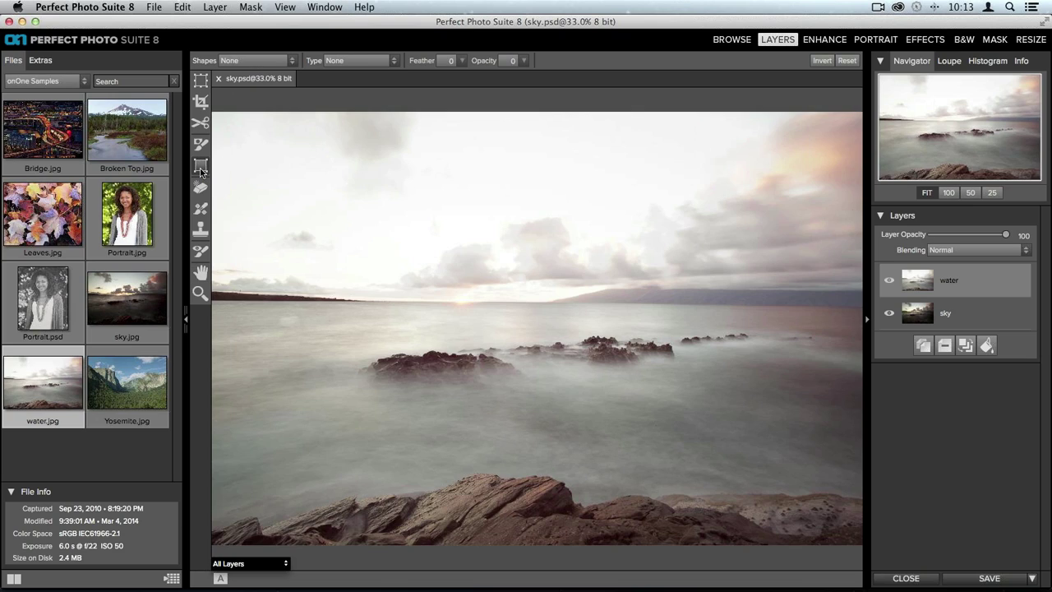
pyautogui.click(286, 61)
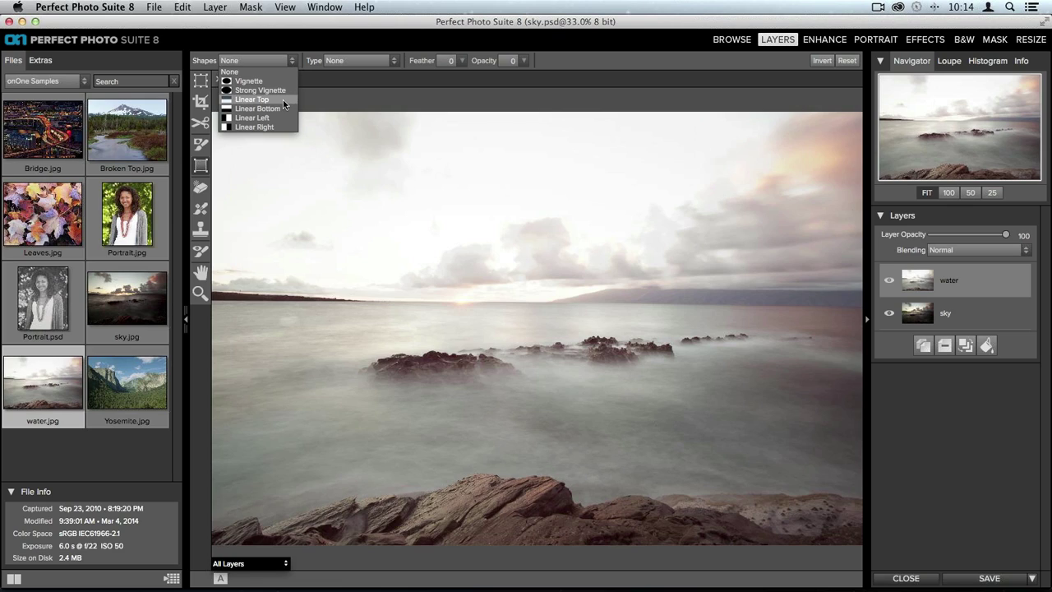
pyautogui.click(283, 100)
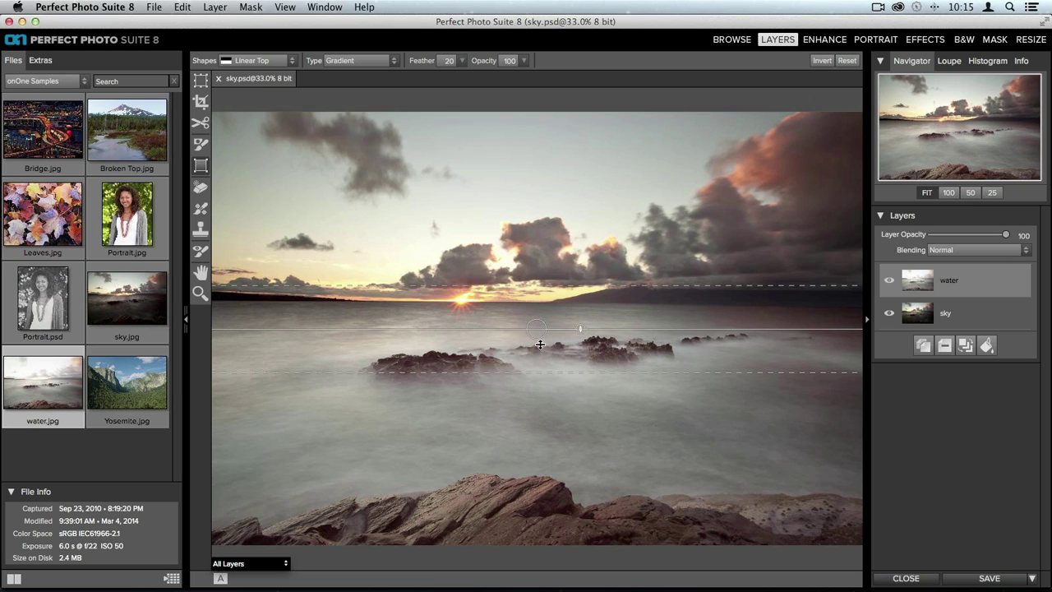
pyautogui.moveTo(529, 330); pyautogui.dragTo(527, 303)
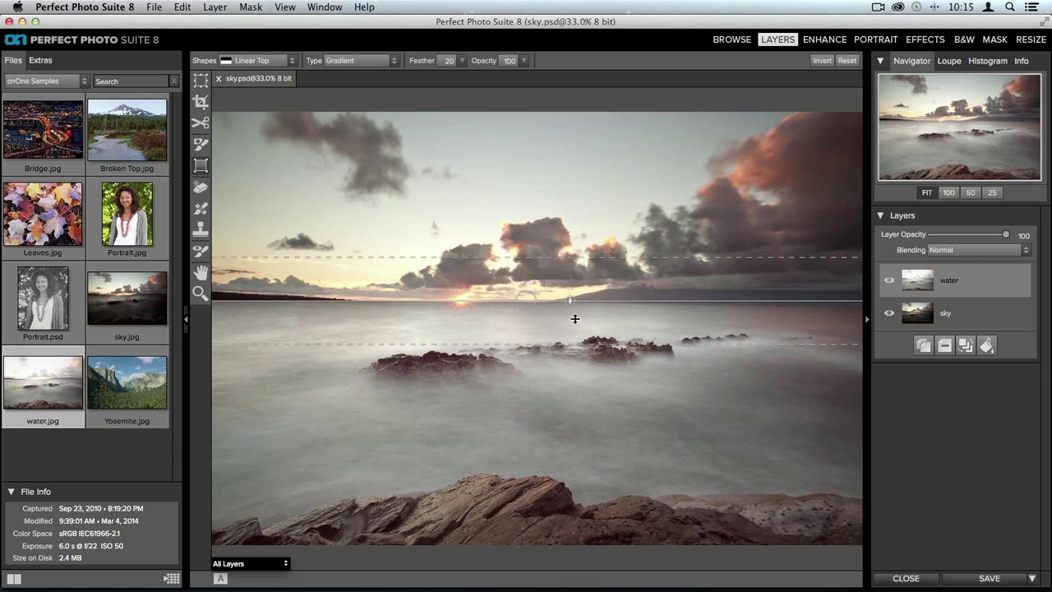
pyautogui.moveTo(570, 305); pyautogui.dragTo(635, 303)
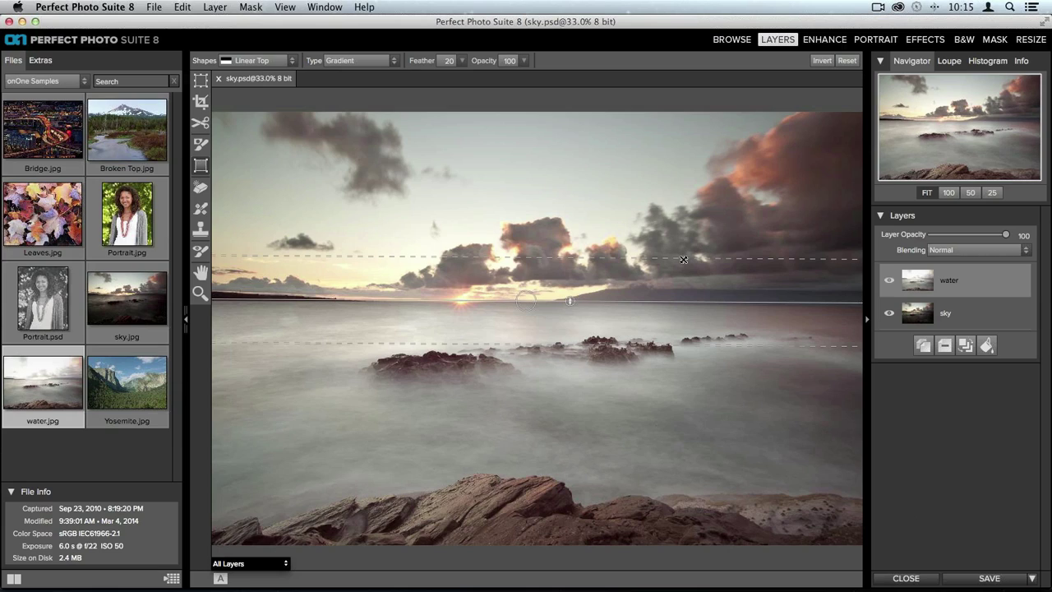
# - Adjust the gradient mask's feather, trying 0 before widening it to 42
pyautogui.moveTo(683, 258); pyautogui.dragTo(712, 302)
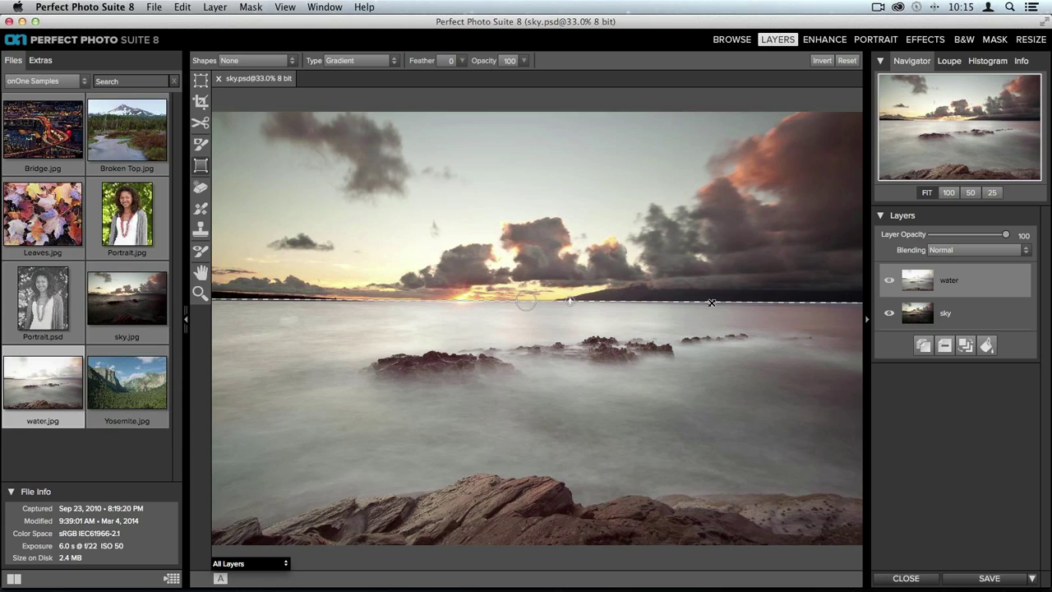
pyautogui.moveTo(712, 302); pyautogui.dragTo(726, 281)
pyautogui.moveTo(725, 281); pyautogui.dragTo(723, 211)
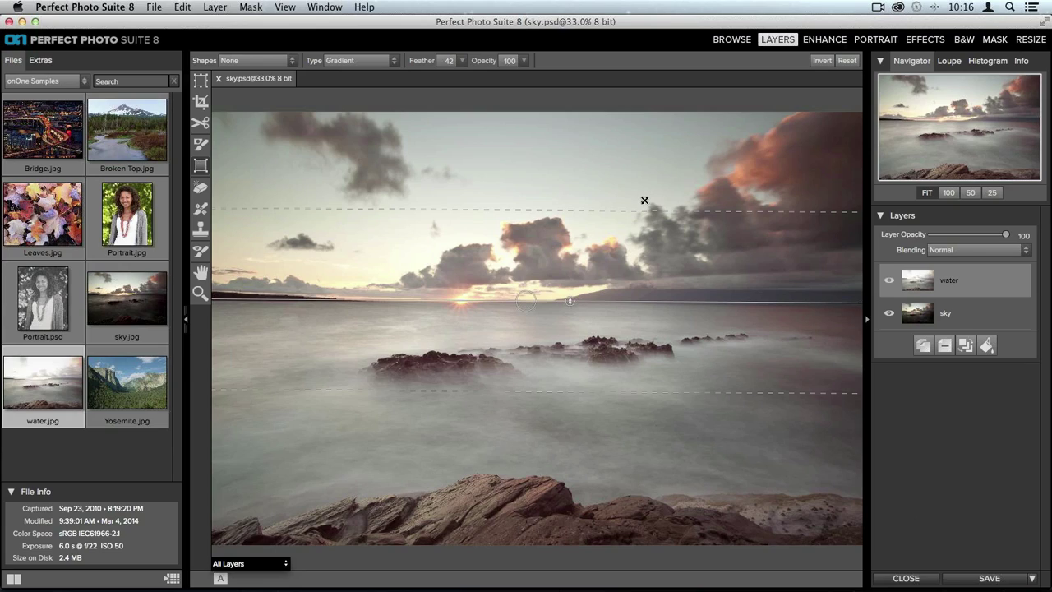
# - Commit the gradient mask to the water layer and save the layered document
pyautogui.click(917, 280)
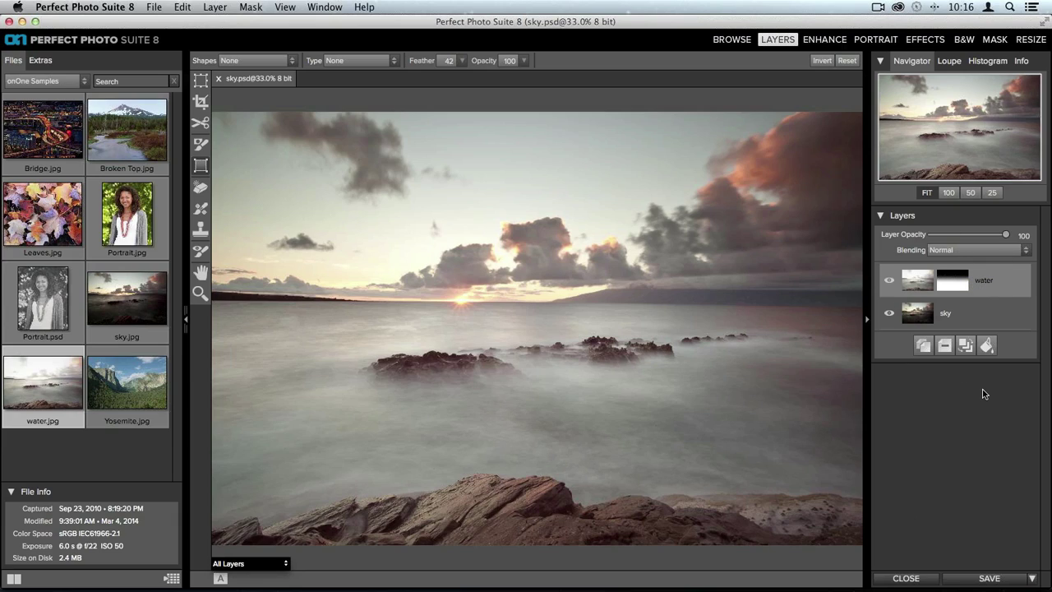
pyautogui.click(989, 579)
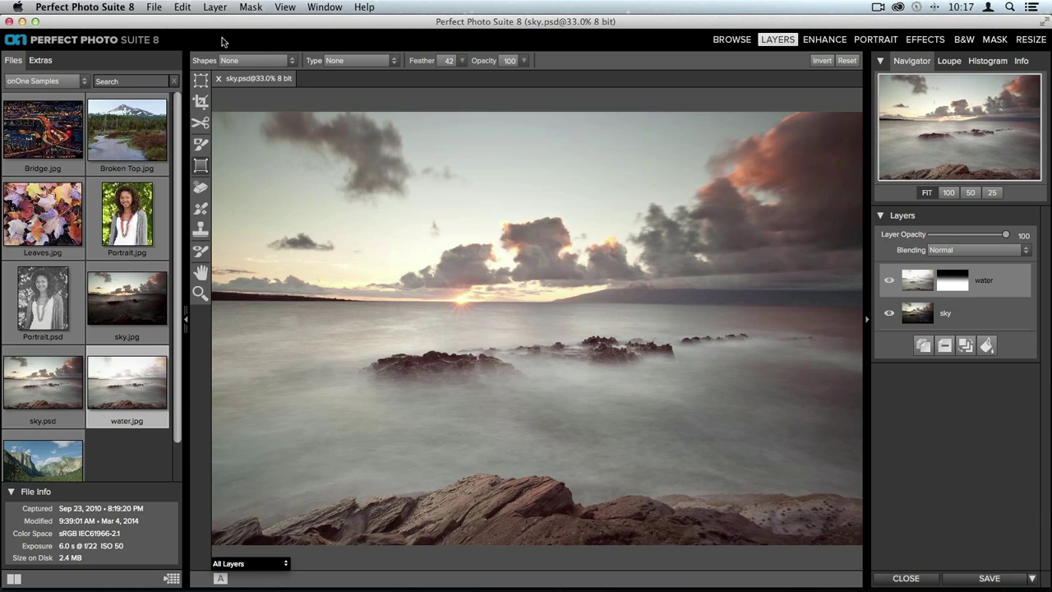
# - Stamp the blended layers into a new layer above the water layer, and save and close sky.psd
pyautogui.click(222, 7)
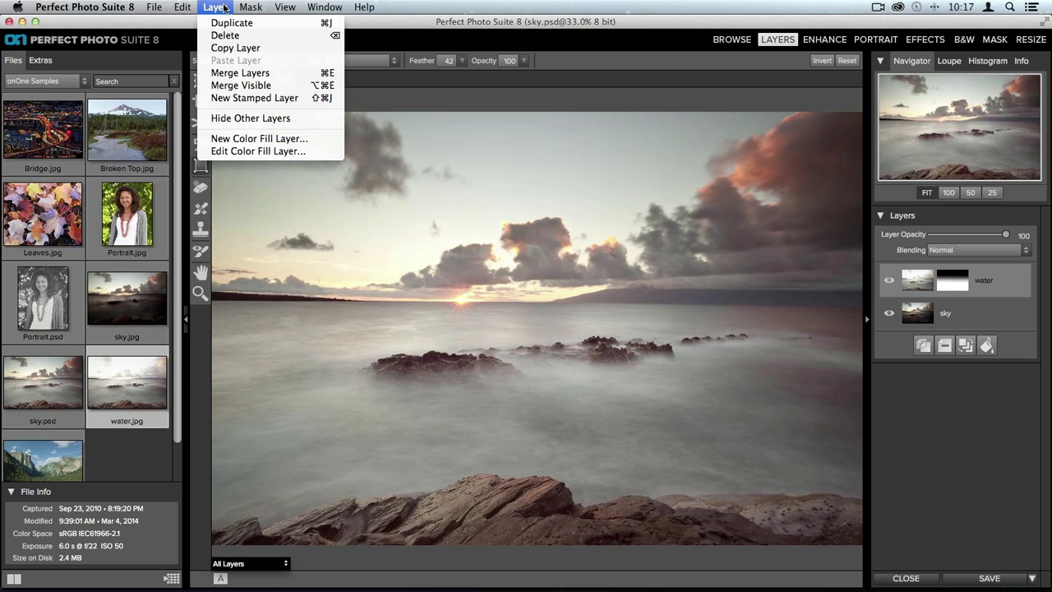
pyautogui.click(306, 98)
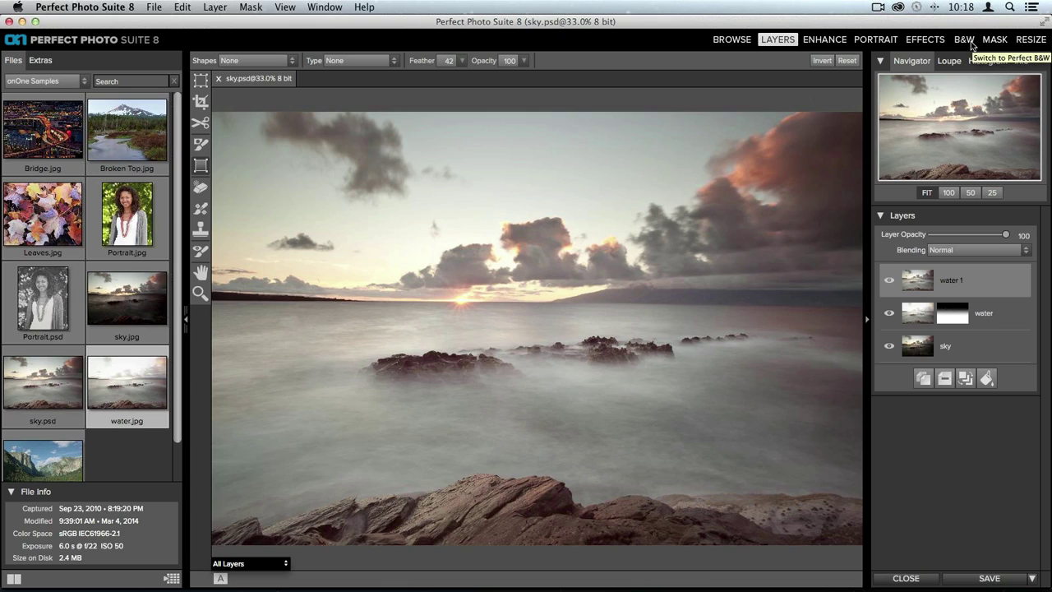
pyautogui.click(974, 582)
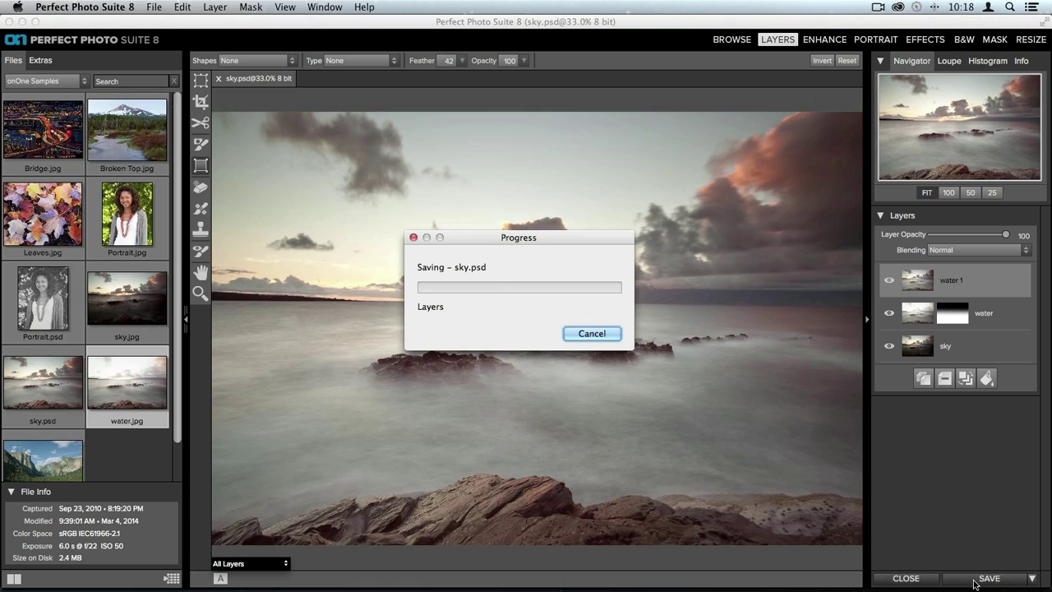
pyautogui.click(912, 579)
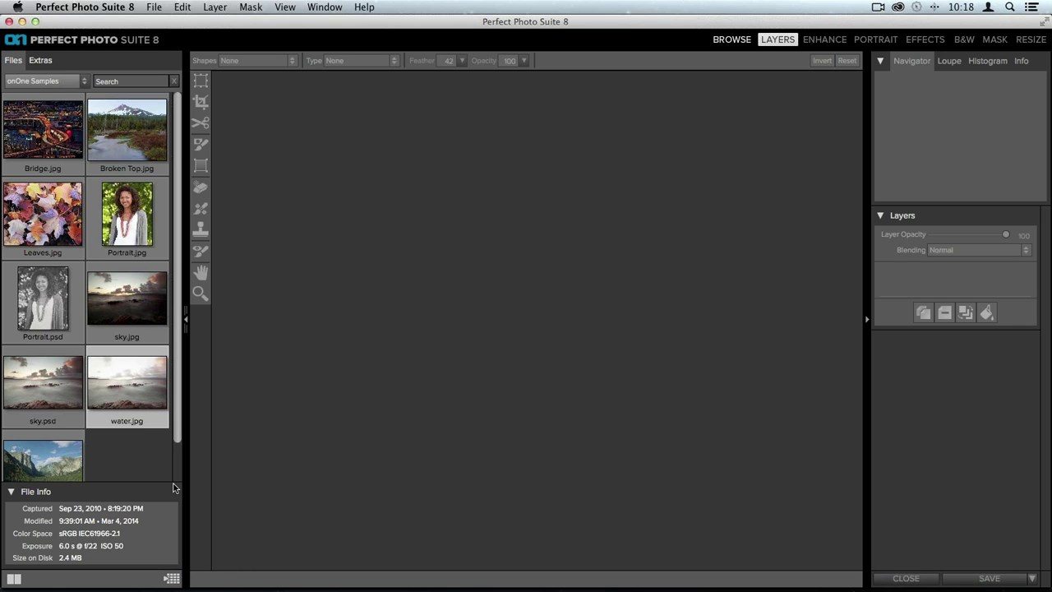
# - Return to the Browse module and switch to Aperture
pyautogui.click(736, 41)
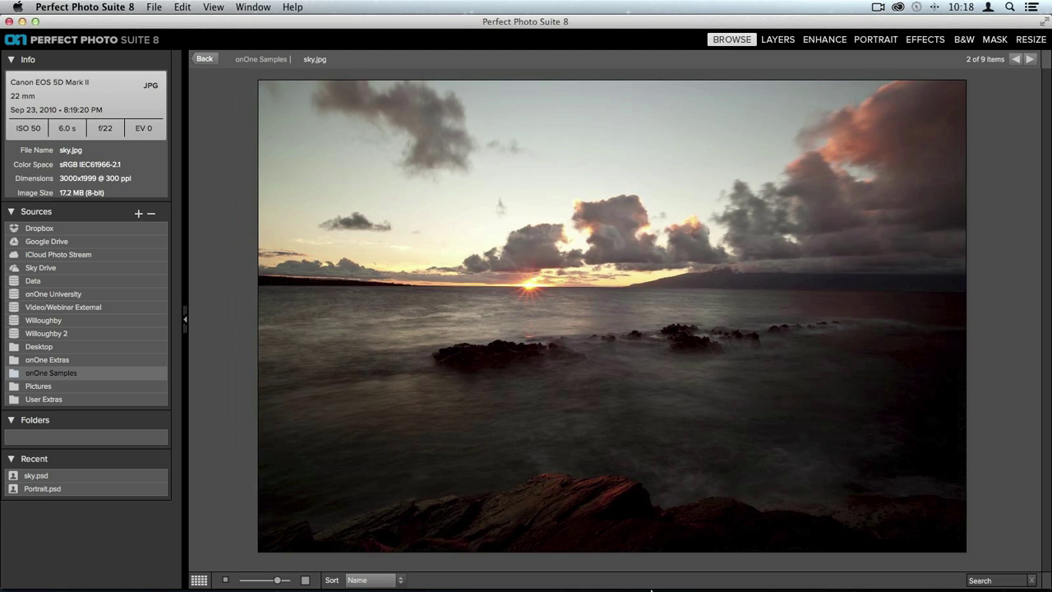
pyautogui.moveTo(653, 585)
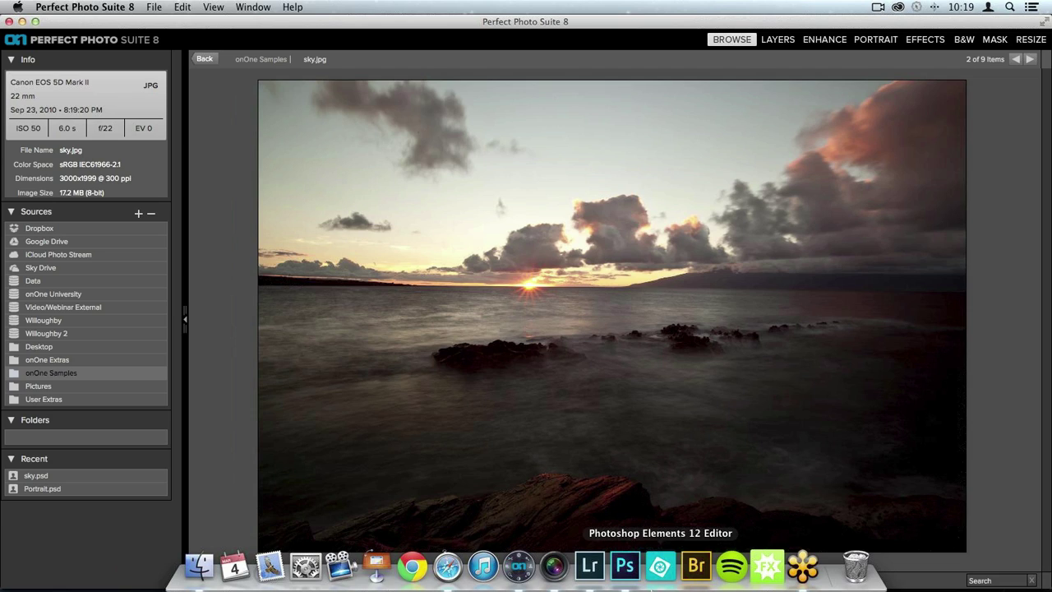
pyautogui.click(555, 567)
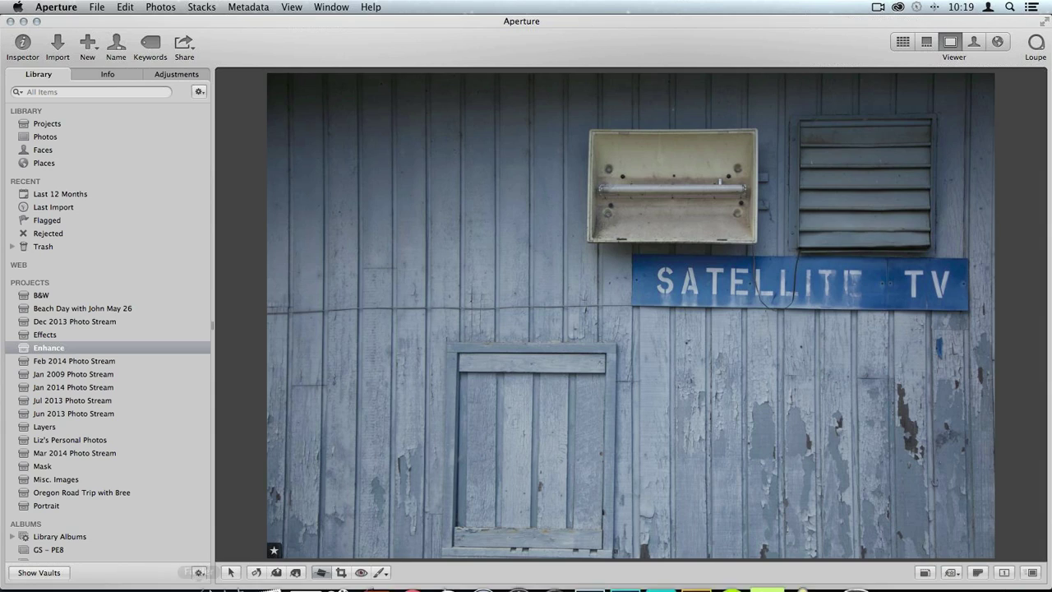
# - Send the Satellite TV wall photo from Aperture to the Perfect Enhance 8 plug-in for editing
pyautogui.moveTo(237, 538)
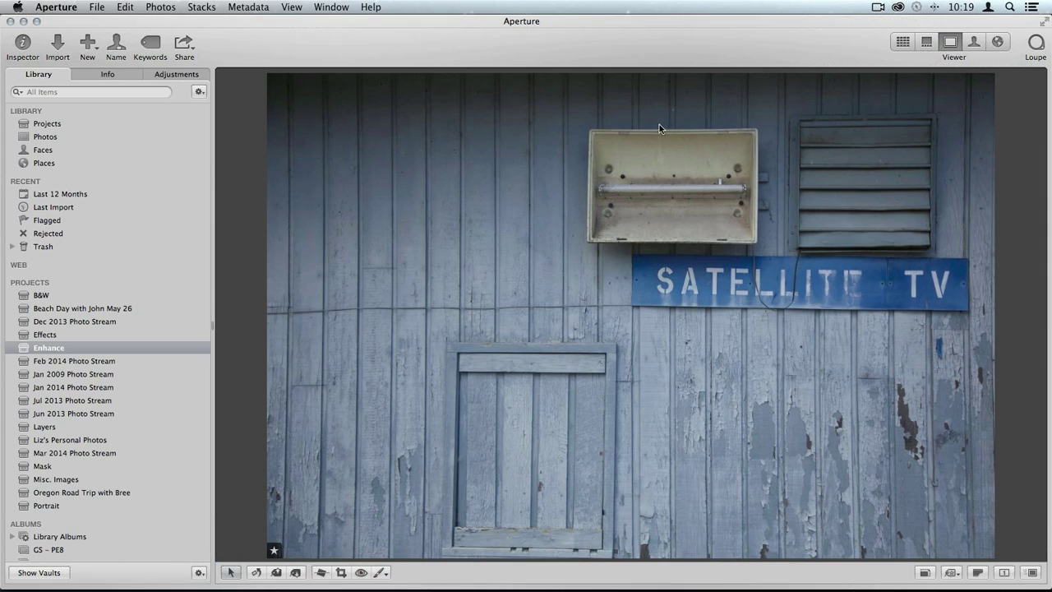
pyautogui.rightClick(519, 175)
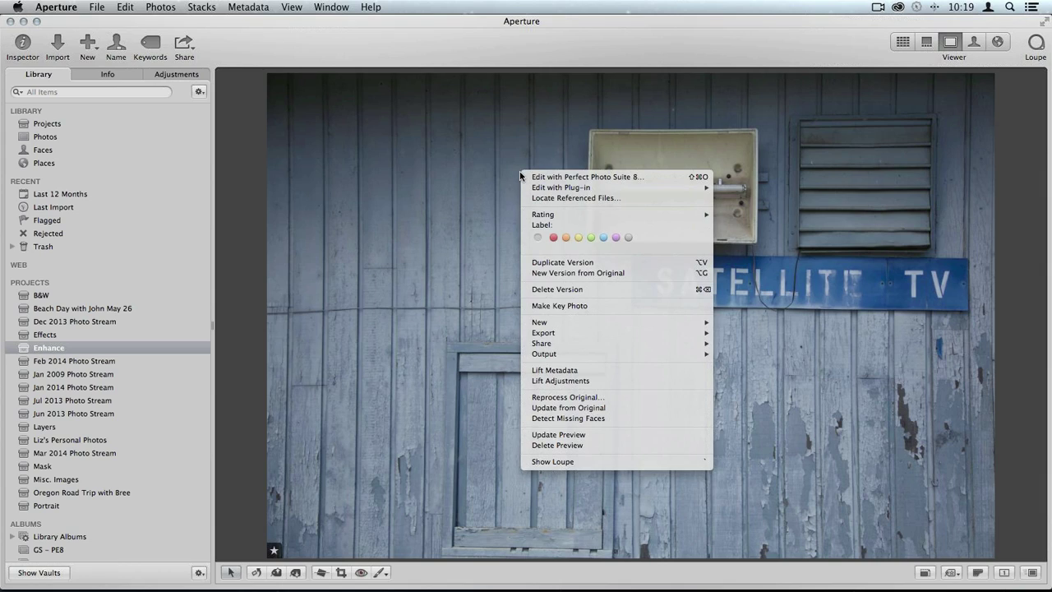
pyautogui.moveTo(564, 188)
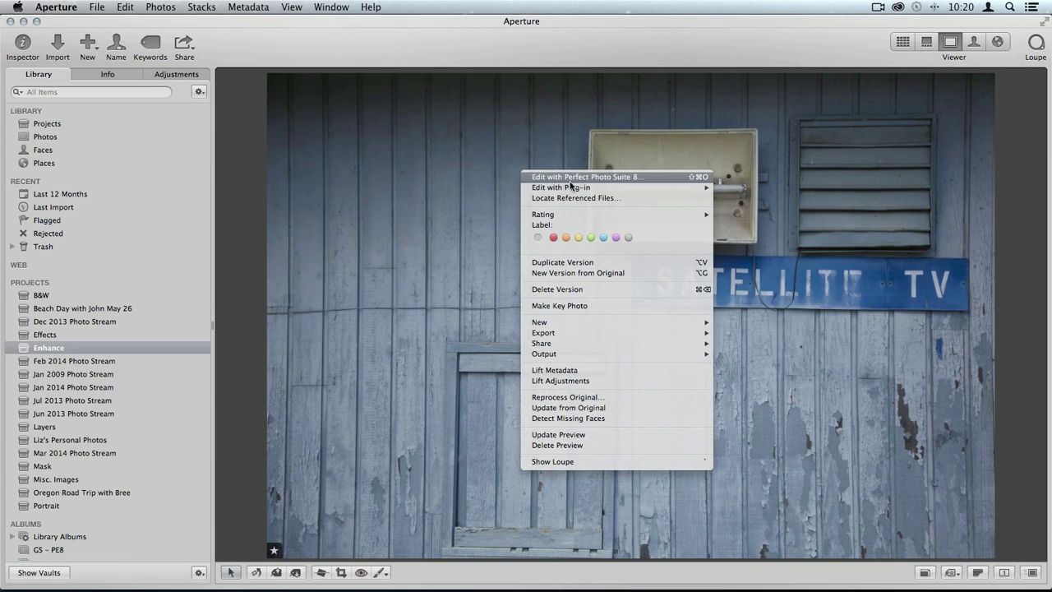
pyautogui.click(477, 184)
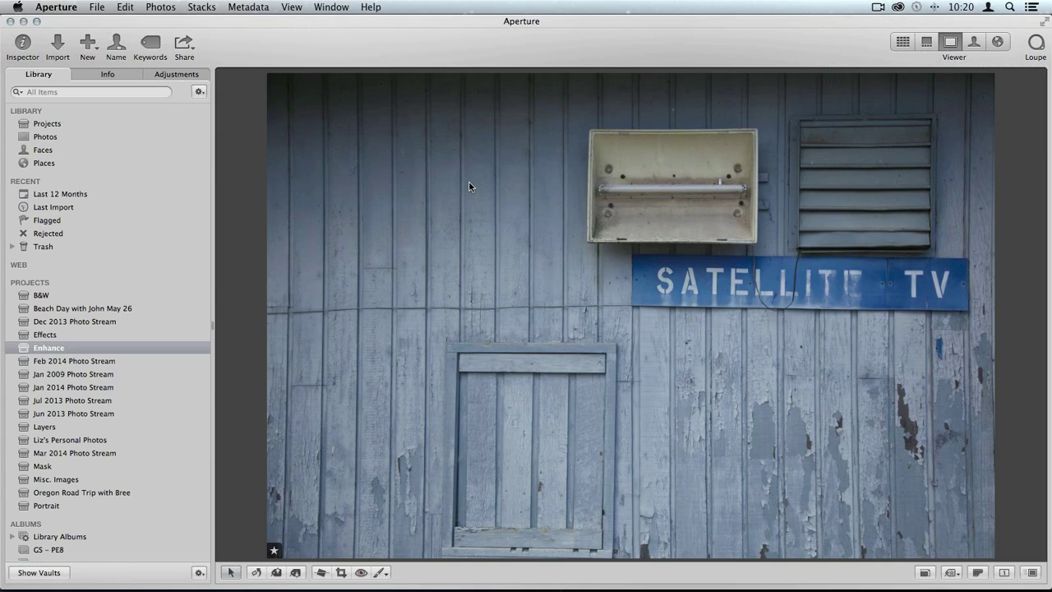
pyautogui.click(161, 8)
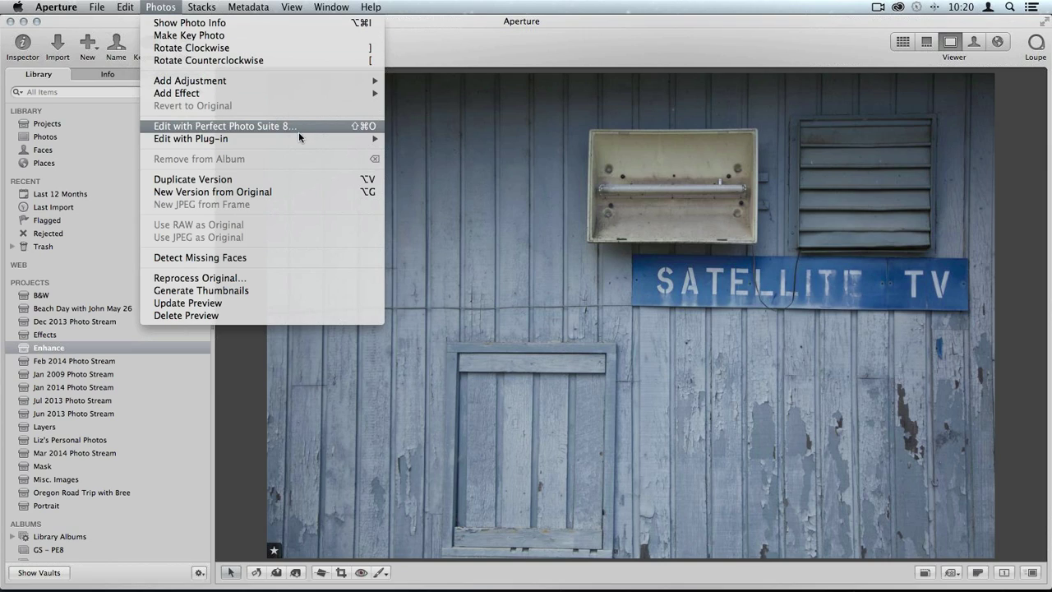
pyautogui.moveTo(299, 137)
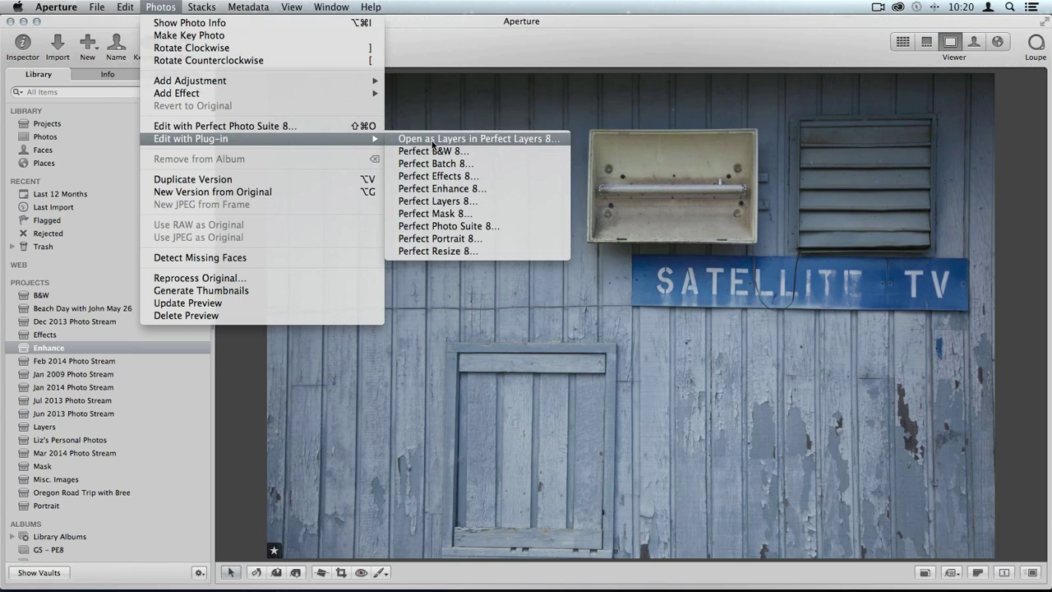
pyautogui.click(479, 189)
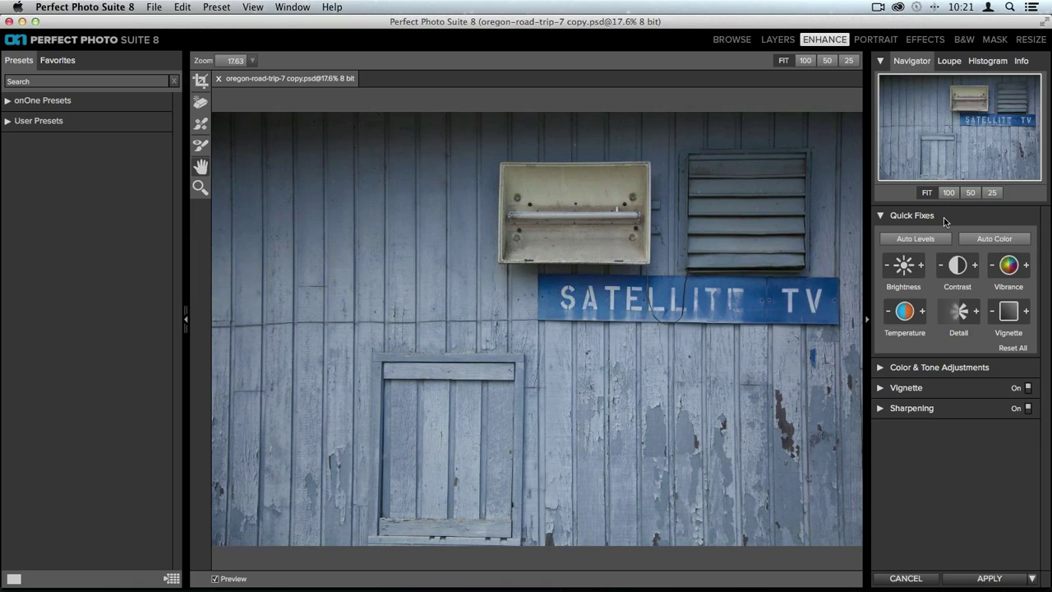
# - Apply Auto Levels to the wall photo and try Auto Color, turning it off again
pyautogui.click(923, 236)
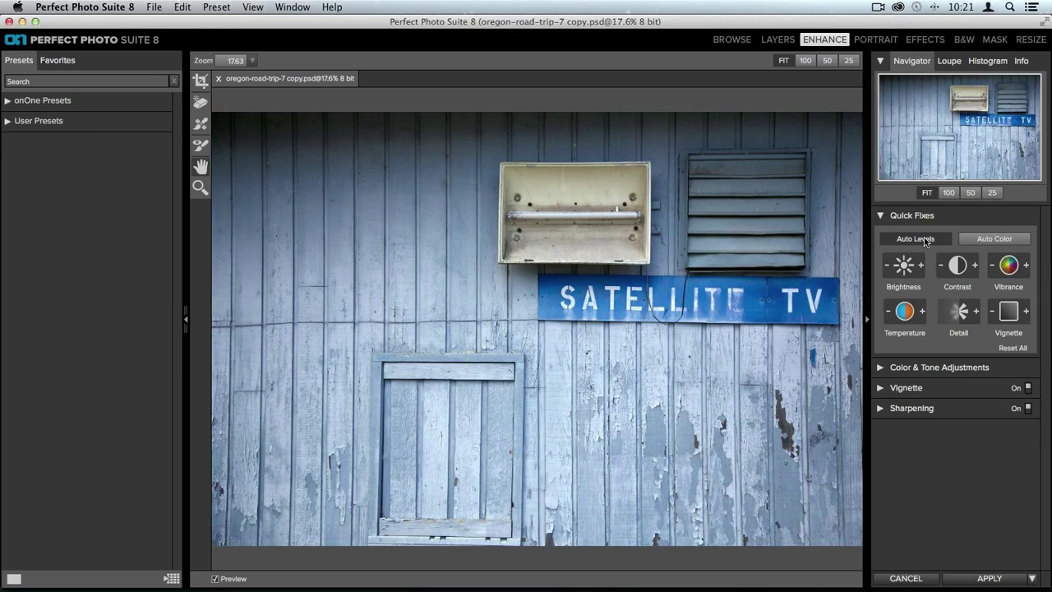
pyautogui.click(980, 240)
pyautogui.click(980, 240)
# - Try the Brightness quick fix on the photo, raising and lowering it by equal amounts
pyautogui.click(920, 265)
pyautogui.click(889, 266)
pyautogui.click(920, 265)
pyautogui.click(889, 267)
# - Use the quick fixes to warm the photo's temperature to 10 and raise its detail to 20
pyautogui.click(890, 317)
pyautogui.click(921, 314)
pyautogui.click(976, 311)
# - Try the Vignette quick fix on the photo's edges, alternating between decreasing and increasing it
pyautogui.click(991, 311)
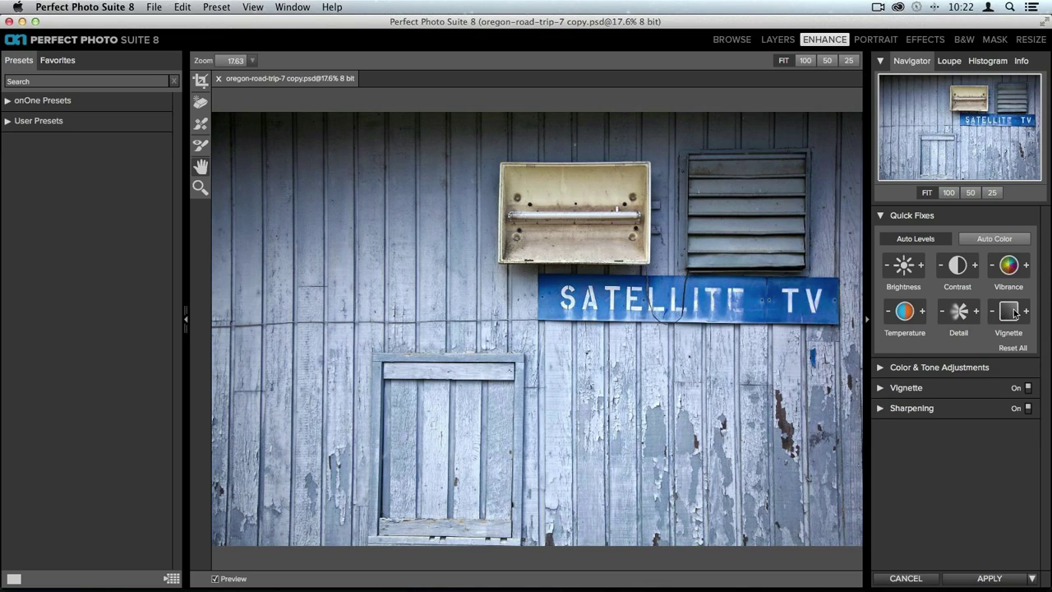
pyautogui.click(1025, 310)
pyautogui.click(997, 313)
pyautogui.click(1026, 312)
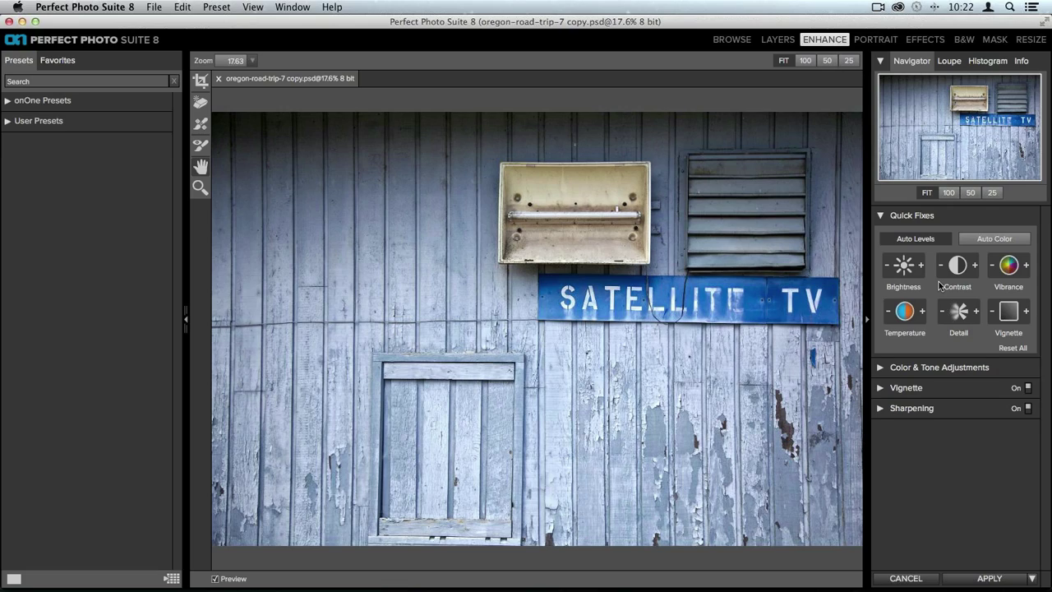
# - Fine-tune the photo's color and tone adjustments with whites at 65, blacks at 18 and detail at 22
pyautogui.click(880, 368)
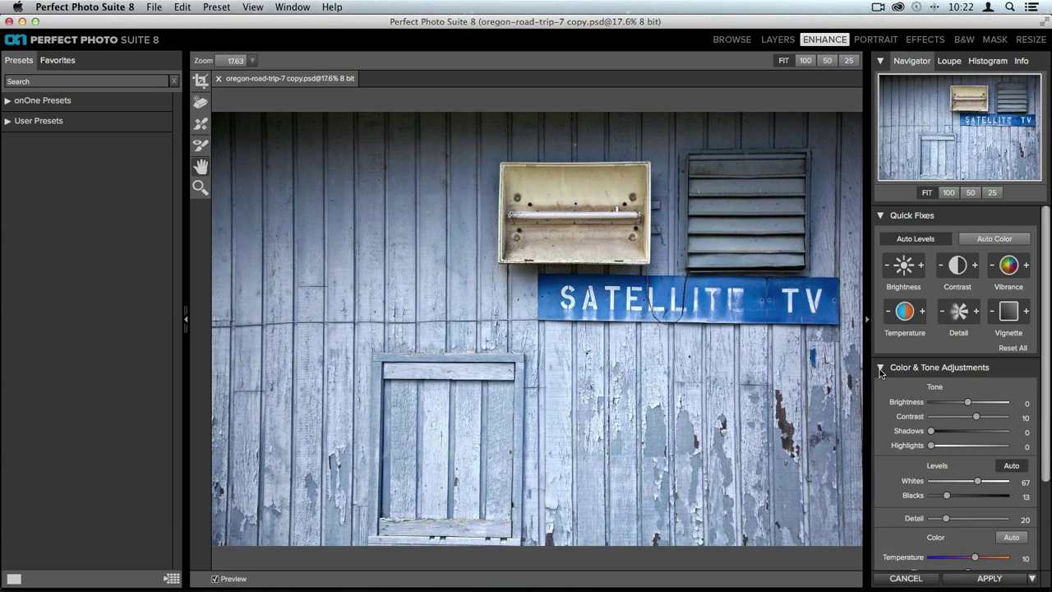
pyautogui.scroll(-3, 880, 371)
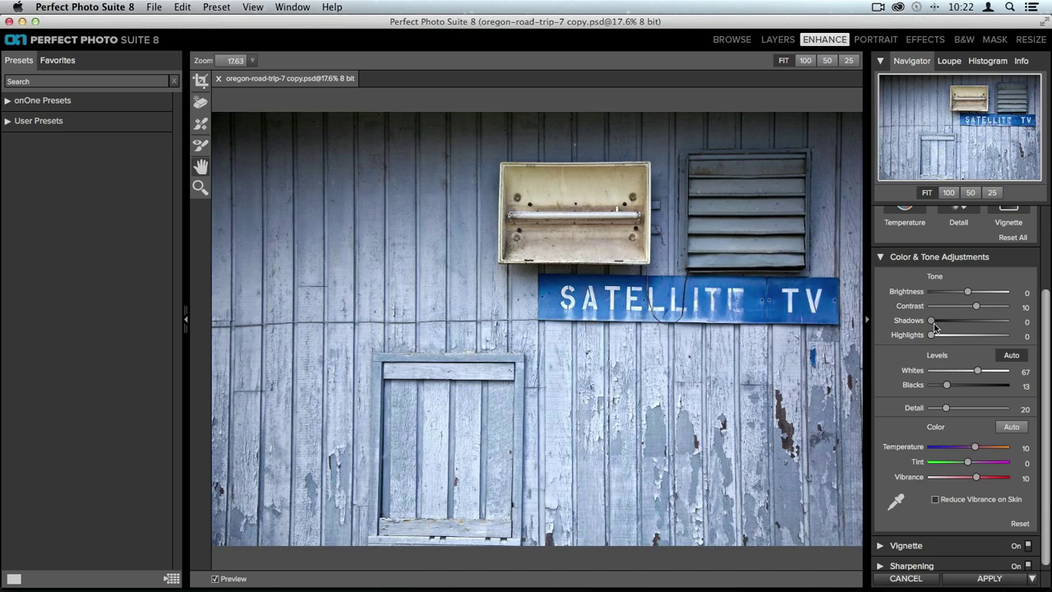
pyautogui.moveTo(934, 326)
pyautogui.mouseDown()
pyautogui.moveTo(954, 326)
pyautogui.moveTo(928, 321)
pyautogui.mouseUp()
pyautogui.moveTo(977, 372); pyautogui.dragTo(953, 388)
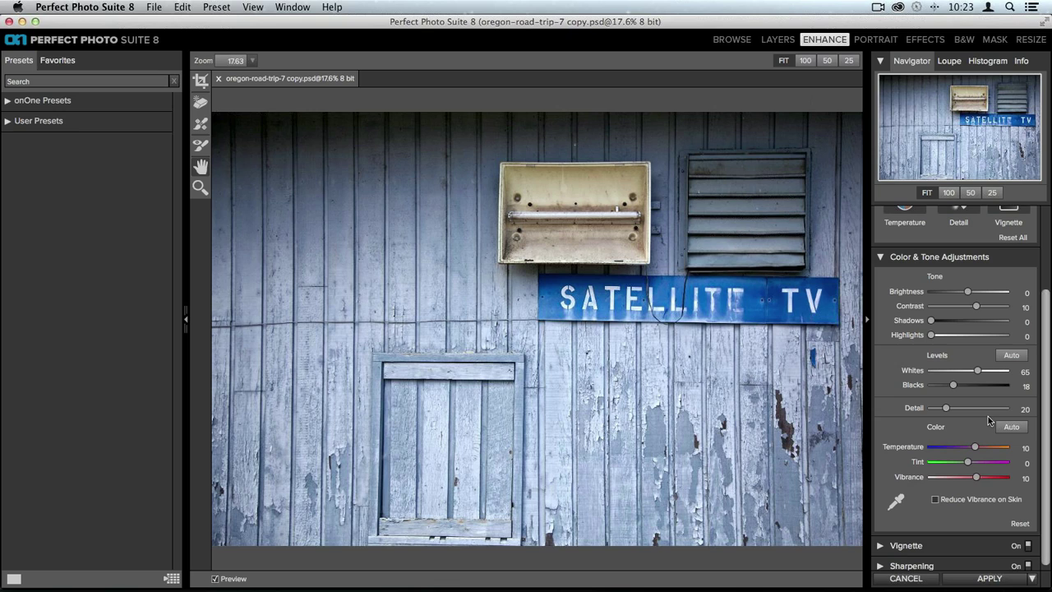
pyautogui.moveTo(948, 411)
pyautogui.mouseDown()
pyautogui.moveTo(960, 410)
pyautogui.moveTo(933, 411)
pyautogui.moveTo(967, 415)
pyautogui.moveTo(946, 411)
pyautogui.mouseUp()
pyautogui.scroll(-1, 1027, 407)
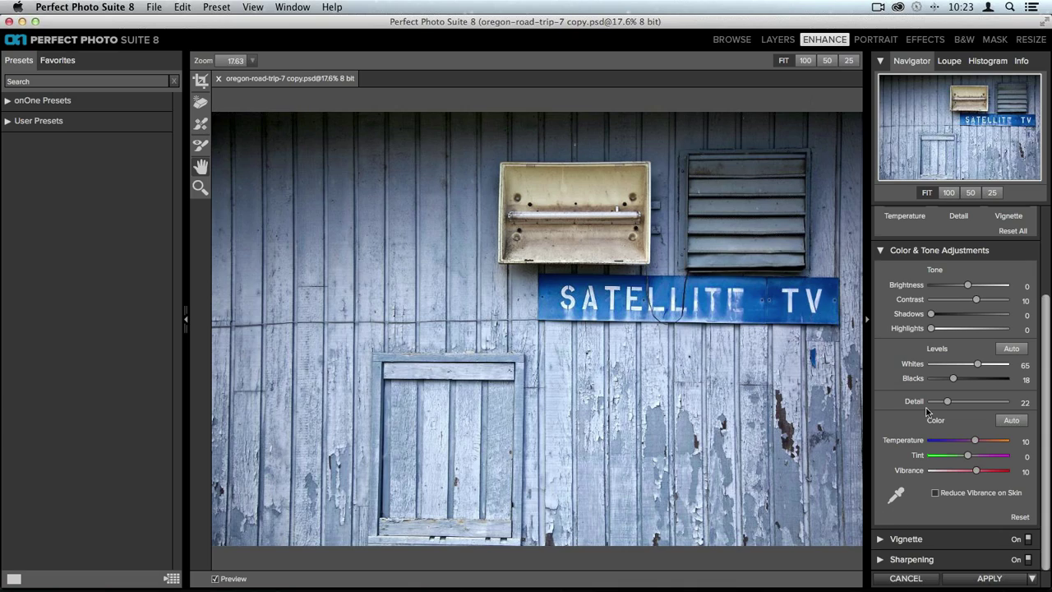
pyautogui.click(891, 252)
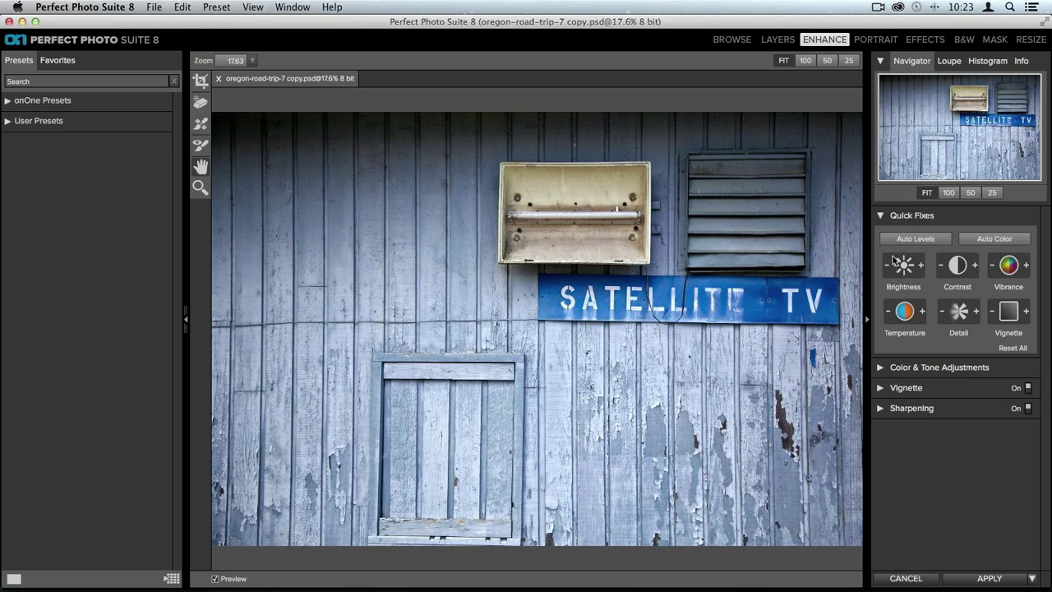
# - Apply Print sharpening and the Subtle vignette to the photo
pyautogui.click(906, 387)
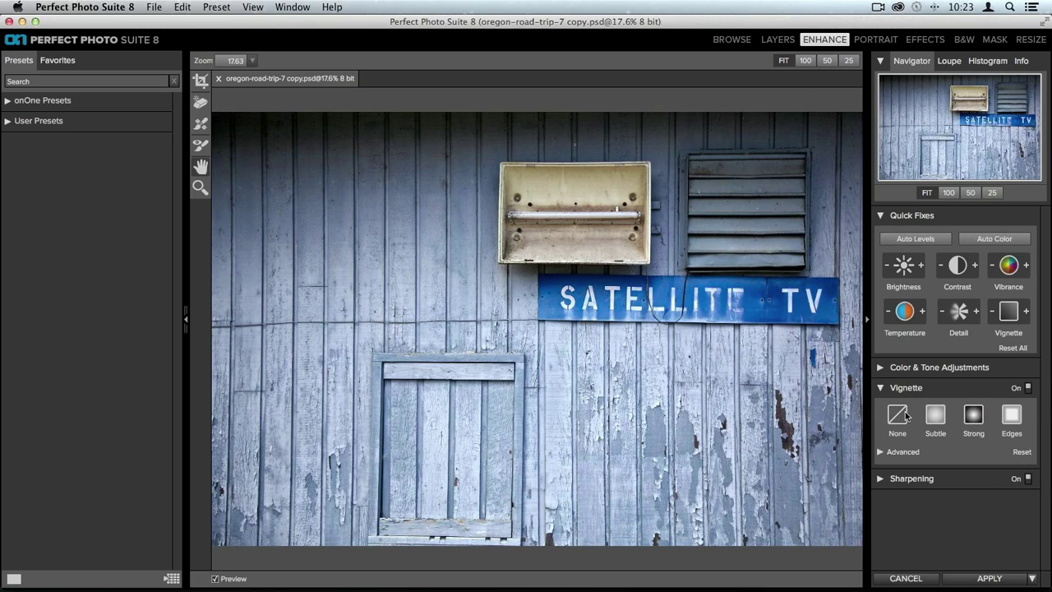
pyautogui.click(901, 484)
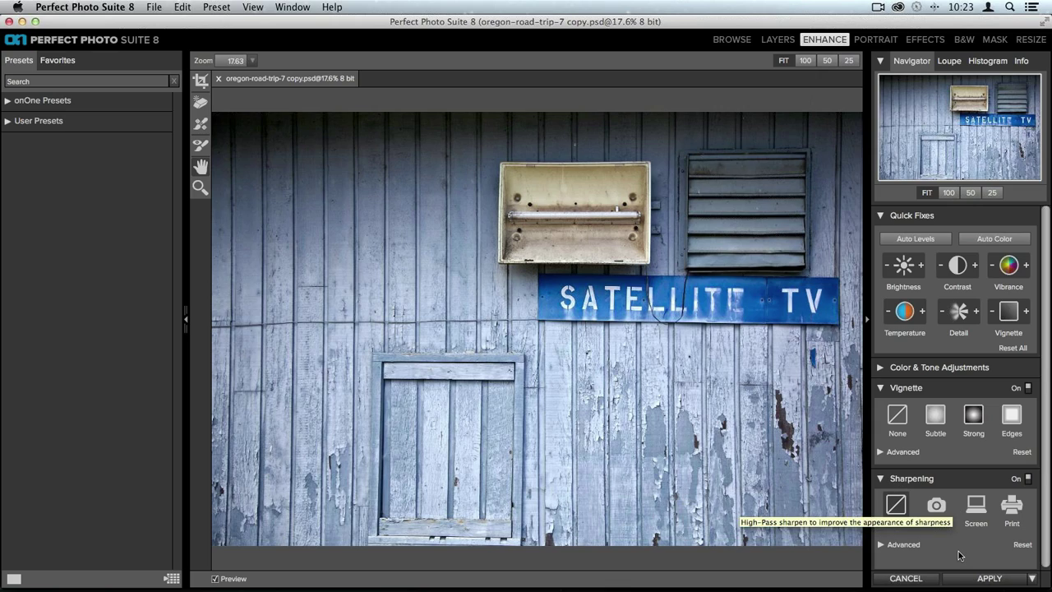
pyautogui.click(1006, 518)
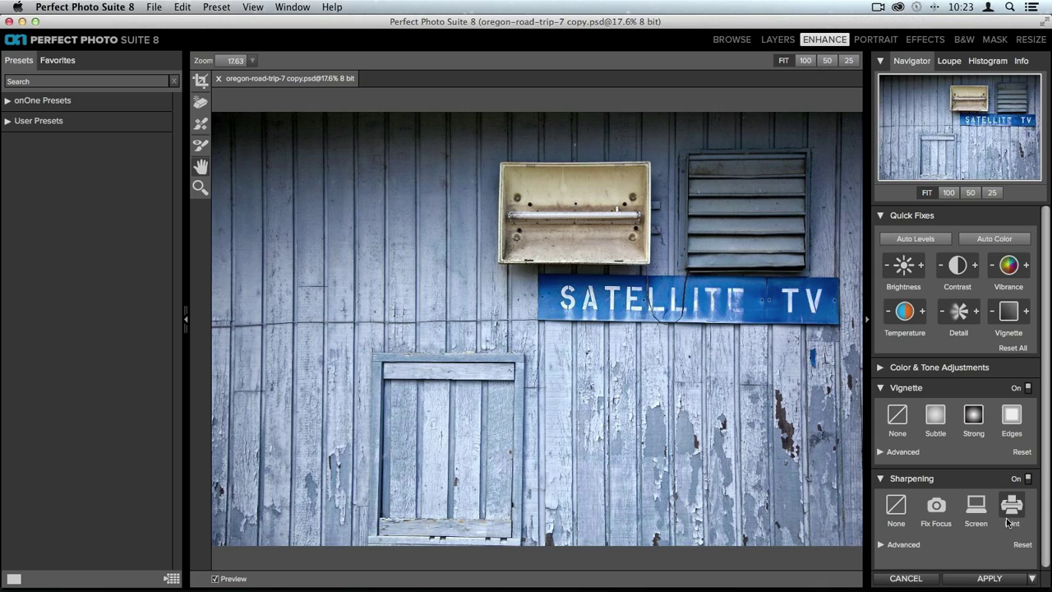
pyautogui.click(930, 421)
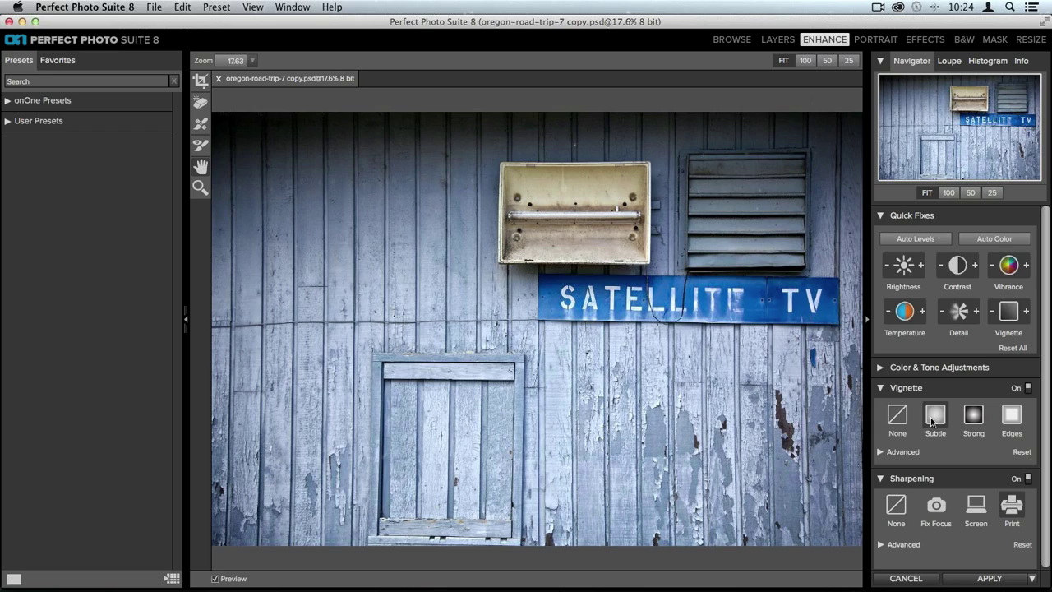
# - Examine the vignette's advanced settings and its list of presets, and collapse the Vignette and Sharpening sections
pyautogui.click(882, 452)
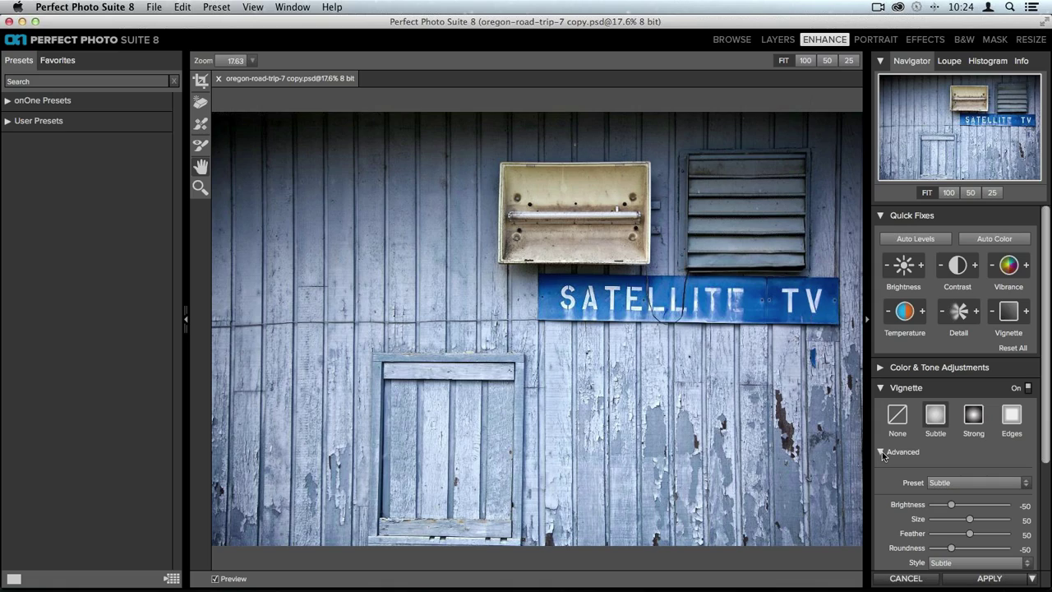
pyautogui.click(881, 451)
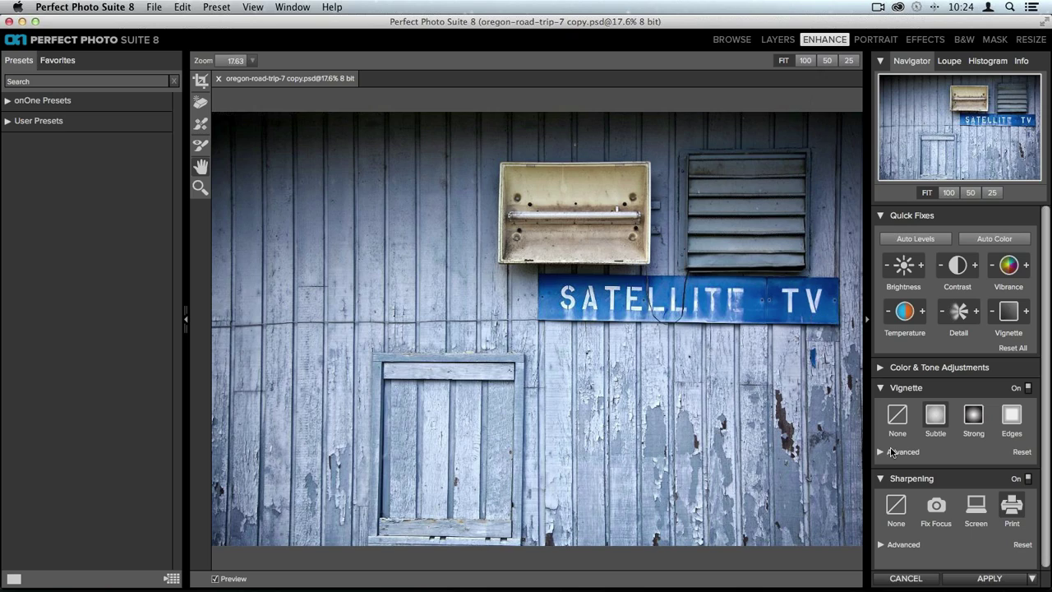
pyautogui.click(882, 452)
pyautogui.scroll(-5, 977, 450)
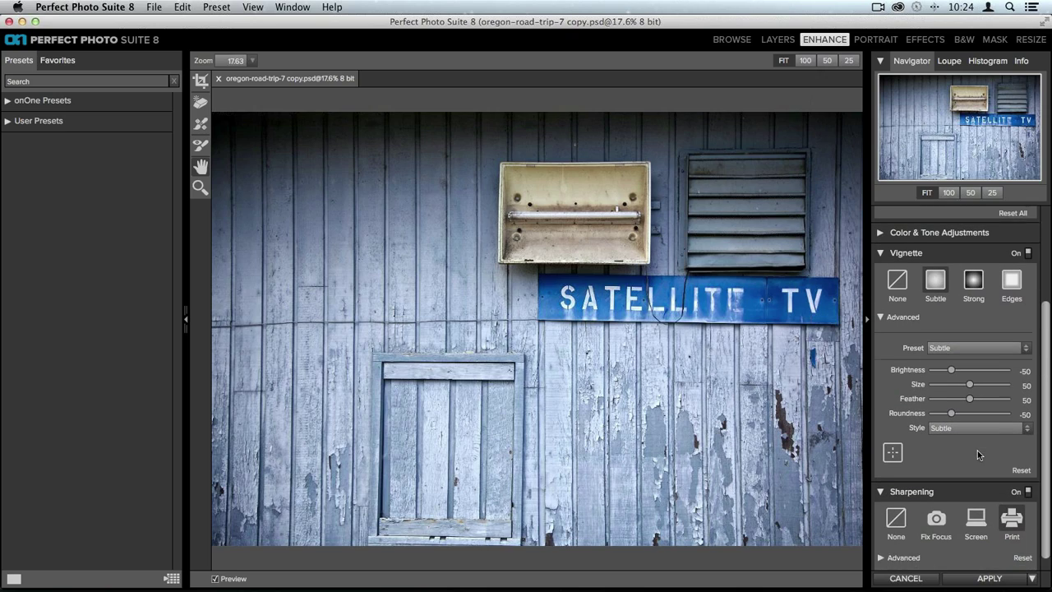
pyautogui.click(963, 333)
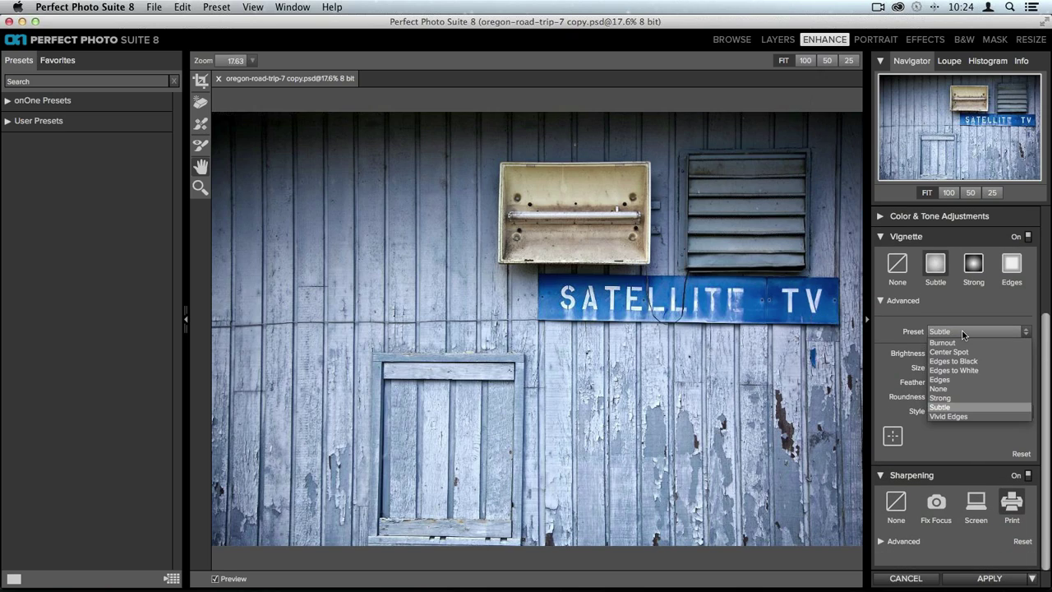
pyautogui.click(963, 333)
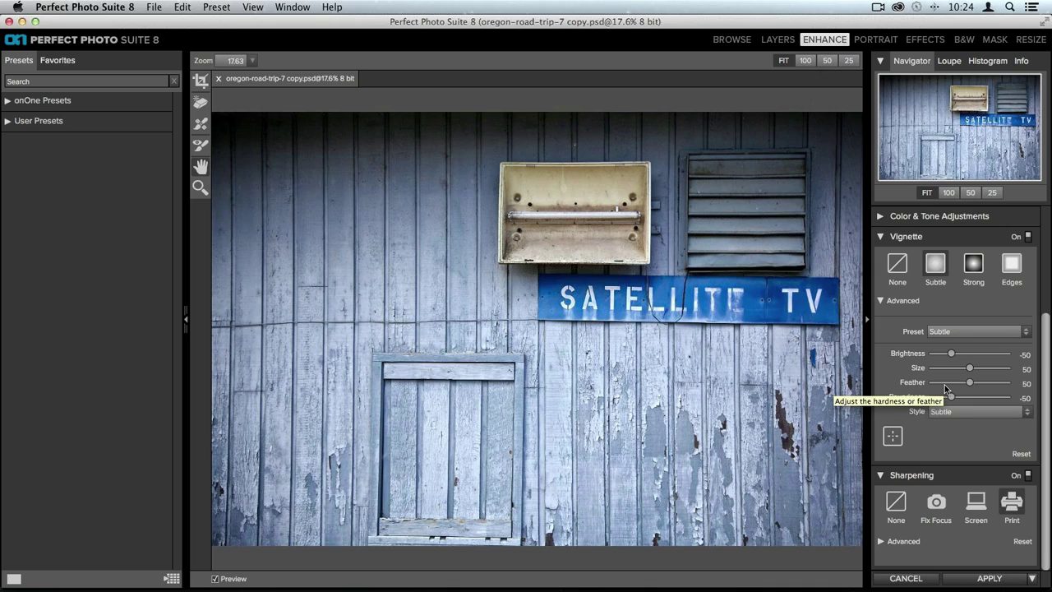
pyautogui.click(880, 236)
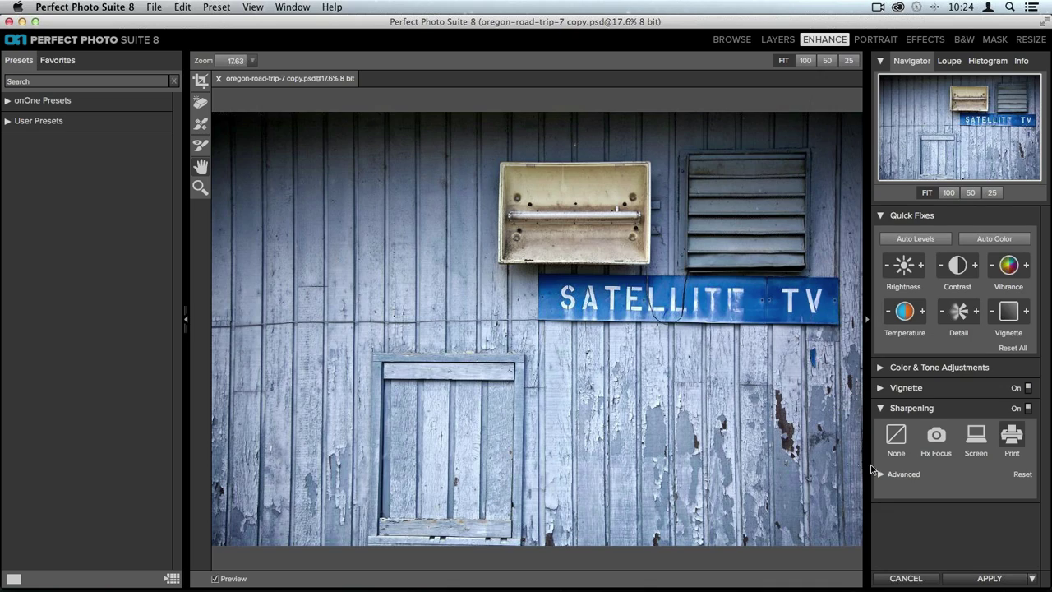
pyautogui.click(879, 409)
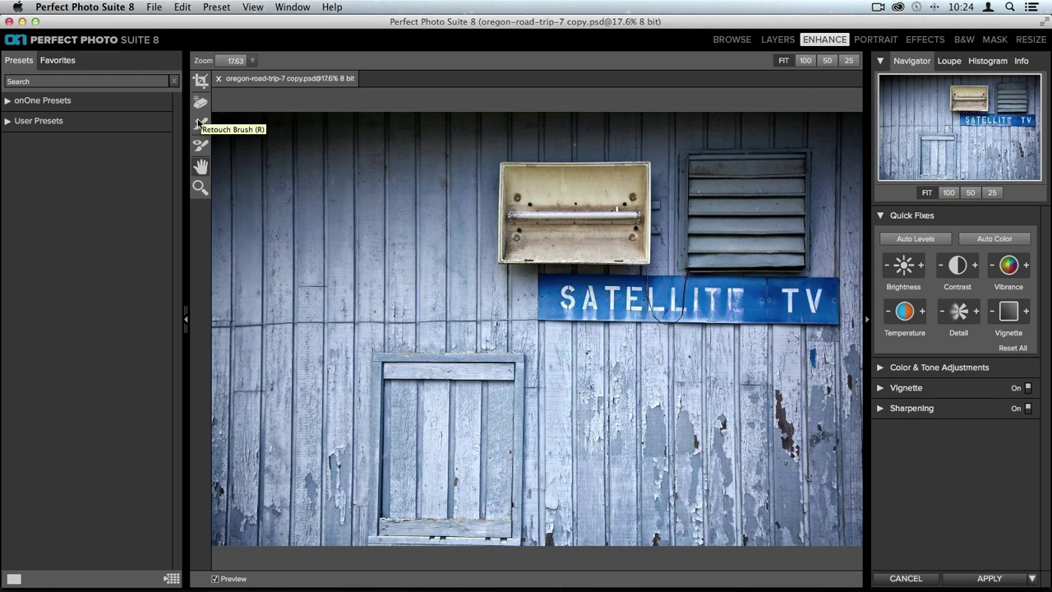
# - Erase the blue paint spot on the wall below the sign with the Perfect Eraser at brush size 100
pyautogui.click(198, 123)
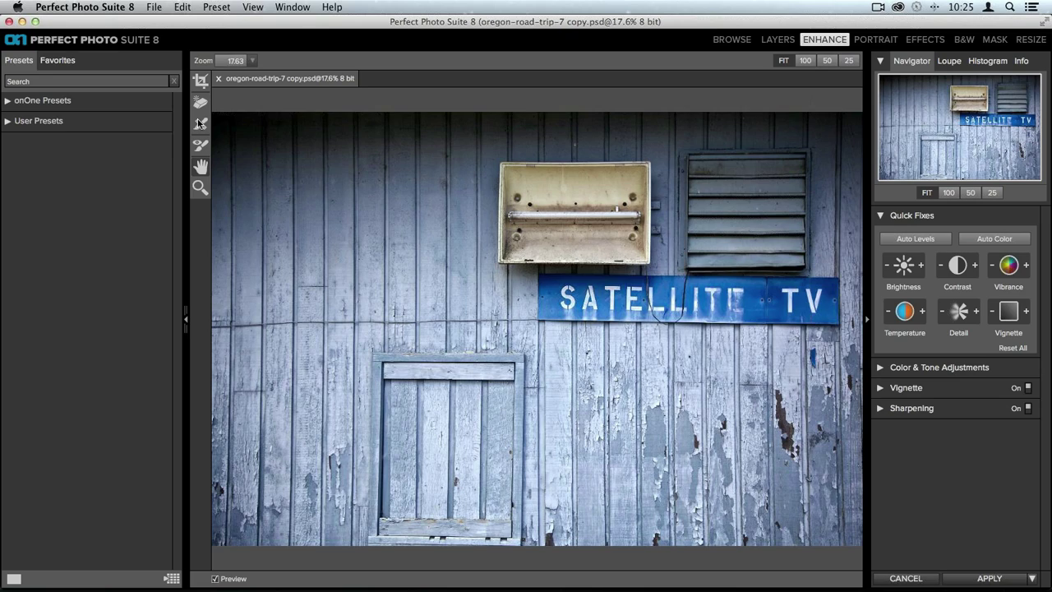
pyautogui.click(201, 104)
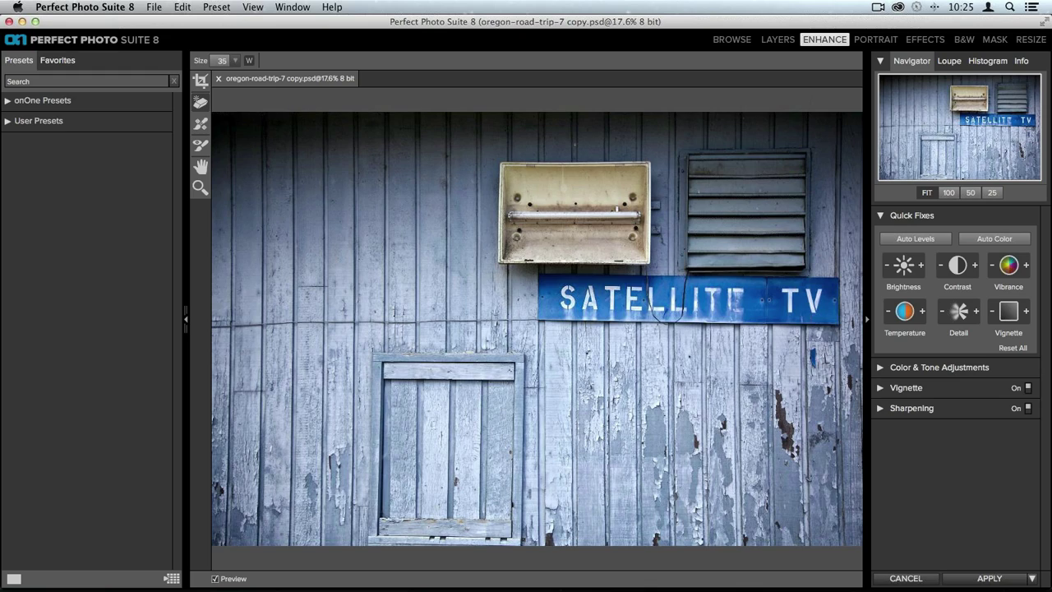
pyautogui.press(']')
pyautogui.press(']')
pyautogui.press(']')
pyautogui.press('[')
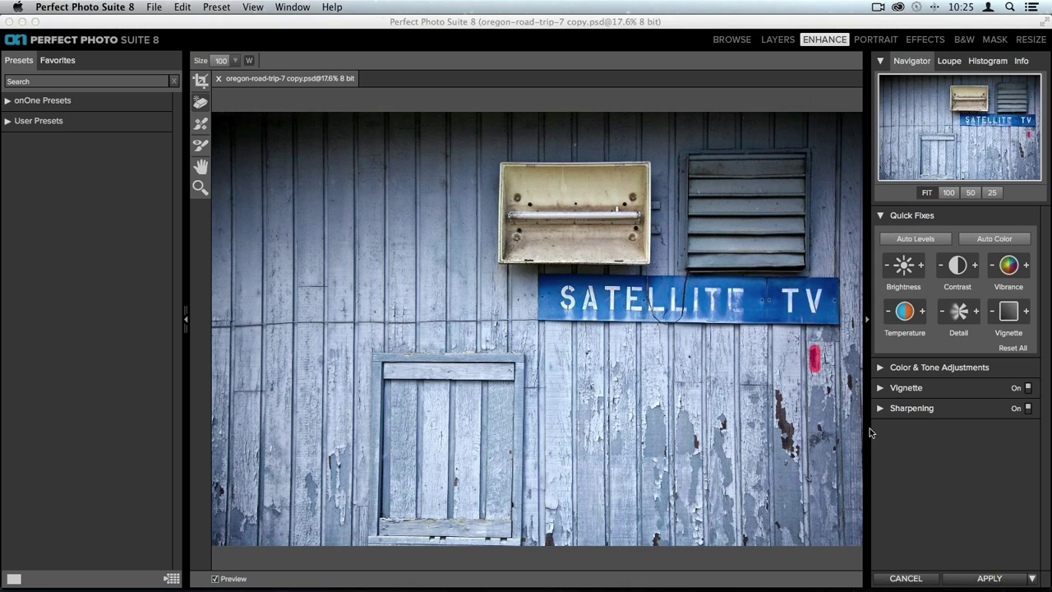
pyautogui.moveTo(815, 351); pyautogui.dragTo(815, 368)
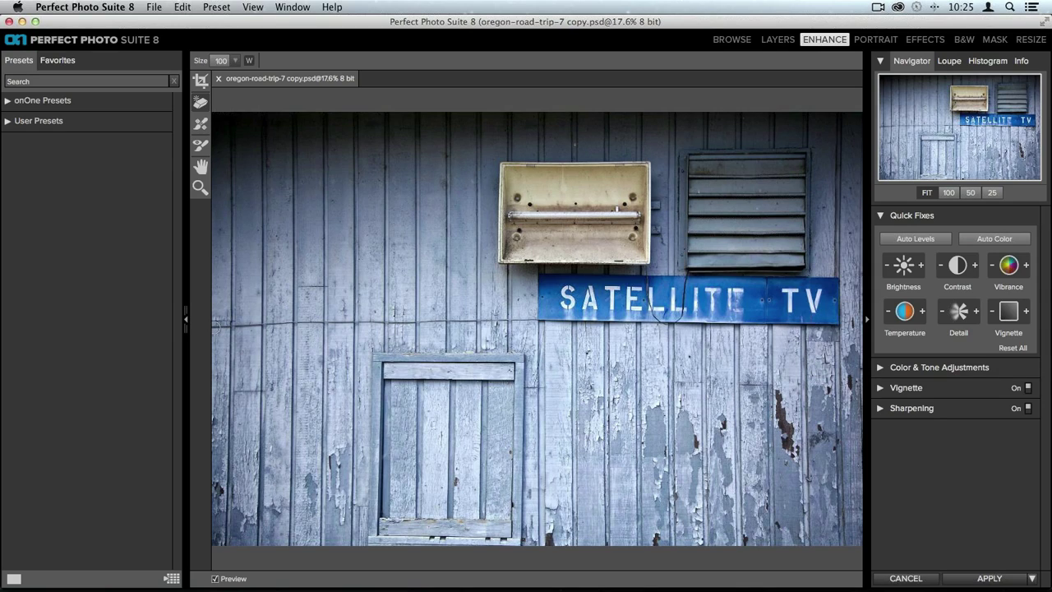
# - Erase the horizontal line across the wall beside the sign at brush size 125, and apply the enhancements to the photo
pyautogui.press(']')
pyautogui.moveTo(217, 324); pyautogui.dragTo(534, 320)
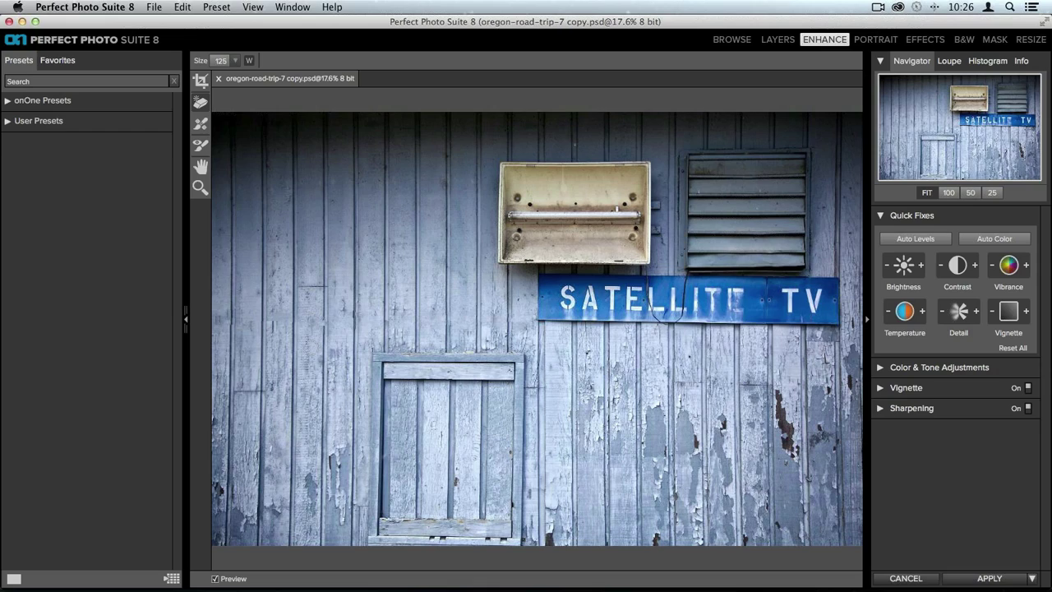
pyautogui.click(273, 327)
pyautogui.click(990, 579)
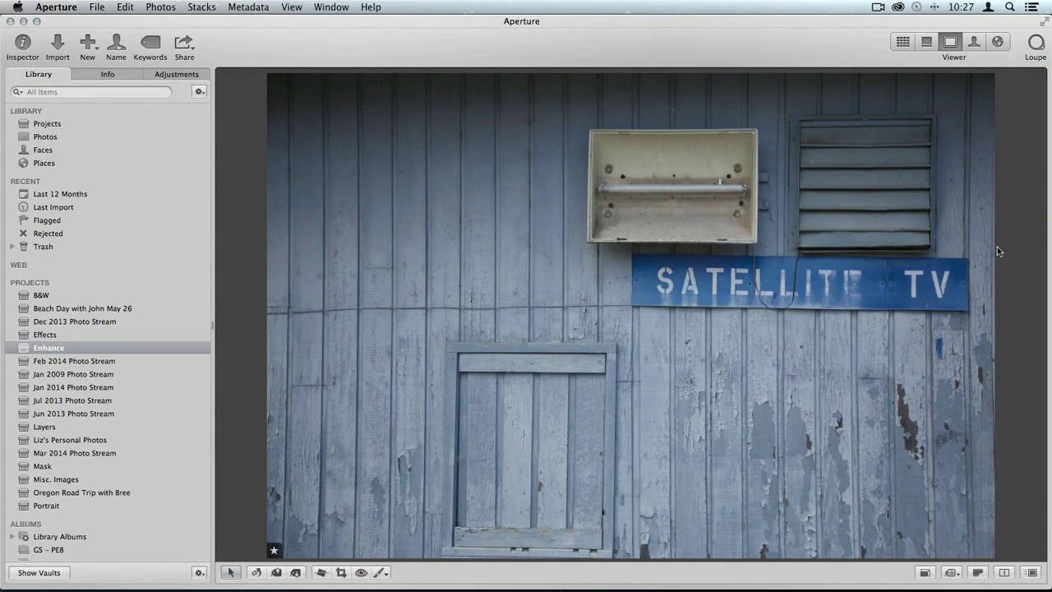
# - Compare the original wall photo with its enhanced copy in Aperture, in the thumbnail browser and at full size
pyautogui.press('v')
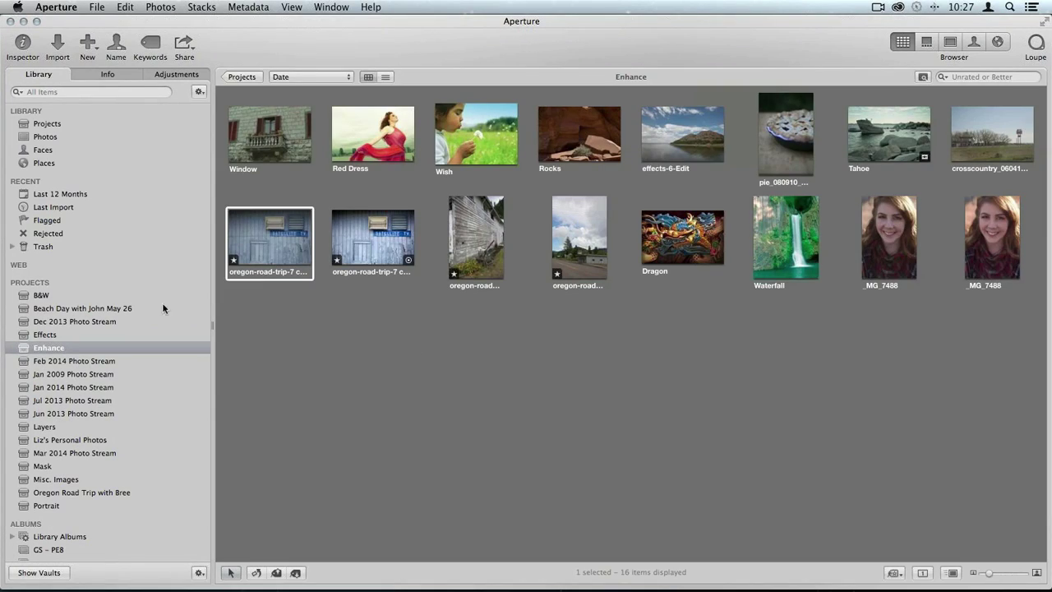
pyautogui.moveTo(261, 233)
pyautogui.moveTo(374, 244)
pyautogui.doubleClick(265, 239)
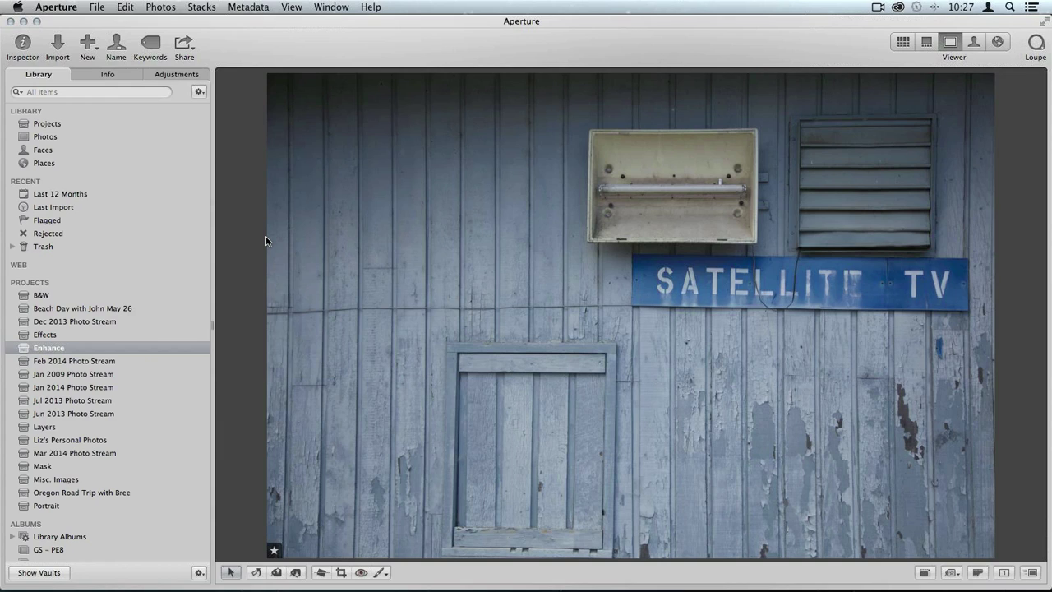
pyautogui.press('m')
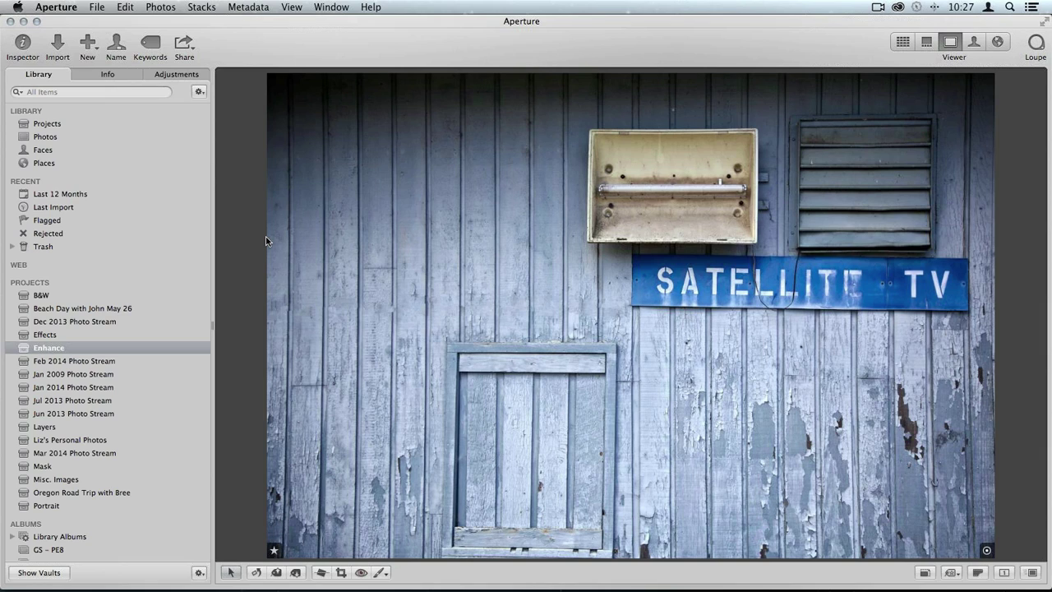
pyautogui.press('m')
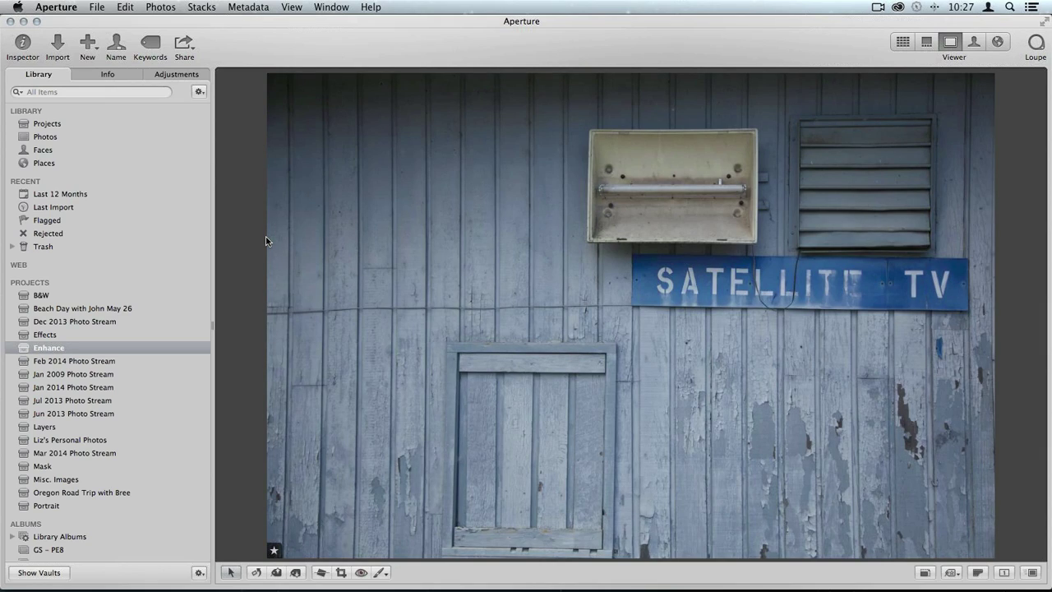
pyautogui.press('m')
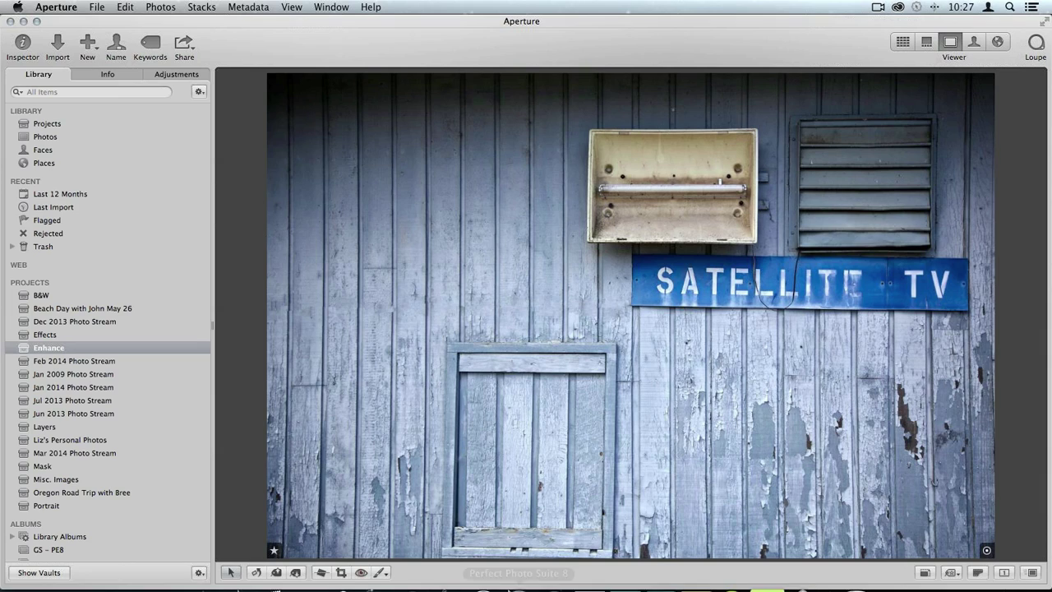
# - Quit Aperture, switch to Lightroom and open the "beg. guide" collection
pyautogui.click(61, 5)
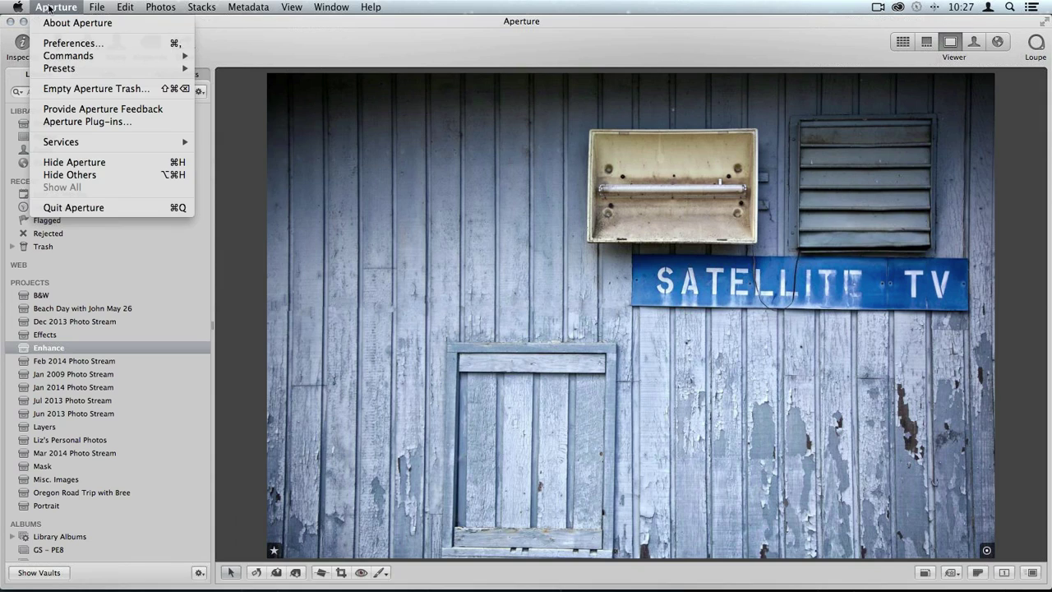
pyautogui.click(118, 211)
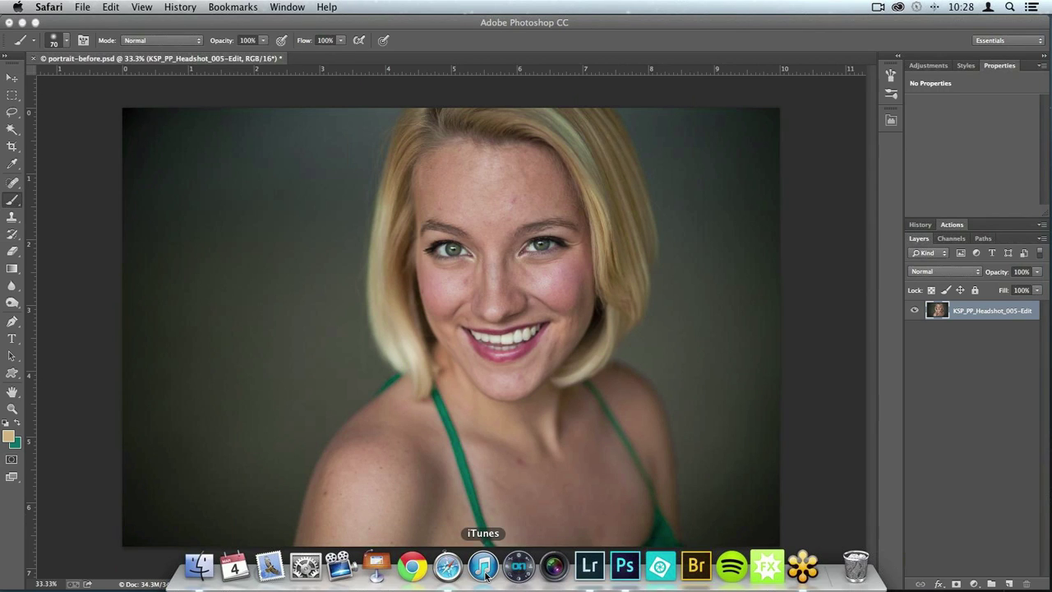
pyautogui.click(589, 567)
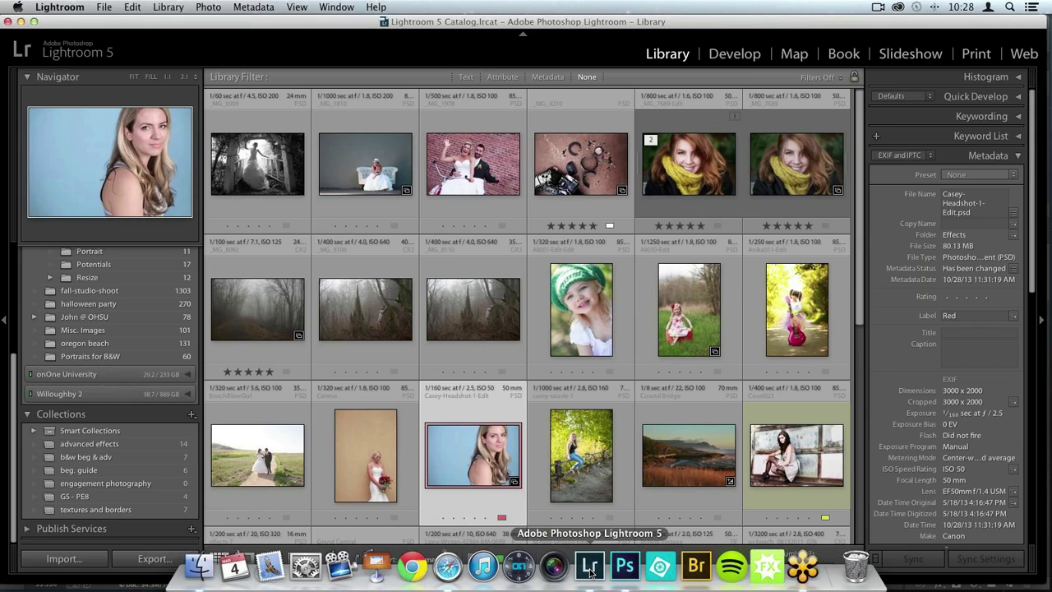
pyautogui.click(98, 473)
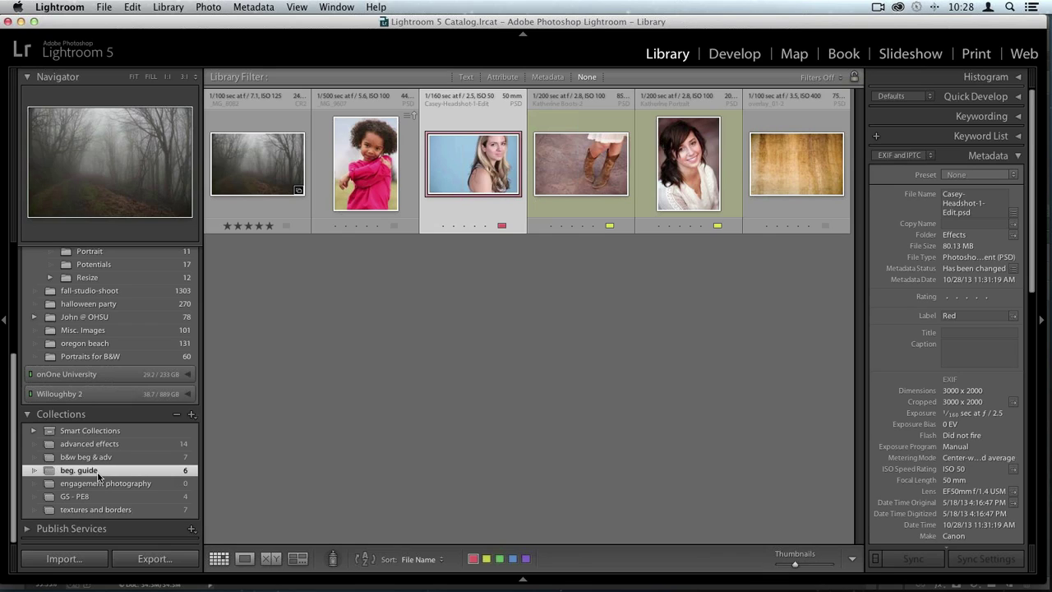
# - Look through the collection's photos, viewing the cowboy boots photo and the overlay_01-2 texture at full size
pyautogui.click(231, 156)
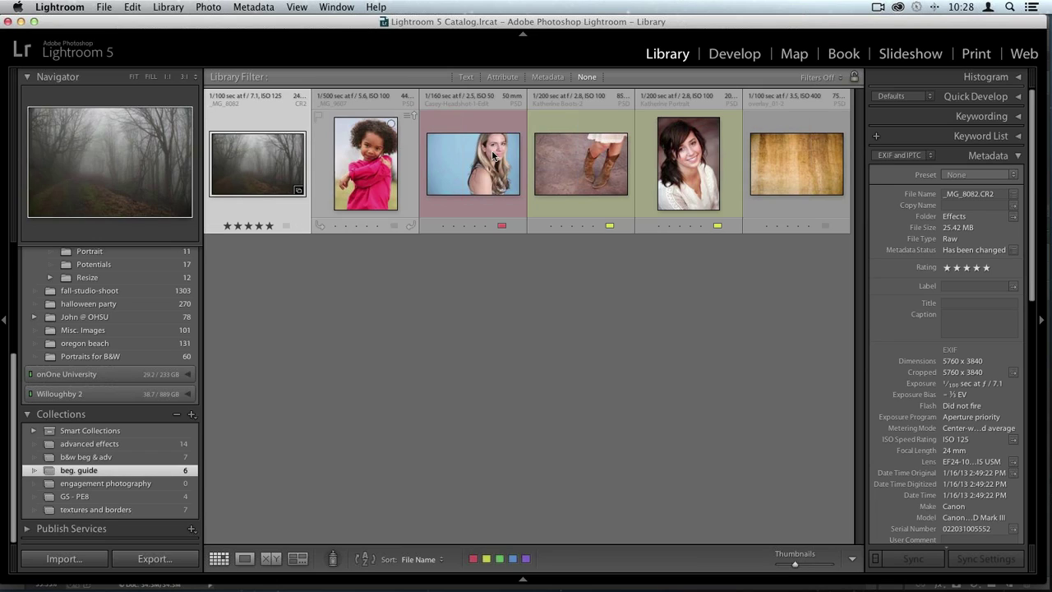
pyautogui.click(604, 156)
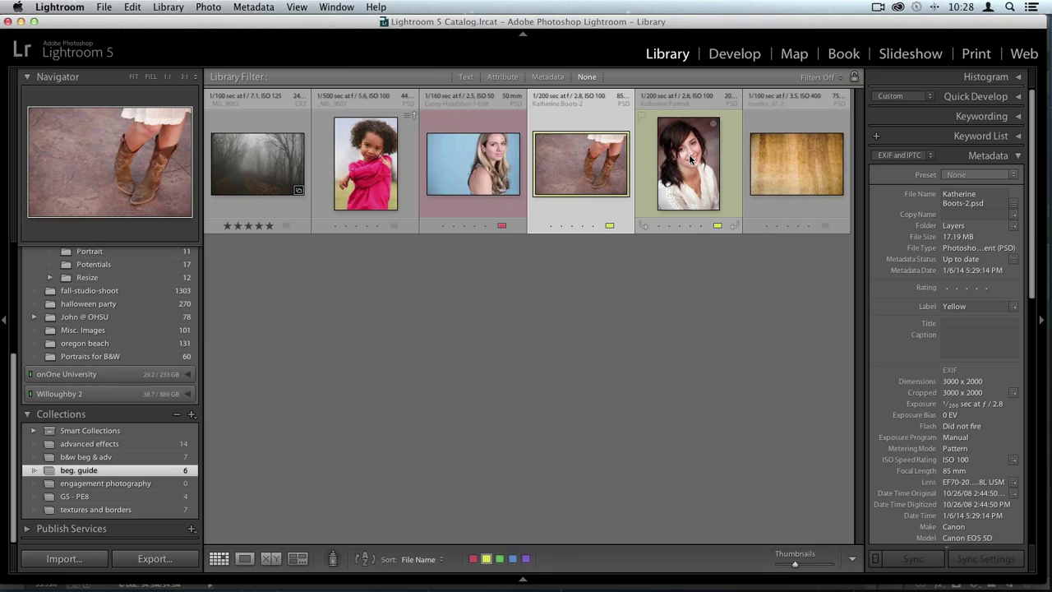
pyautogui.doubleClick(597, 159)
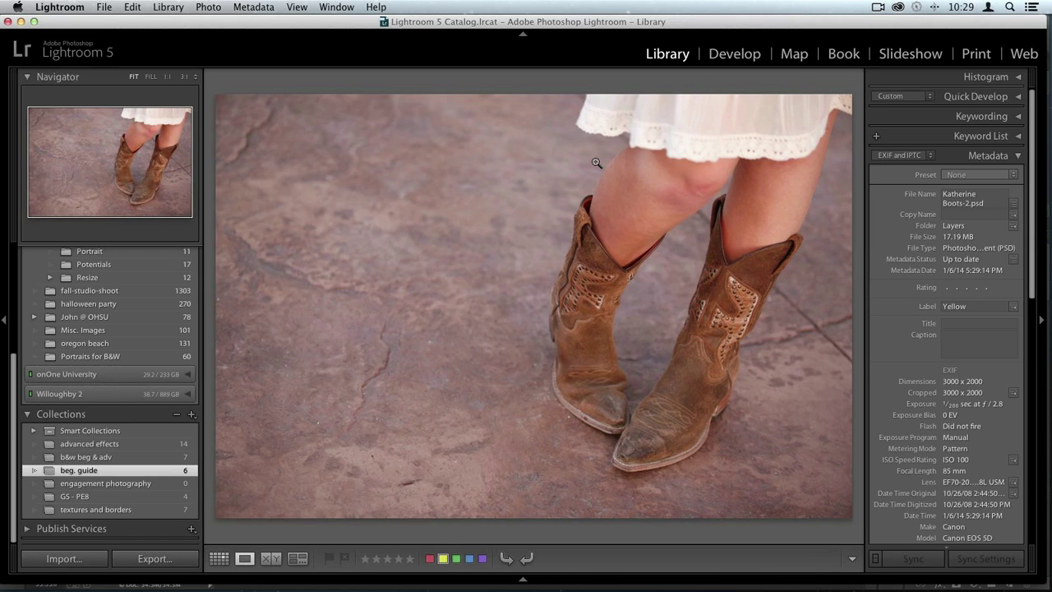
pyautogui.press('Right')
pyautogui.press('Right')
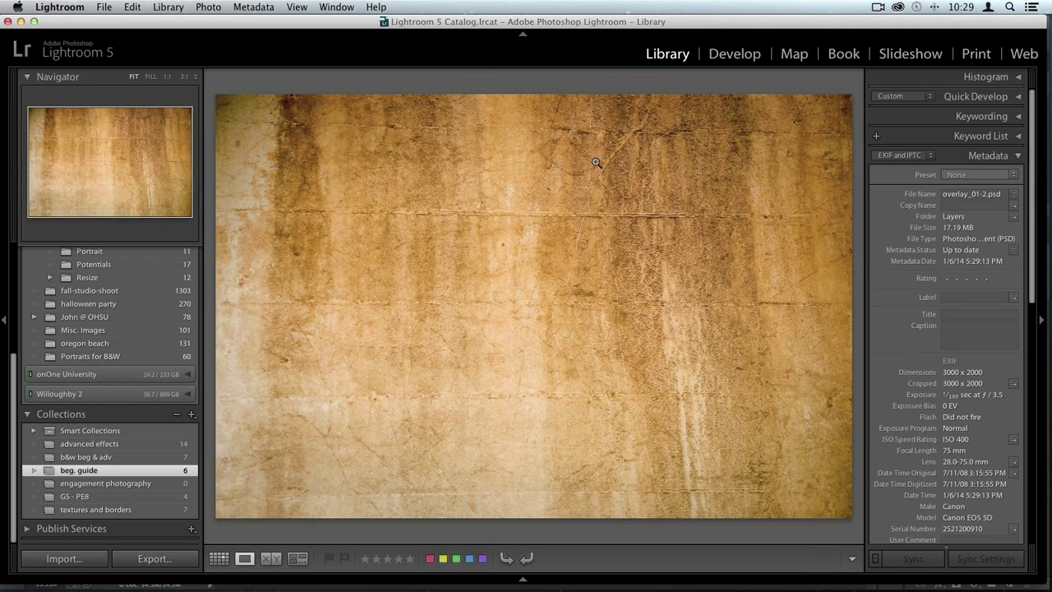
# - Select the cowboy boots photo together with the overlay_01-2 texture and open both as layers in Perfect Layers 8
pyautogui.press('g')
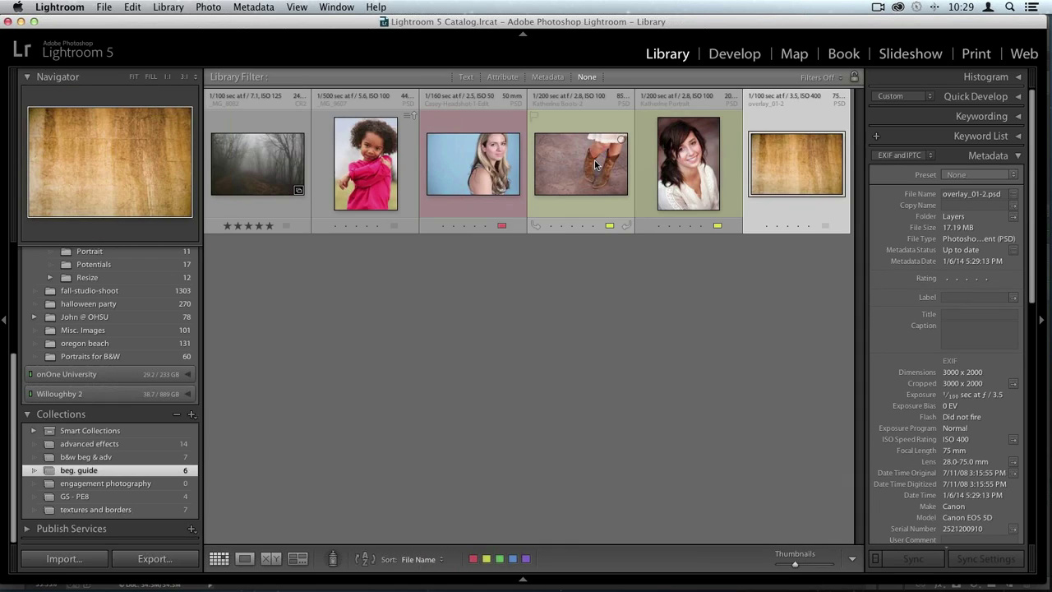
pyautogui.keyDown('super'); pyautogui.click(596, 165); pyautogui.keyUp('super')
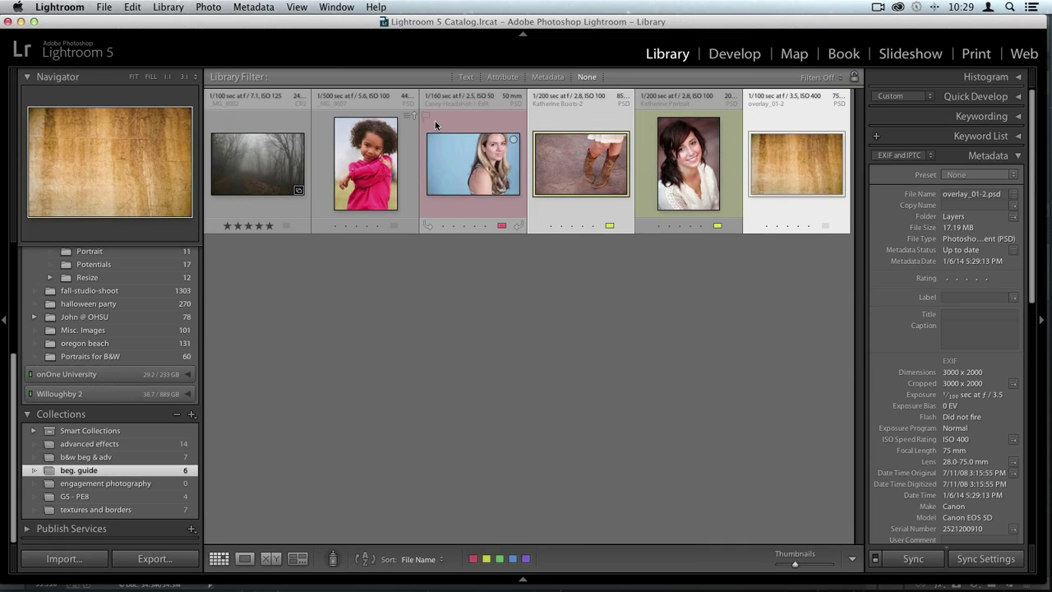
pyautogui.click(105, 7)
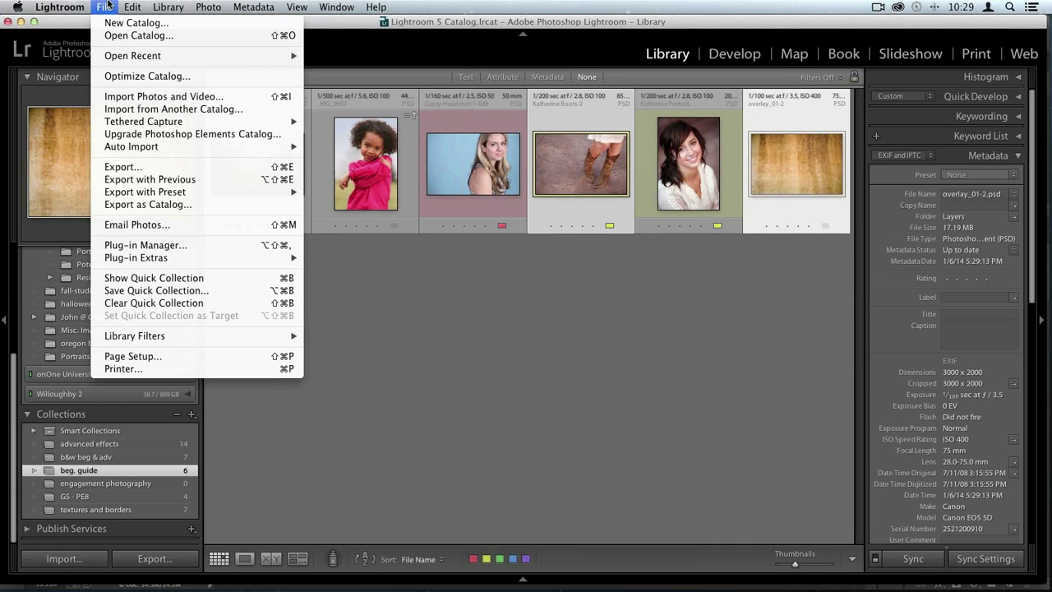
pyautogui.moveTo(222, 257)
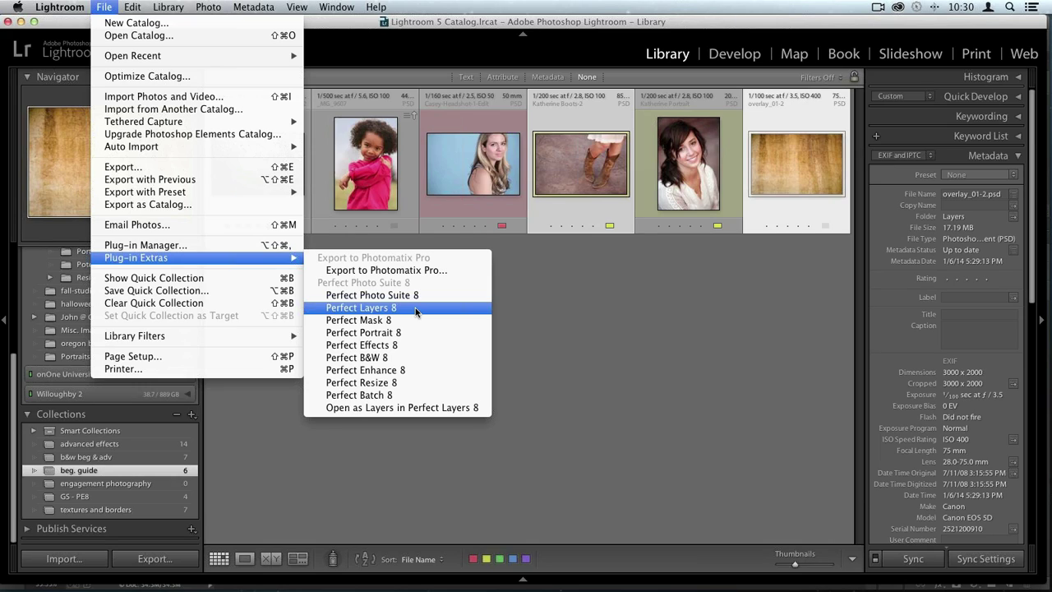
pyautogui.click(395, 407)
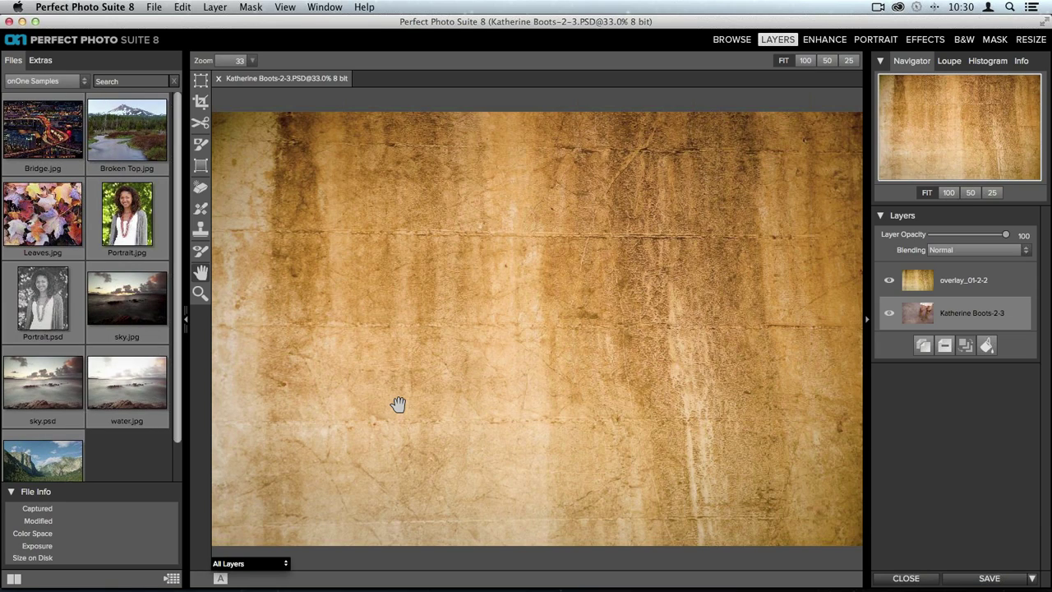
# - Select both layers, and deselect the boots layer to keep only the overlay_01-2-2 texture layer selected
pyautogui.click(937, 278)
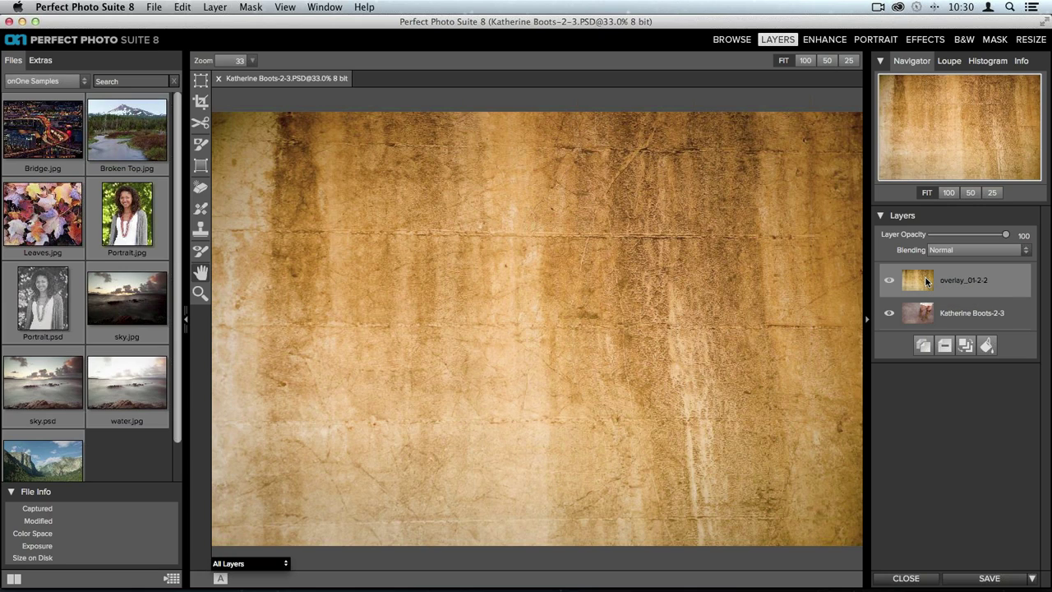
pyautogui.moveTo(926, 282)
pyautogui.mouseDown()
pyautogui.moveTo(924, 316)
pyautogui.moveTo(914, 284)
pyautogui.mouseUp()
pyautogui.press('super+a')
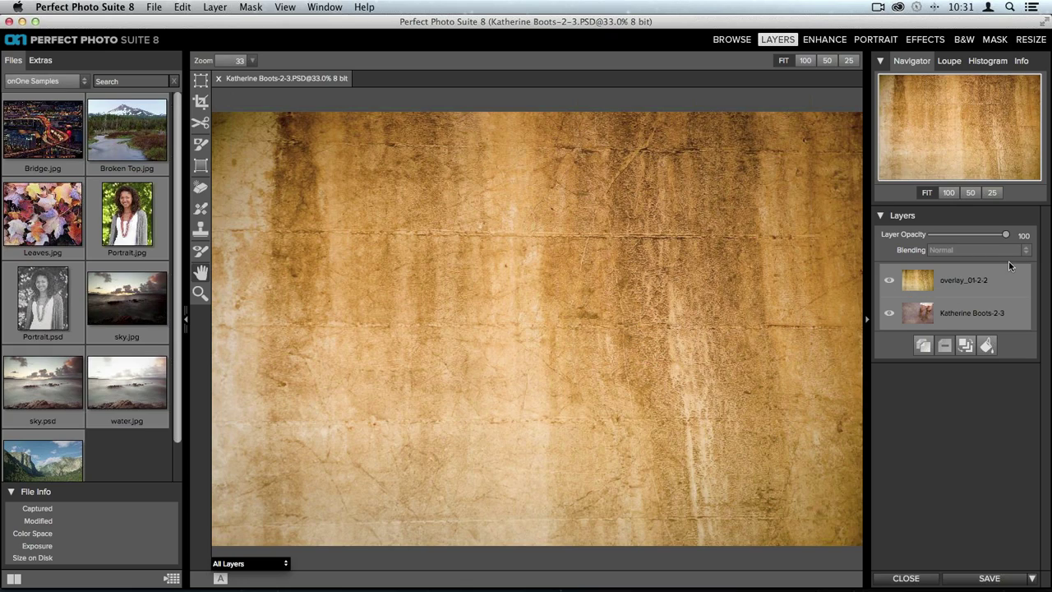
pyautogui.keyDown('super'); pyautogui.click(924, 312); pyautogui.keyUp('super')
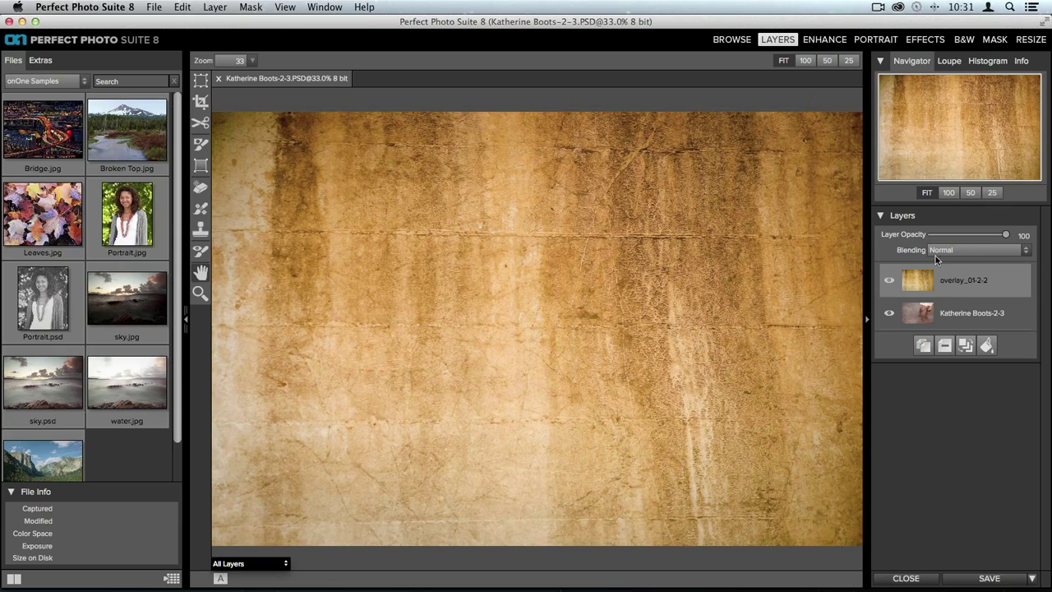
# - Set the texture layer's blending mode to Overlay and its opacity to 85
pyautogui.click(1020, 251)
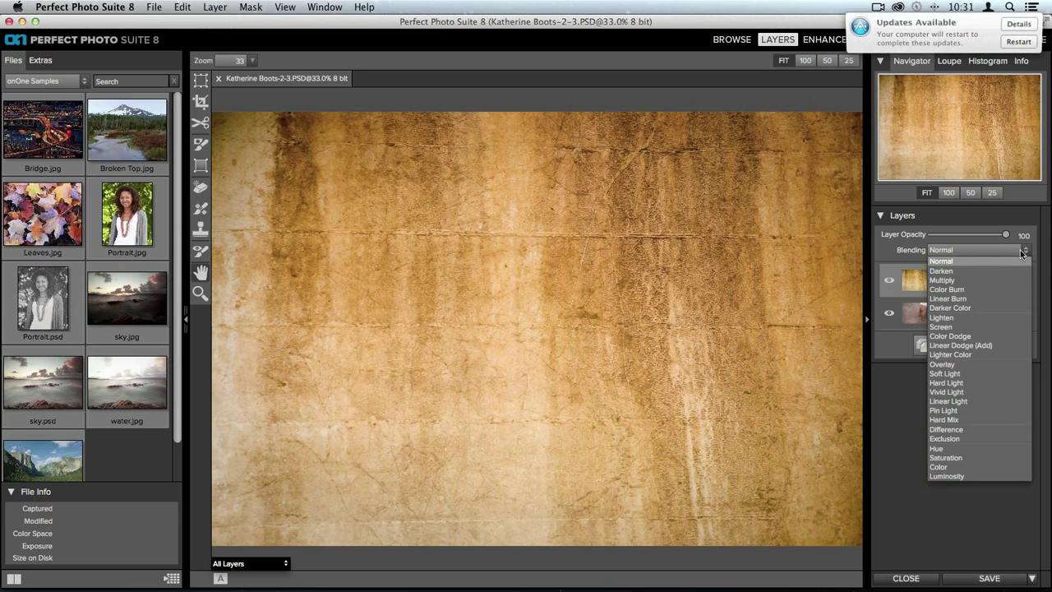
pyautogui.click(1021, 253)
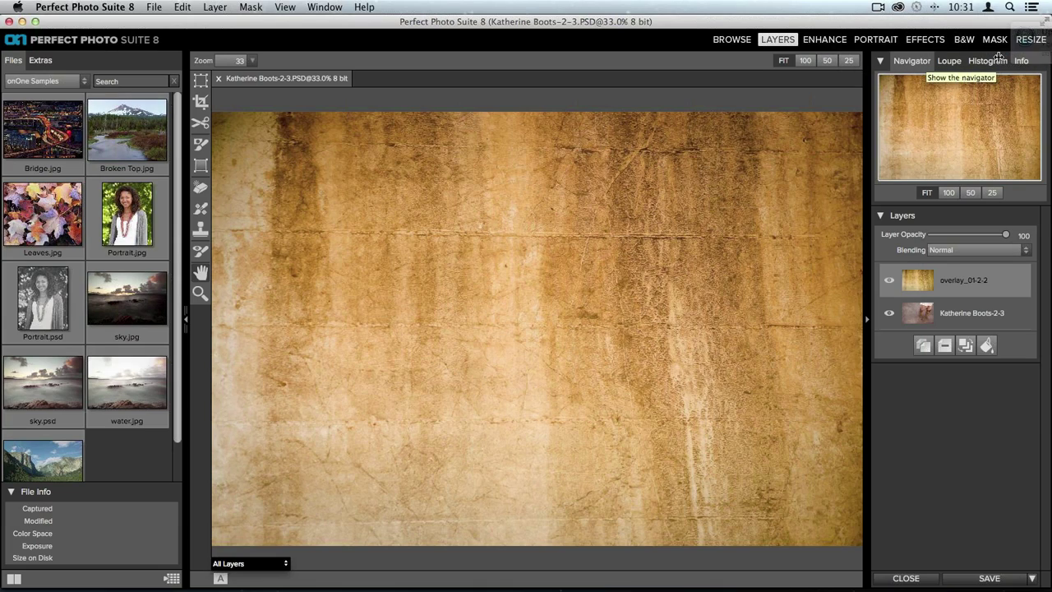
pyautogui.click(1024, 251)
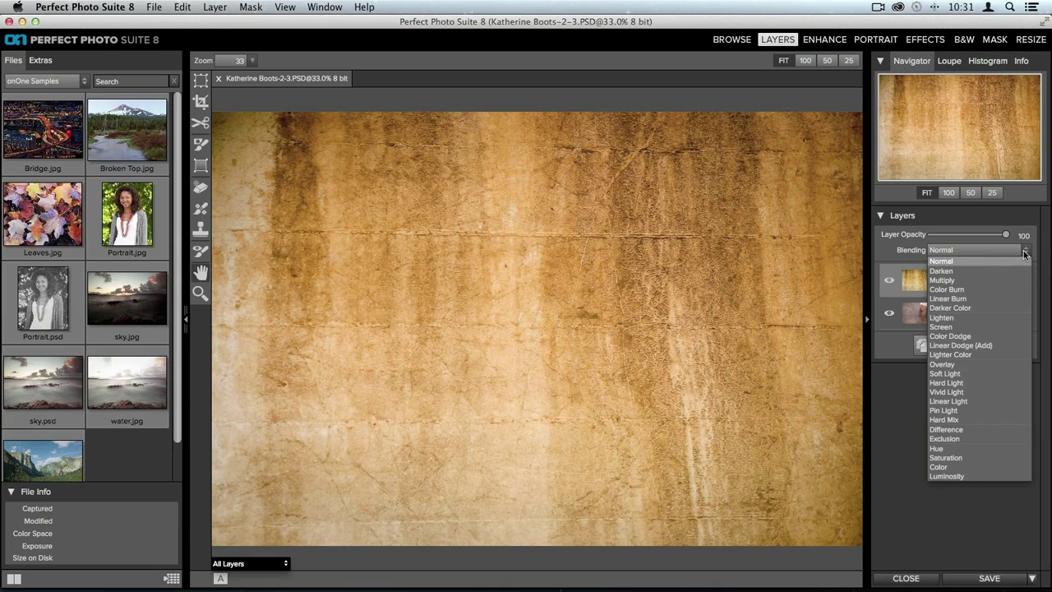
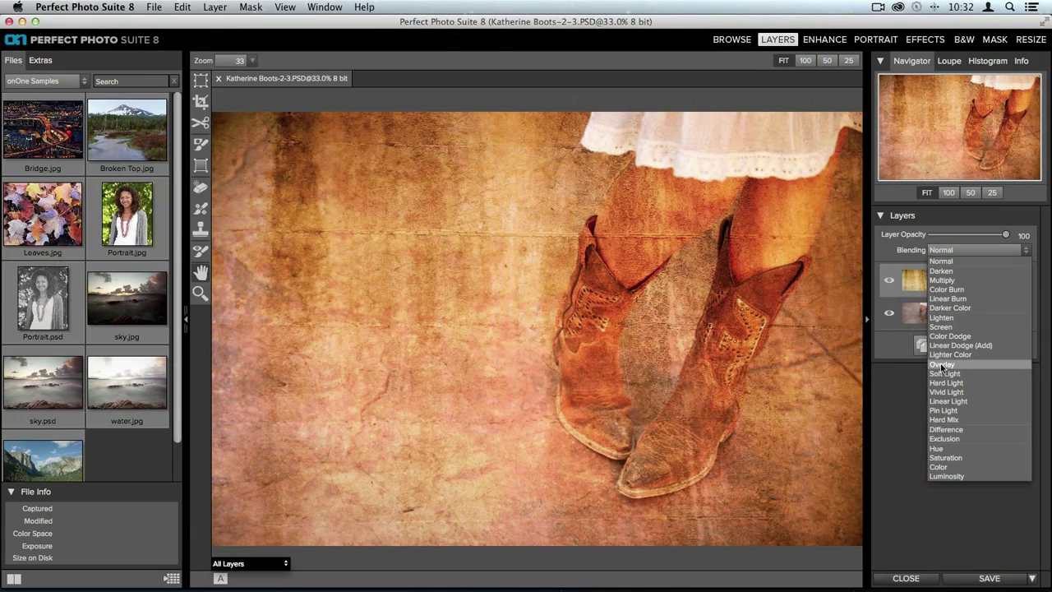
pyautogui.click(940, 363)
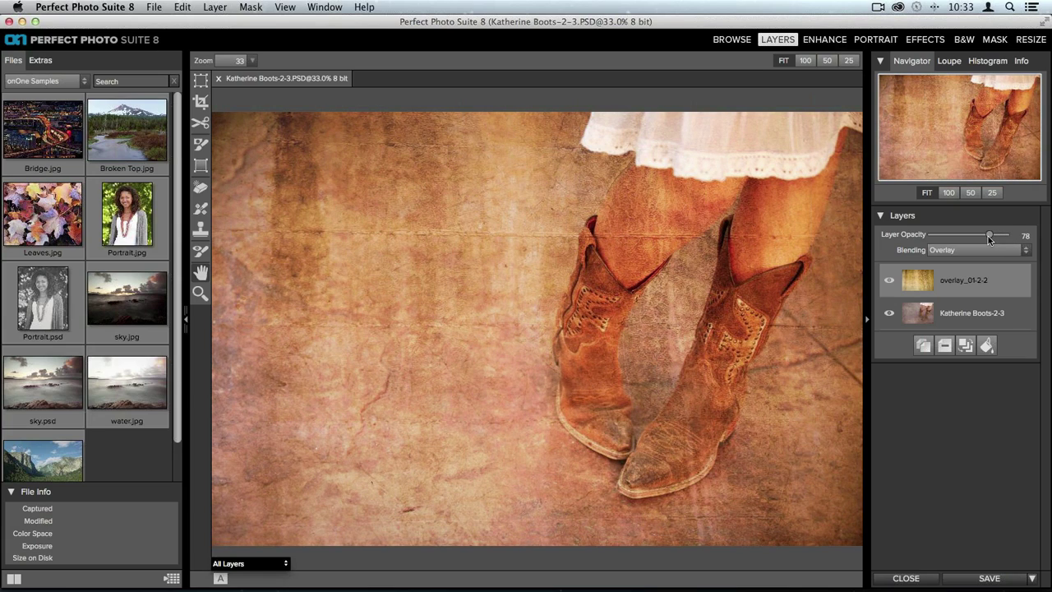
pyautogui.moveTo(988, 238); pyautogui.dragTo(977, 238)
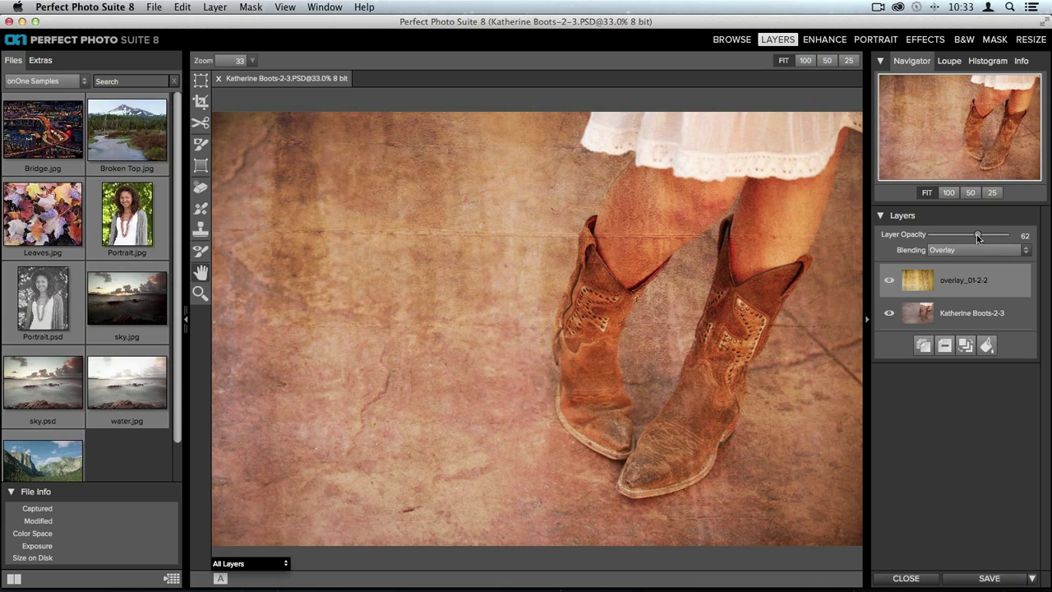
pyautogui.moveTo(978, 238); pyautogui.dragTo(994, 235)
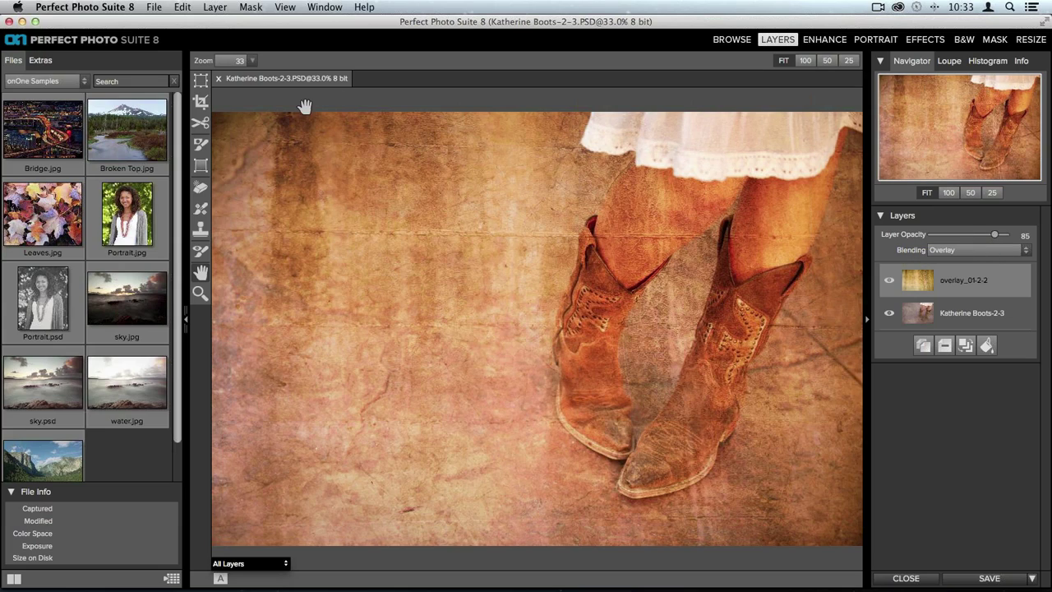
# - Save and close the blended cowboy boots document, and switch back to Lightroom
pyautogui.click(217, 7)
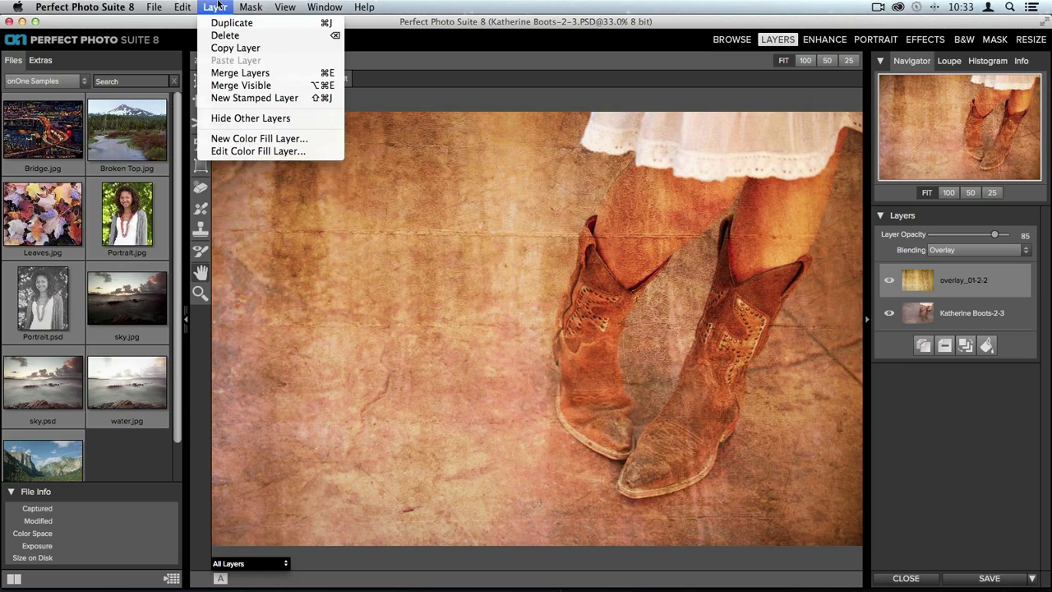
pyautogui.click(285, 97)
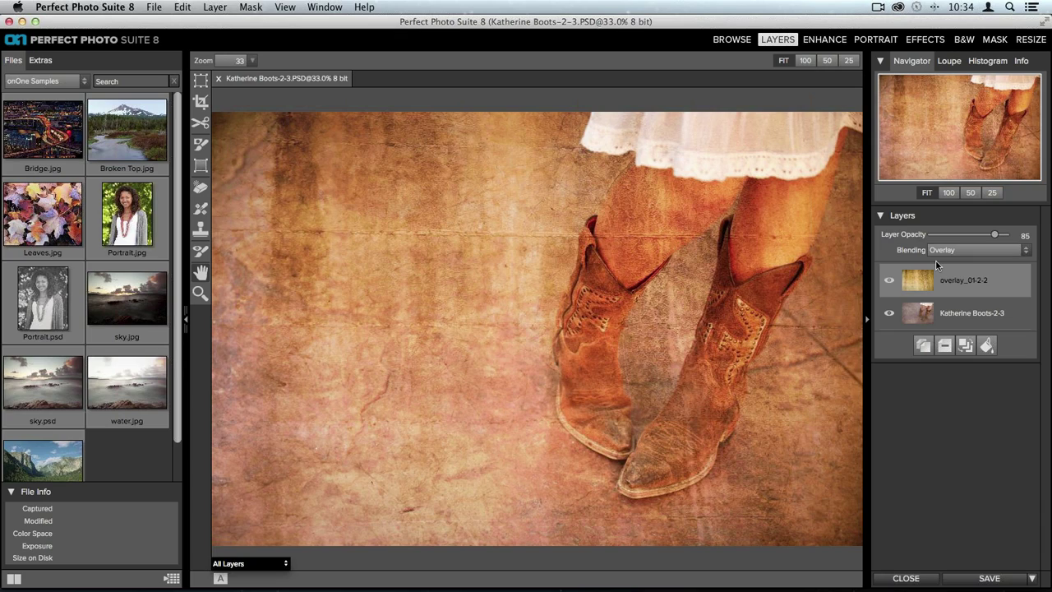
pyautogui.click(983, 580)
pyautogui.click(900, 579)
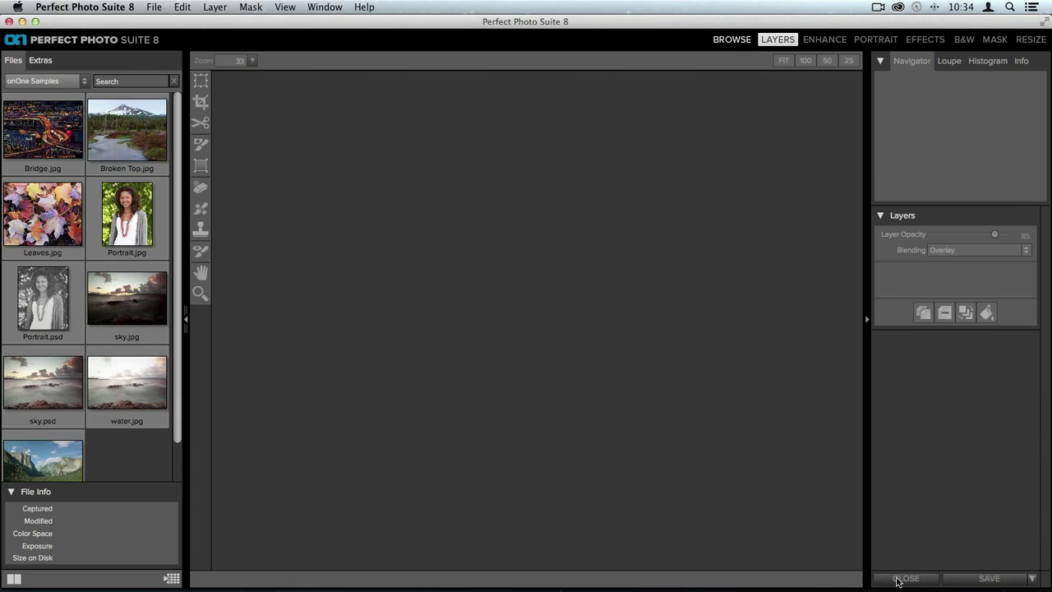
pyautogui.click(591, 566)
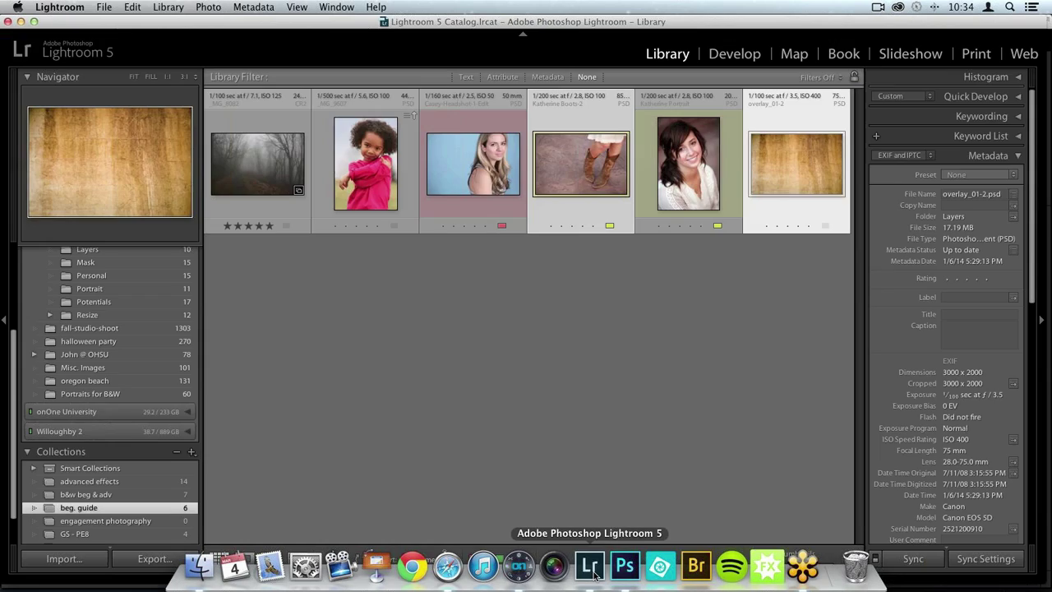
# - Deselect all photos in the collection and examine the Perfect Photo Suite 8 modules offered as plug-in extras
pyautogui.click(683, 308)
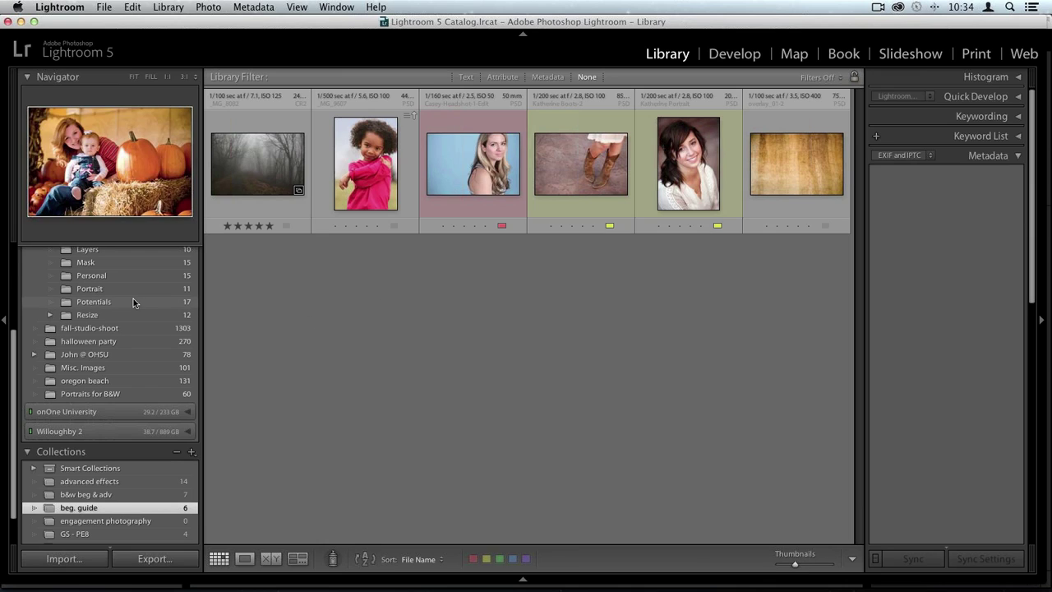
pyautogui.scroll(2, 133, 298)
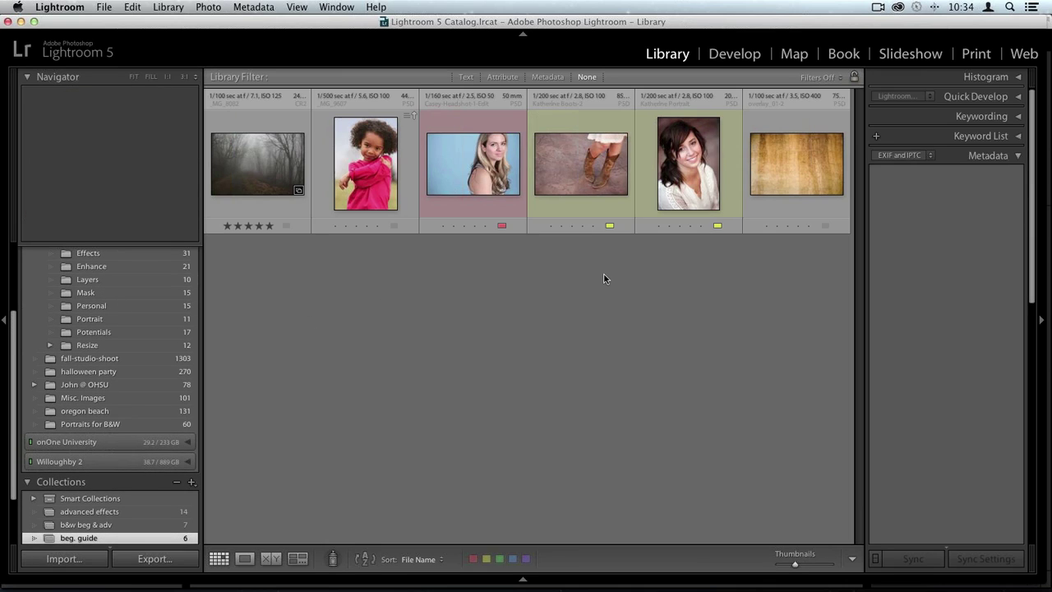
pyautogui.click(104, 8)
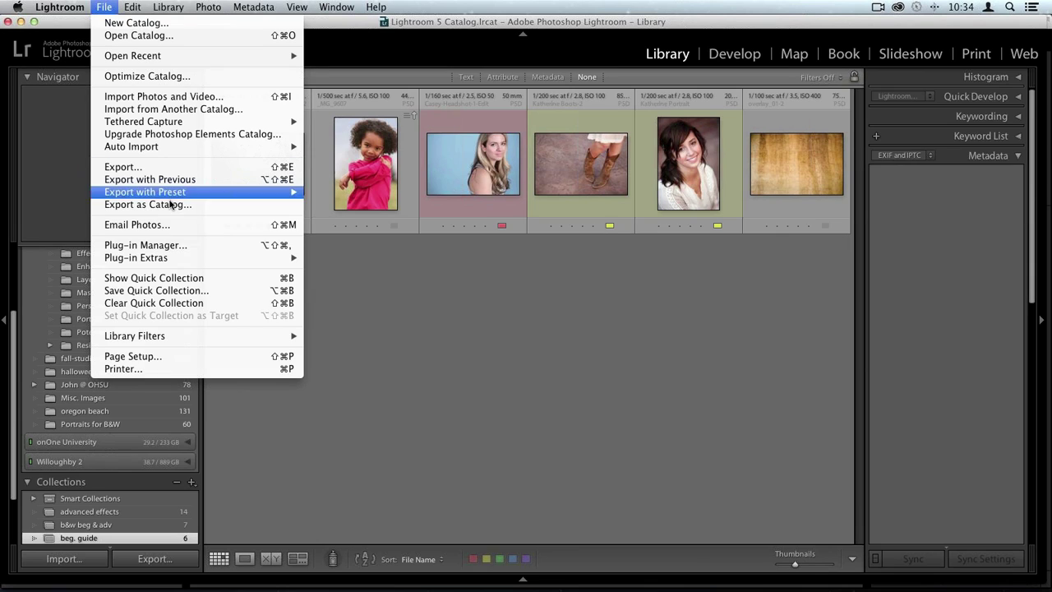
pyautogui.moveTo(172, 258)
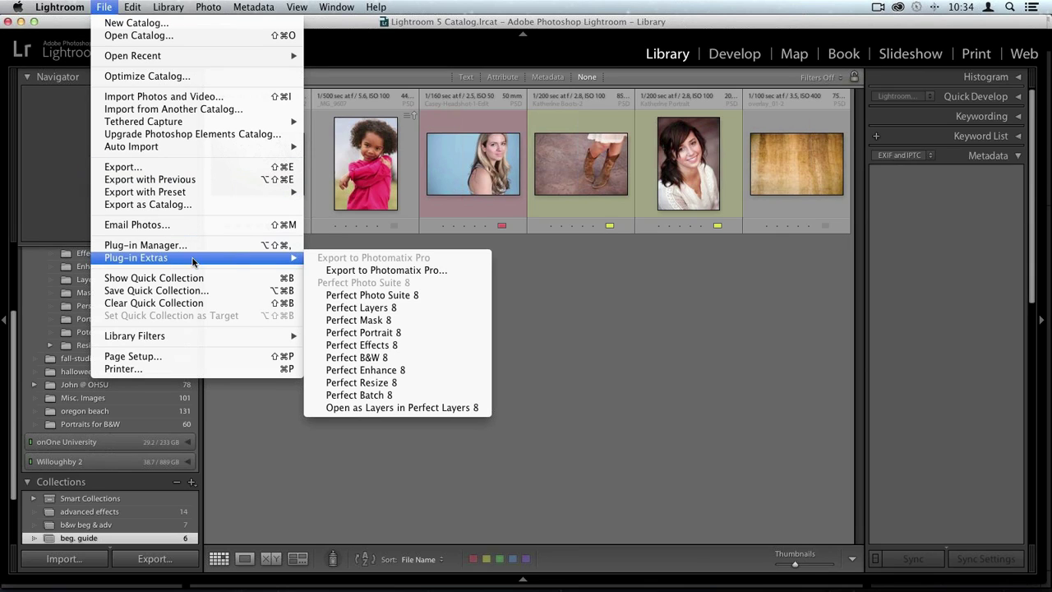
pyautogui.click(393, 307)
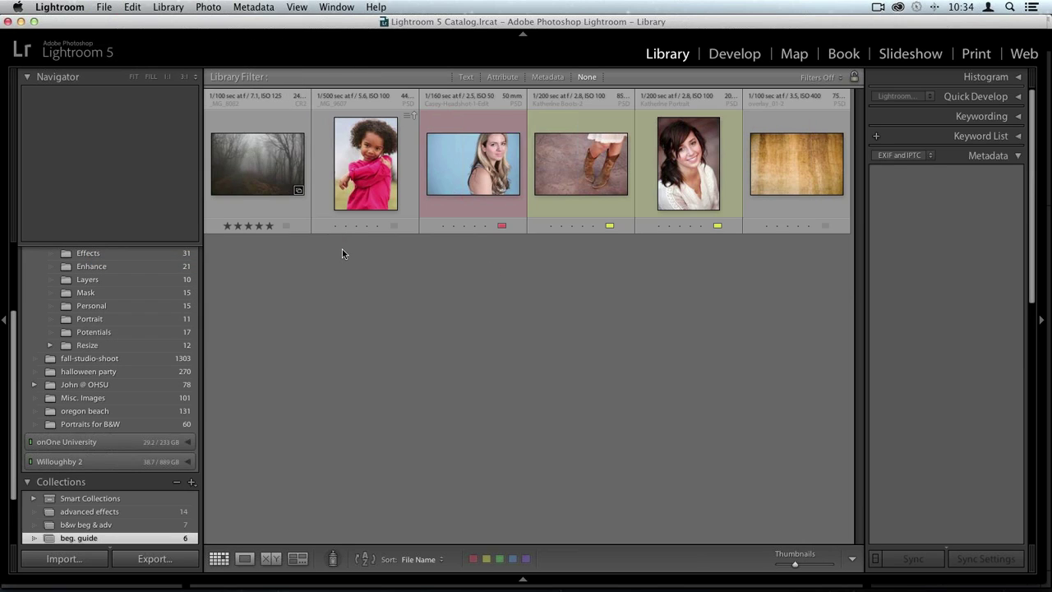
# - View the foggy forest photo at full size and choose to edit it in Perfect Effects 8
pyautogui.doubleClick(265, 161)
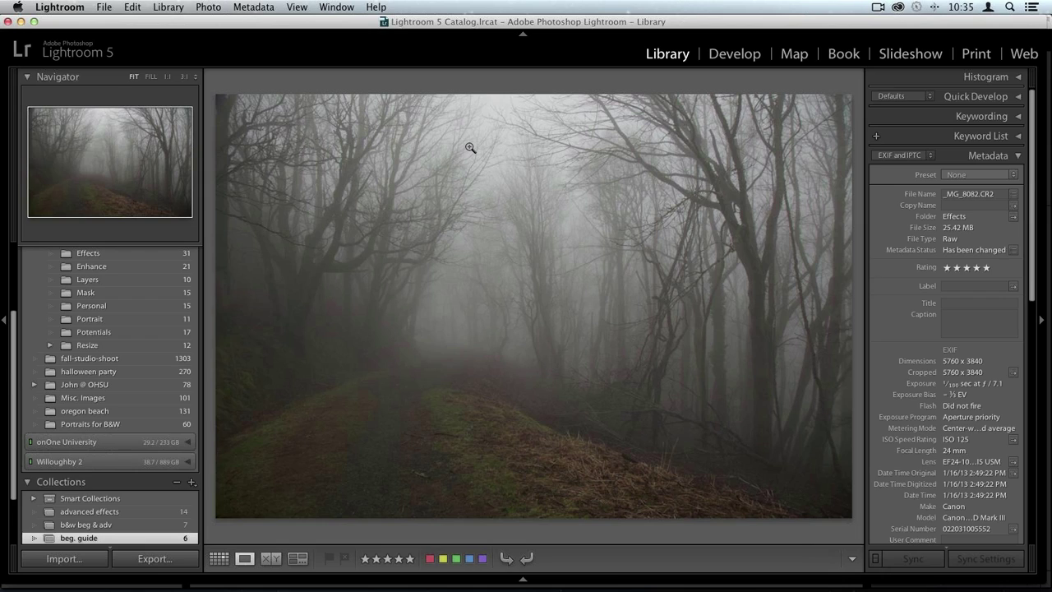
pyautogui.rightClick(470, 149)
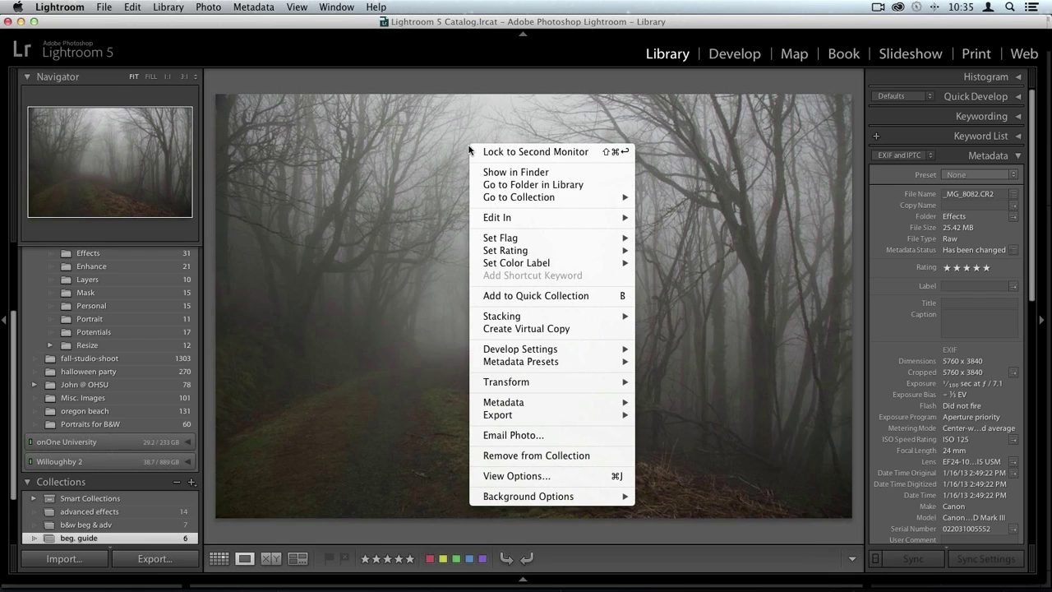
pyautogui.moveTo(609, 216)
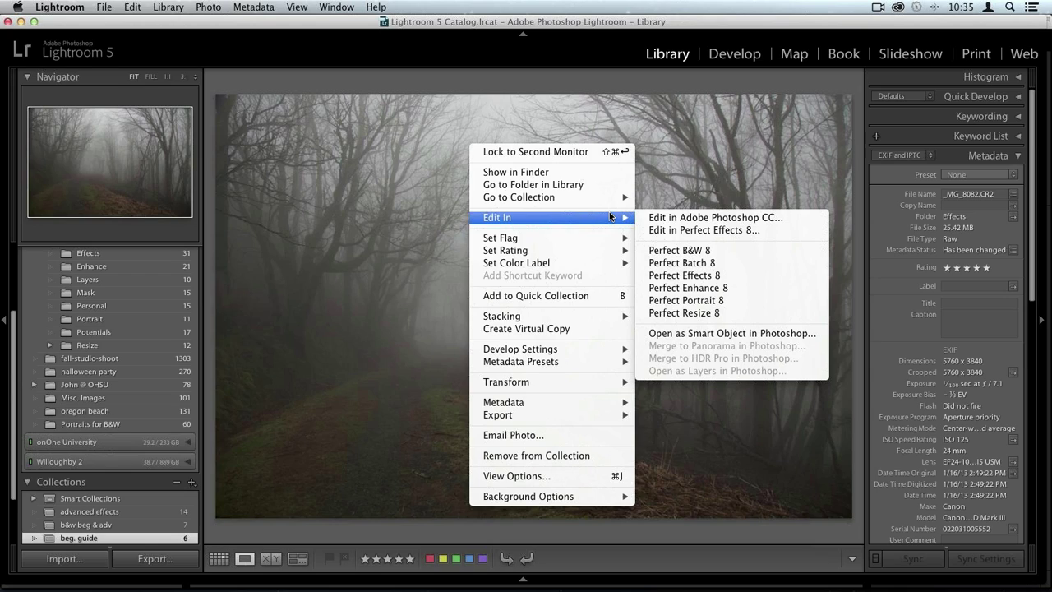
pyautogui.click(693, 276)
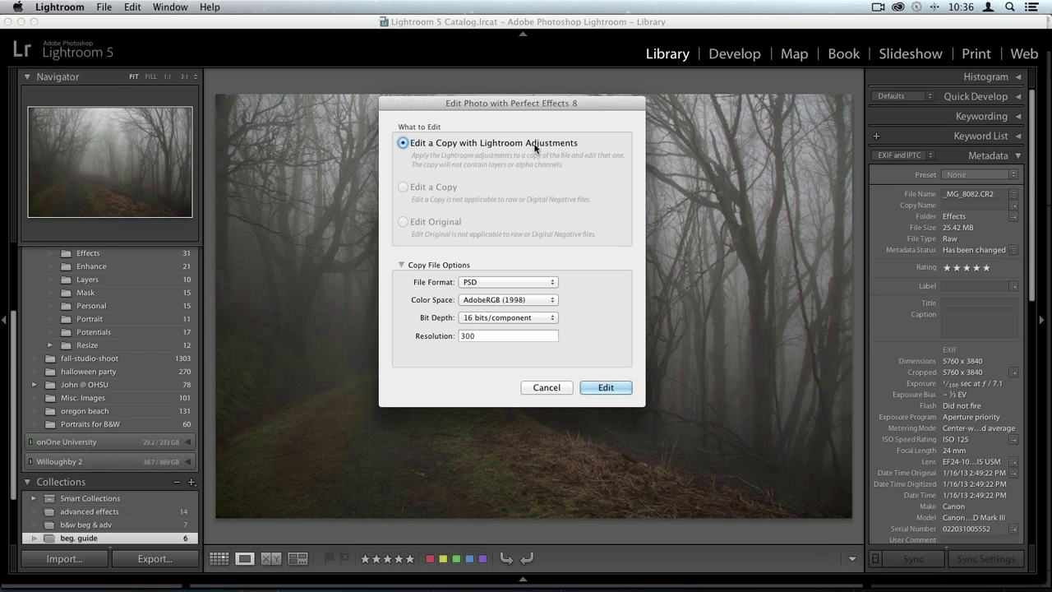
# - Set the copy's bit depth to 8 bits/component and its resolution to 240, and open it for editing
pyautogui.click(519, 319)
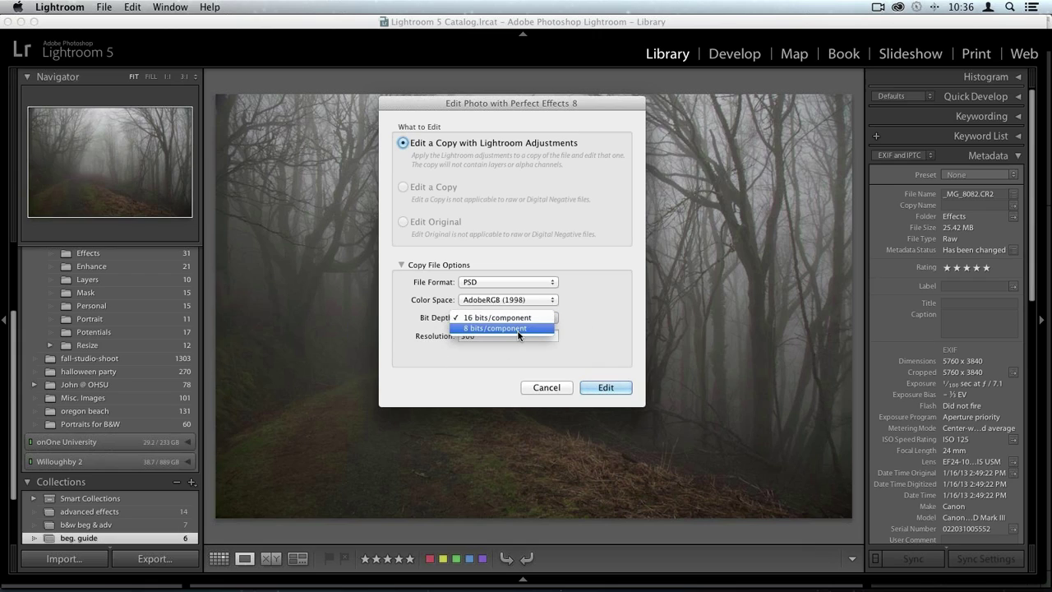
pyautogui.click(519, 329)
pyautogui.click(503, 335)
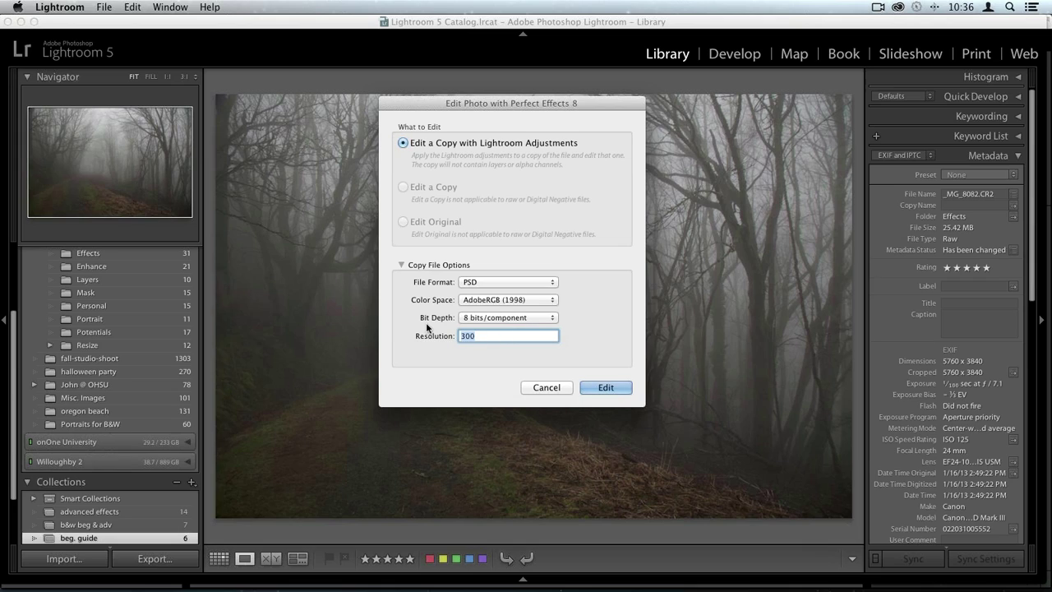
pyautogui.write('240')
pyautogui.click(617, 389)
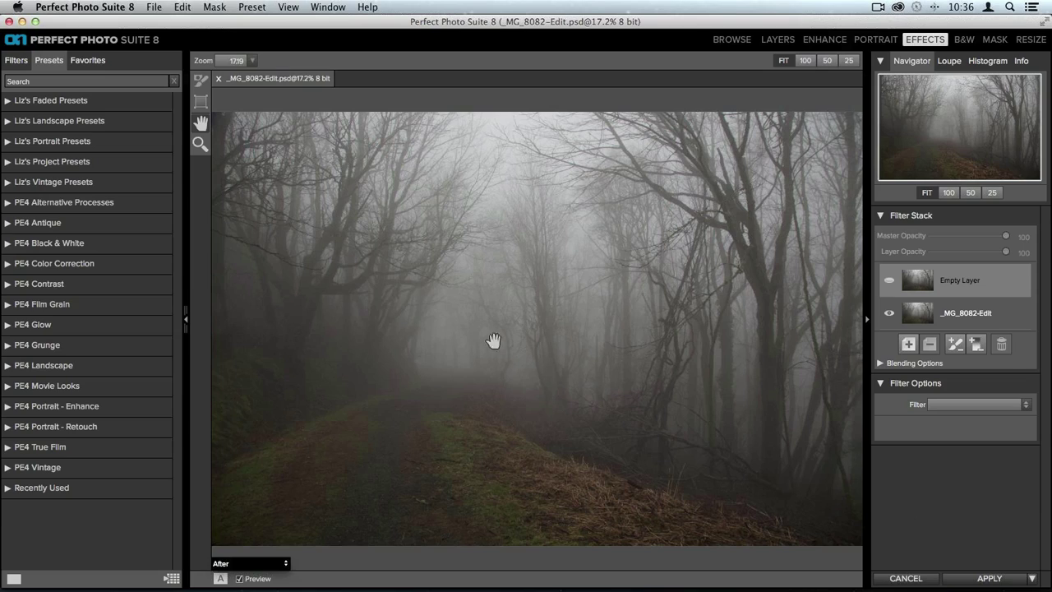
# - Look through the Dynamic Contrast filter presets and apply the Soft preset to the forest photo
pyautogui.click(16, 61)
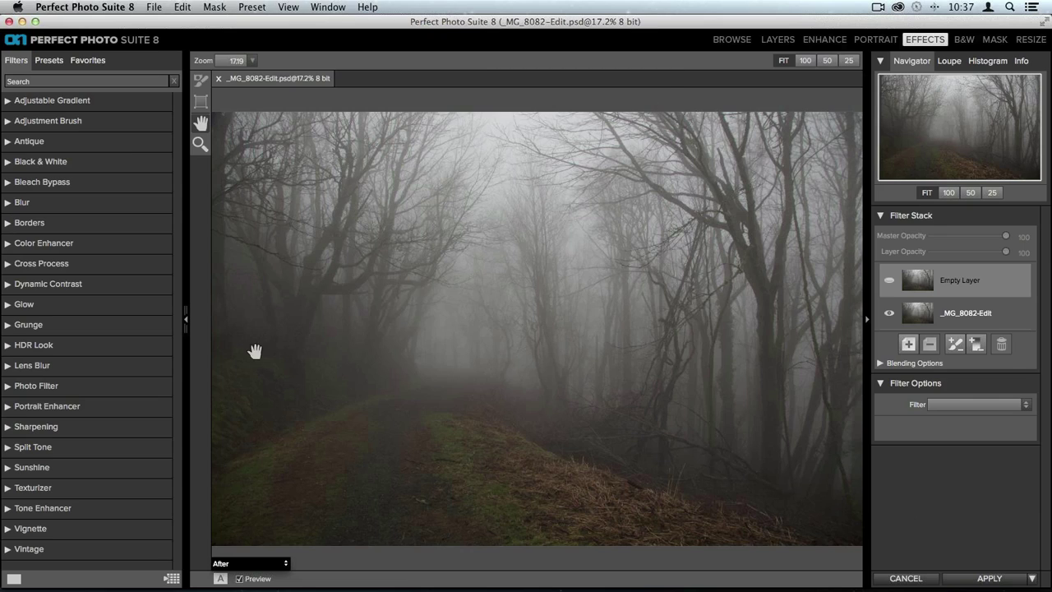
pyautogui.click(24, 283)
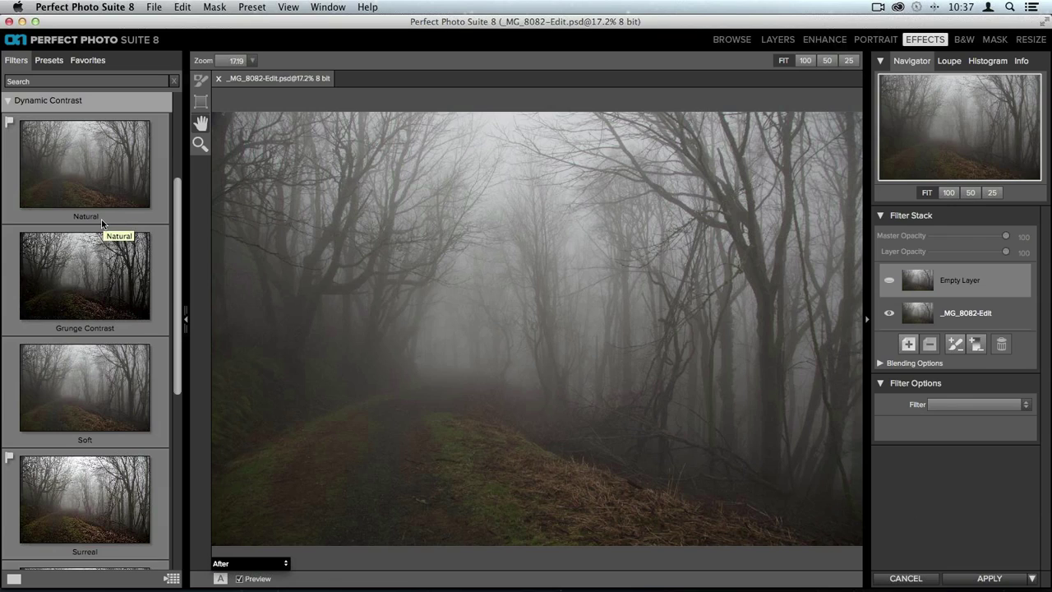
pyautogui.scroll(-5, 102, 222)
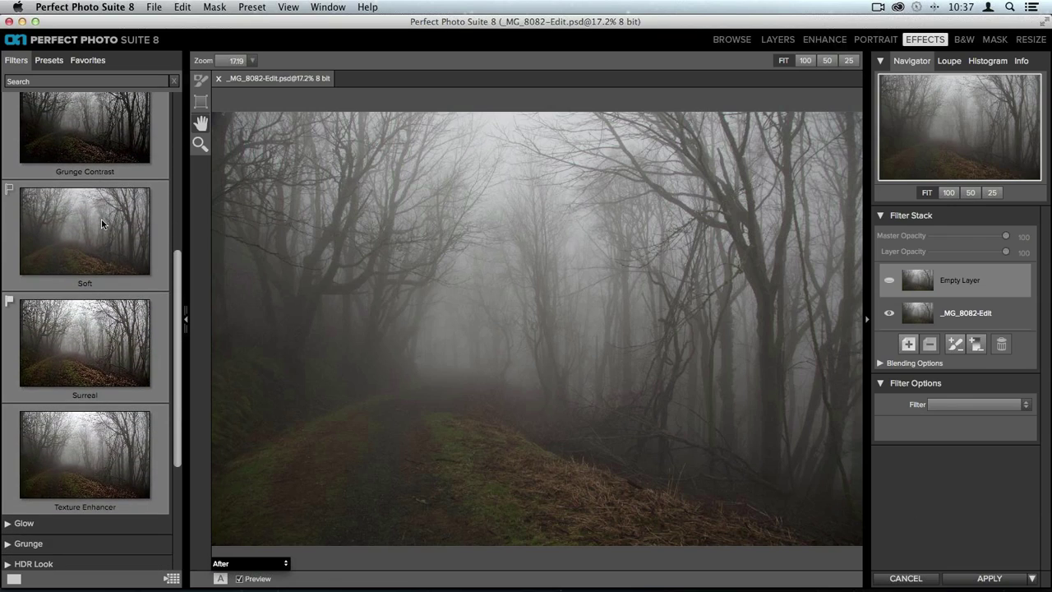
pyautogui.scroll(-2, 102, 222)
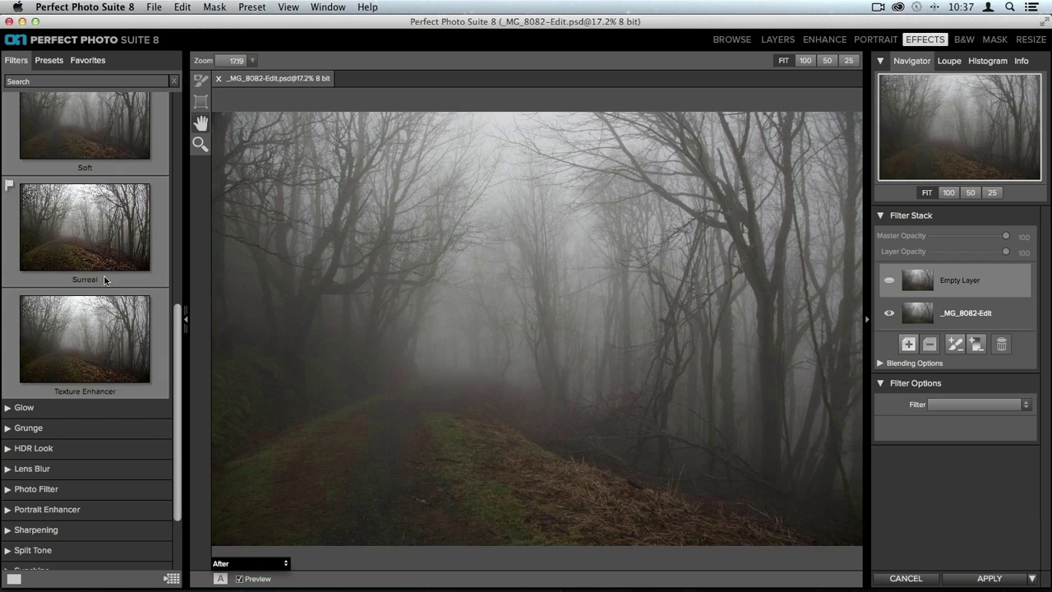
pyautogui.scroll(7, 104, 289)
pyautogui.scroll(2, 104, 294)
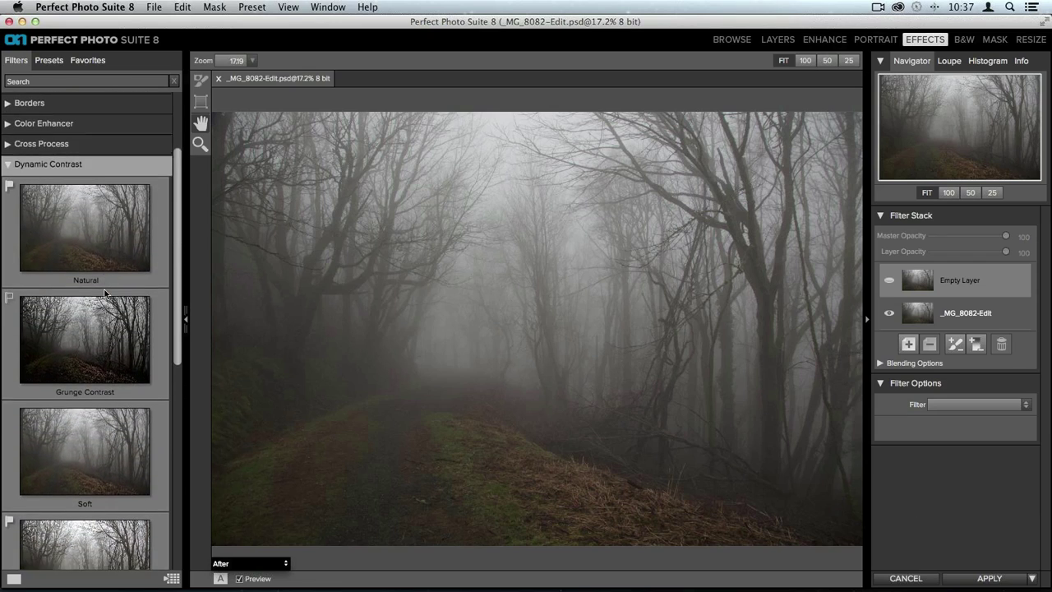
pyautogui.scroll(-6, 104, 293)
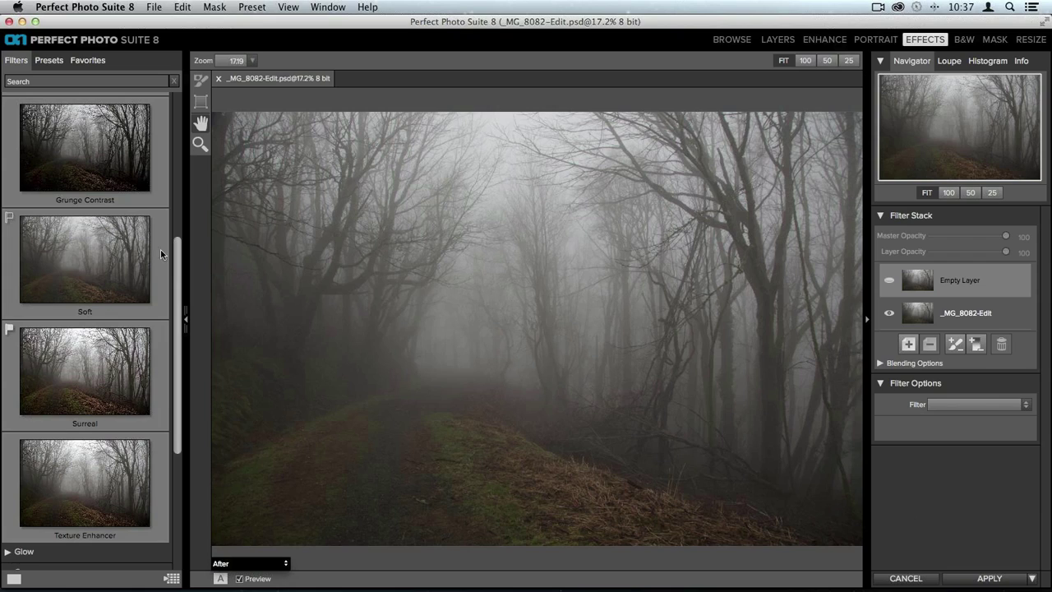
pyautogui.click(98, 272)
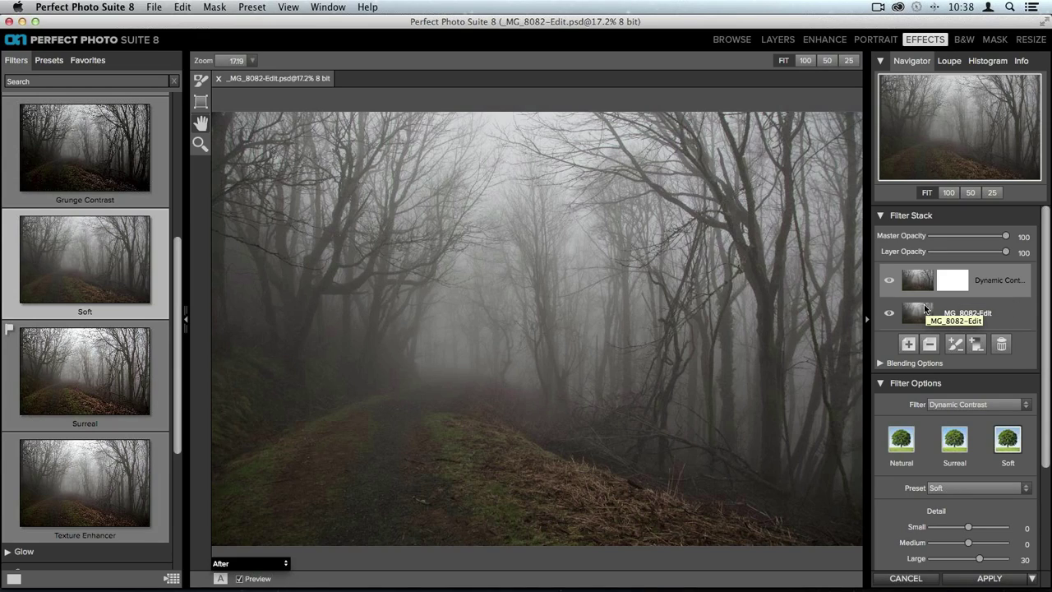
# - Set the filter's Large detail to 2, and auto-adjust its tones with Blacks reduced to 11
pyautogui.scroll(-4, 993, 290)
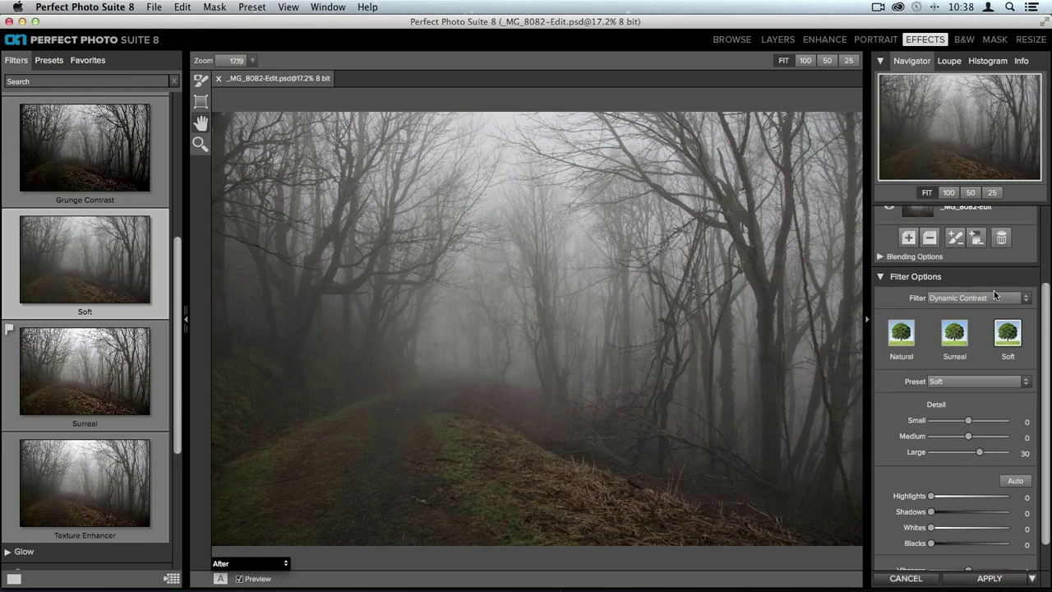
pyautogui.scroll(-1, 965, 244)
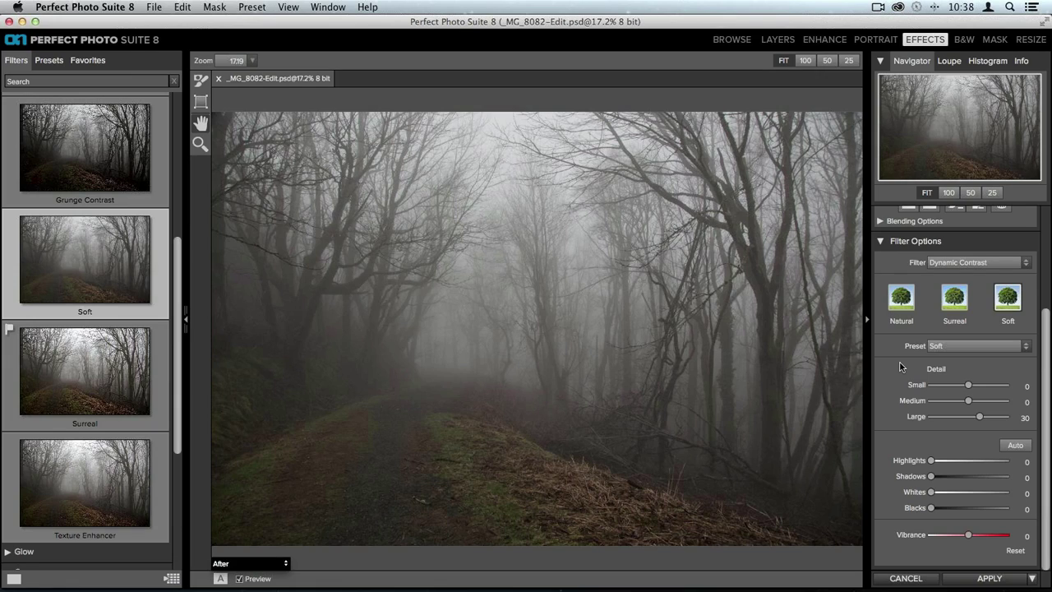
pyautogui.click(970, 418)
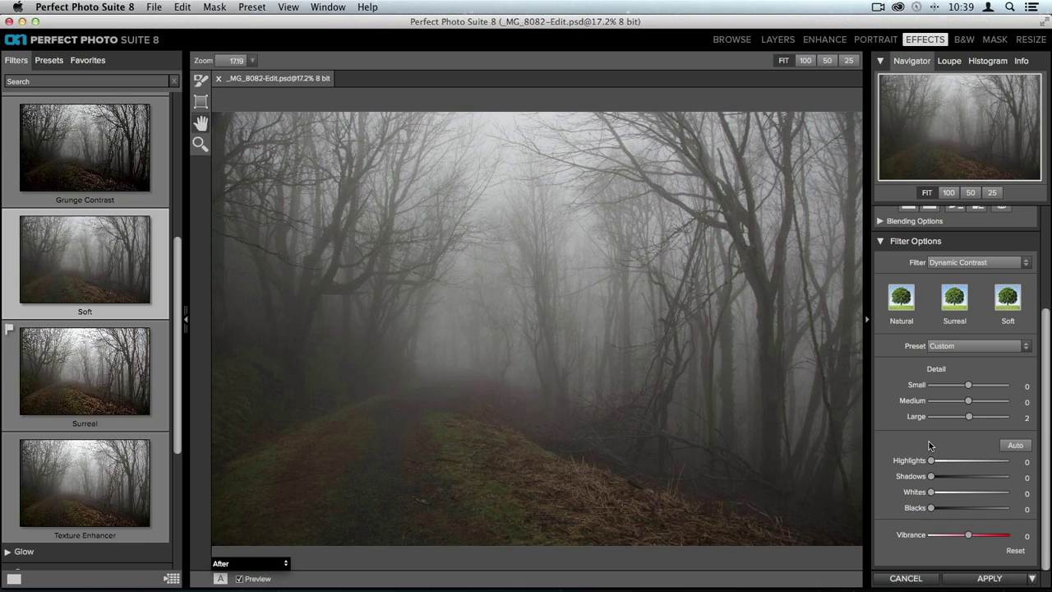
pyautogui.click(1012, 449)
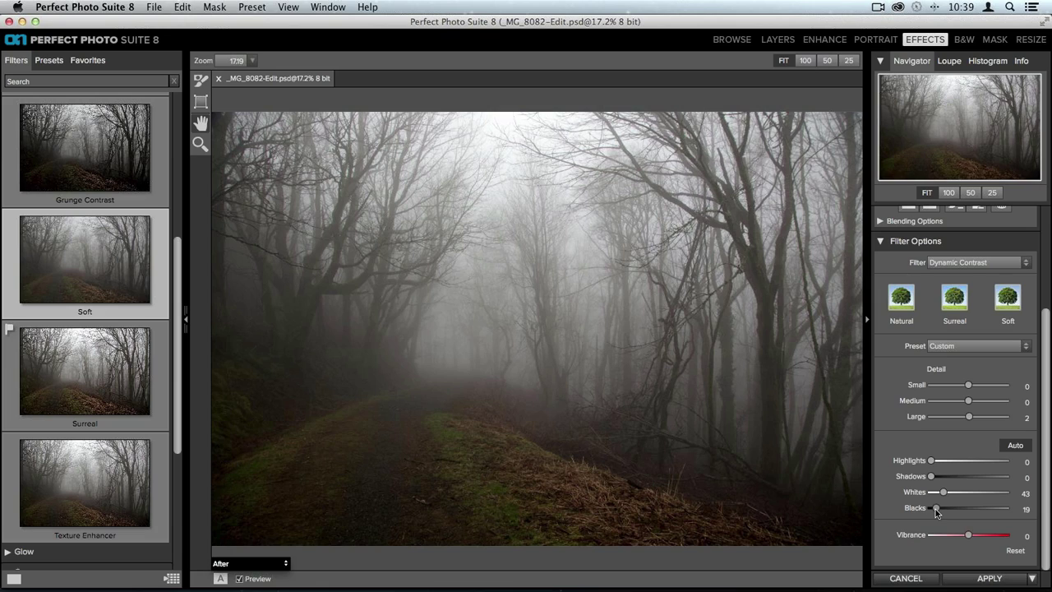
pyautogui.moveTo(935, 510); pyautogui.dragTo(933, 510)
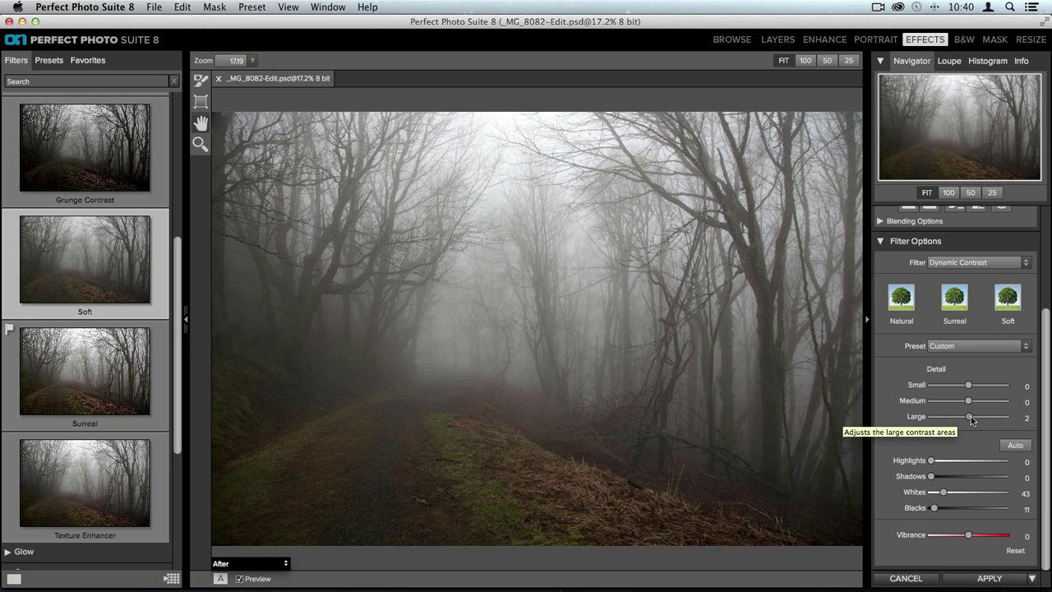
# - Set the Dynamic Contrast detail amounts to Large 39, Small 18 and Medium 35
pyautogui.moveTo(971, 417); pyautogui.dragTo(982, 419)
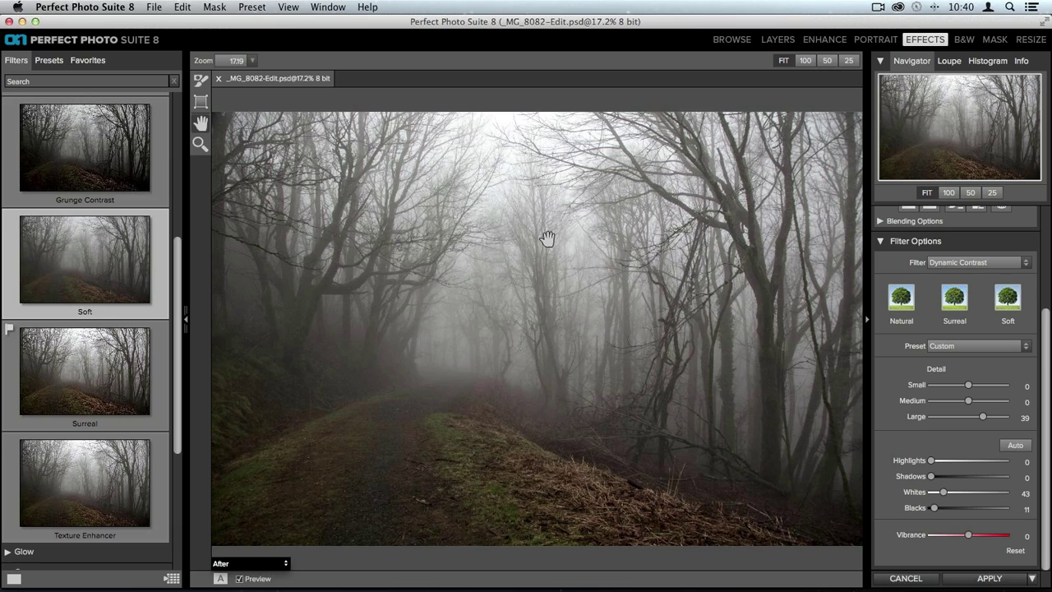
pyautogui.moveTo(968, 386); pyautogui.dragTo(976, 389)
pyautogui.moveTo(975, 384); pyautogui.dragTo(985, 391)
pyautogui.moveTo(983, 384); pyautogui.dragTo(974, 386)
pyautogui.moveTo(970, 405); pyautogui.dragTo(980, 404)
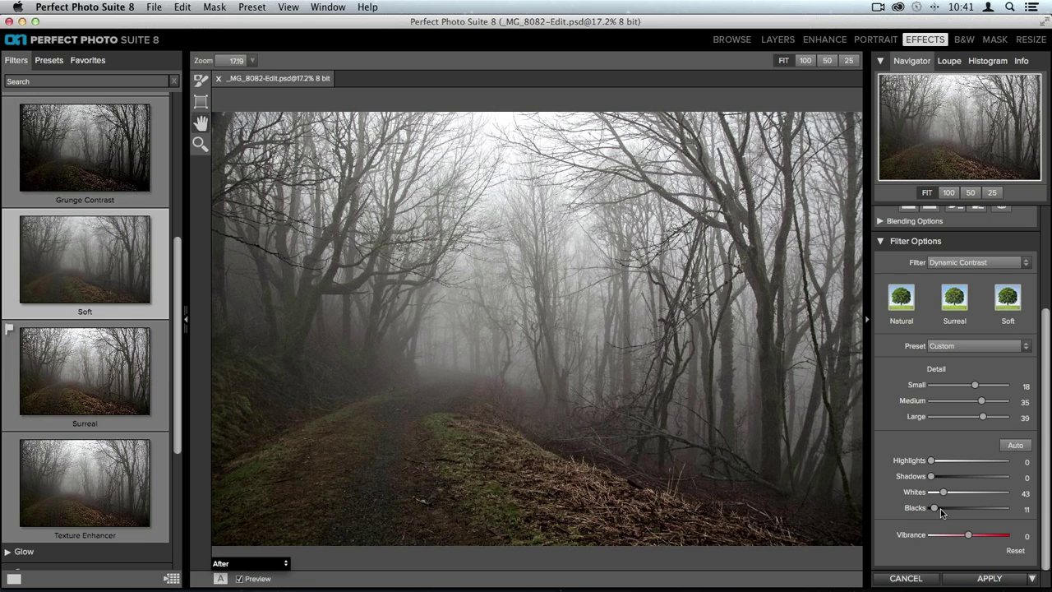
# - Set the filter's Blacks to 18, and raise Vibrance moderately, to somewhat below 42
pyautogui.moveTo(935, 508); pyautogui.dragTo(936, 509)
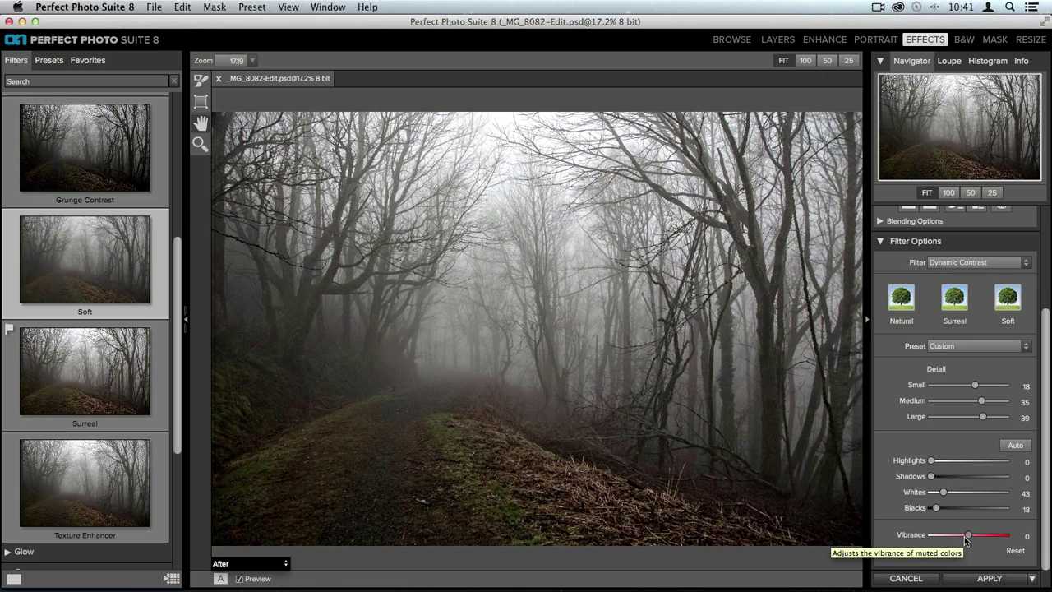
pyautogui.moveTo(967, 539); pyautogui.dragTo(983, 542)
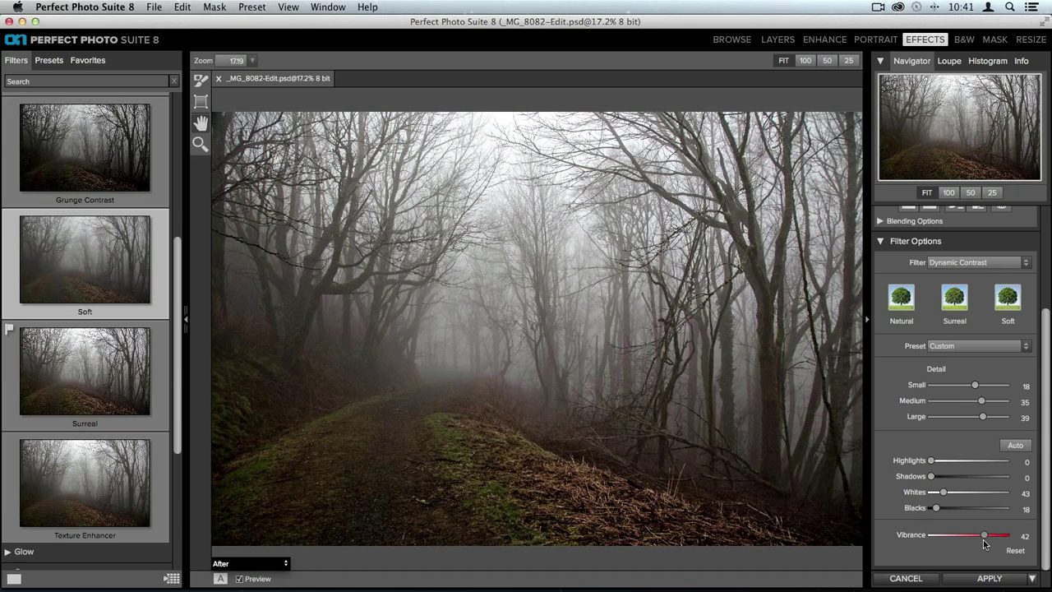
pyautogui.moveTo(983, 539); pyautogui.dragTo(977, 540)
# - Compare the forest photo before and after the Dynamic Contrast filter by switching the preview off and on
pyautogui.scroll(5, 955, 464)
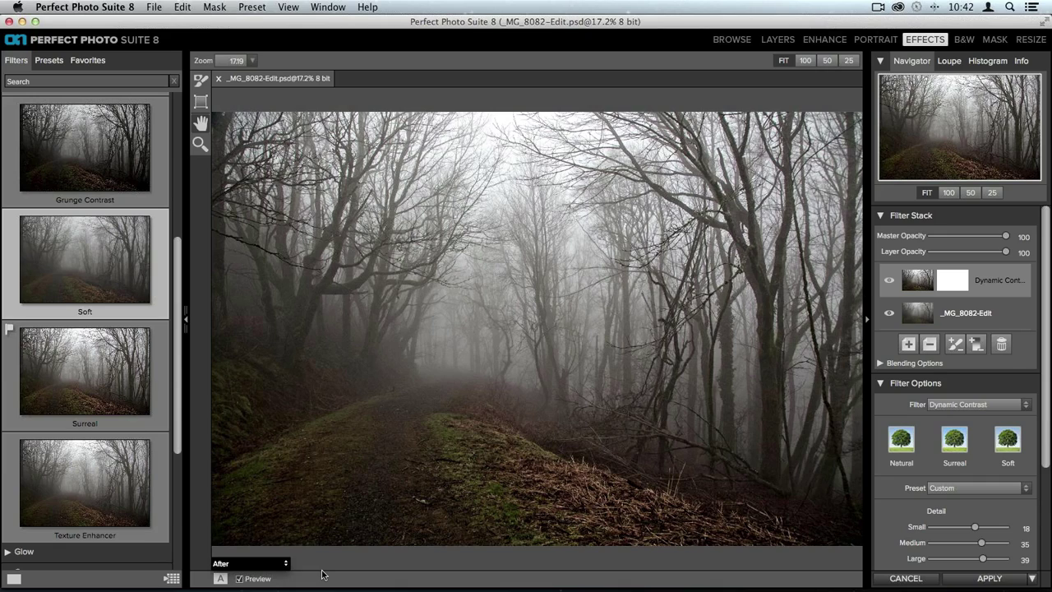
pyautogui.press('super+p')
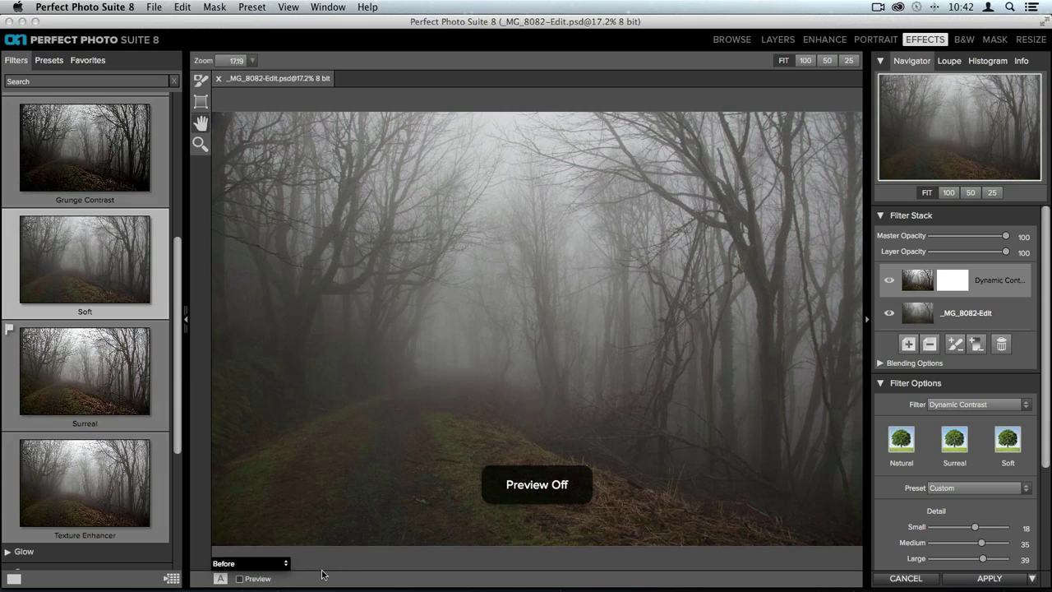
pyautogui.press('super+p')
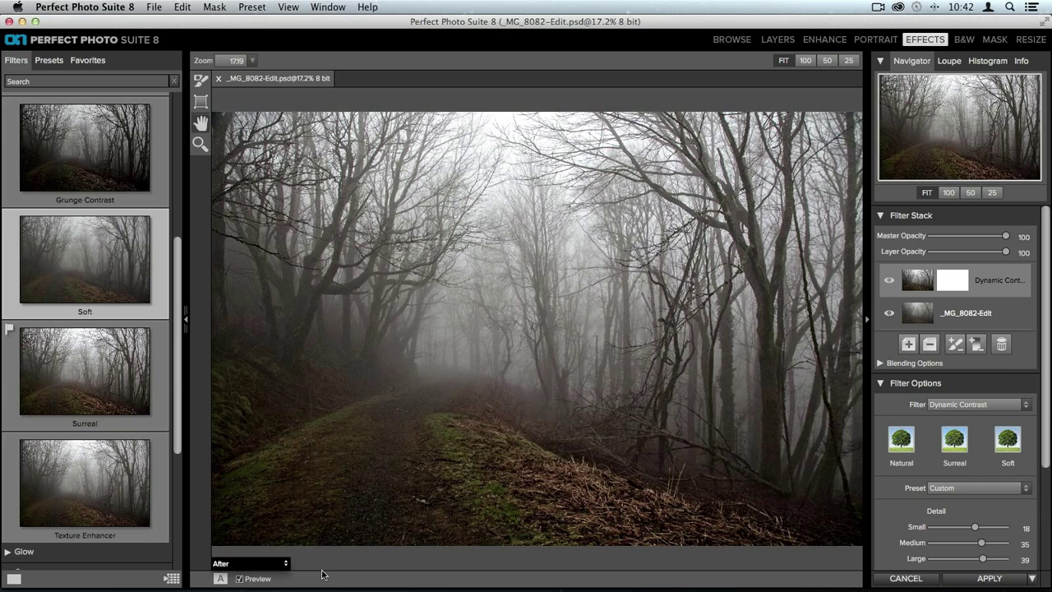
# - Recheck the forest photo with the preview off and on several times, and apply the Dynamic Contrast effect
pyautogui.press('super+p')
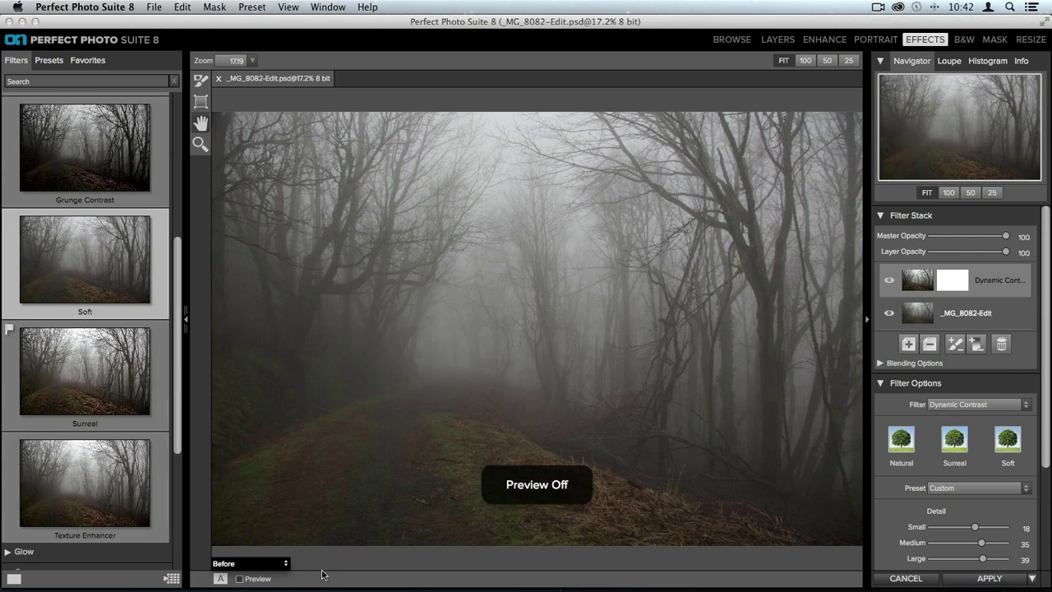
pyautogui.press('super+p')
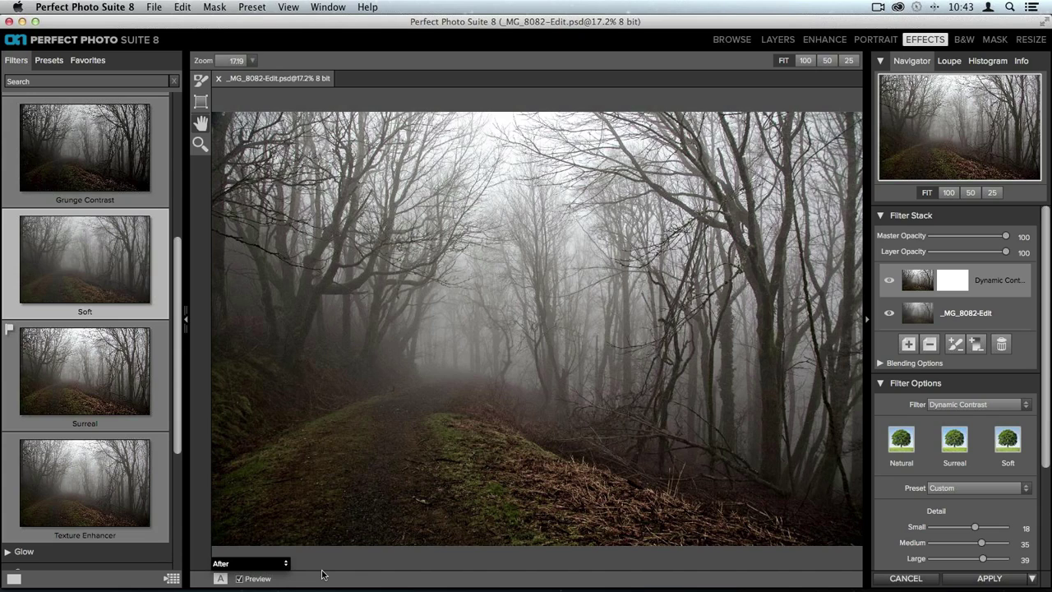
pyautogui.press('super+p')
pyautogui.press('super+p')
pyautogui.press('super+p')
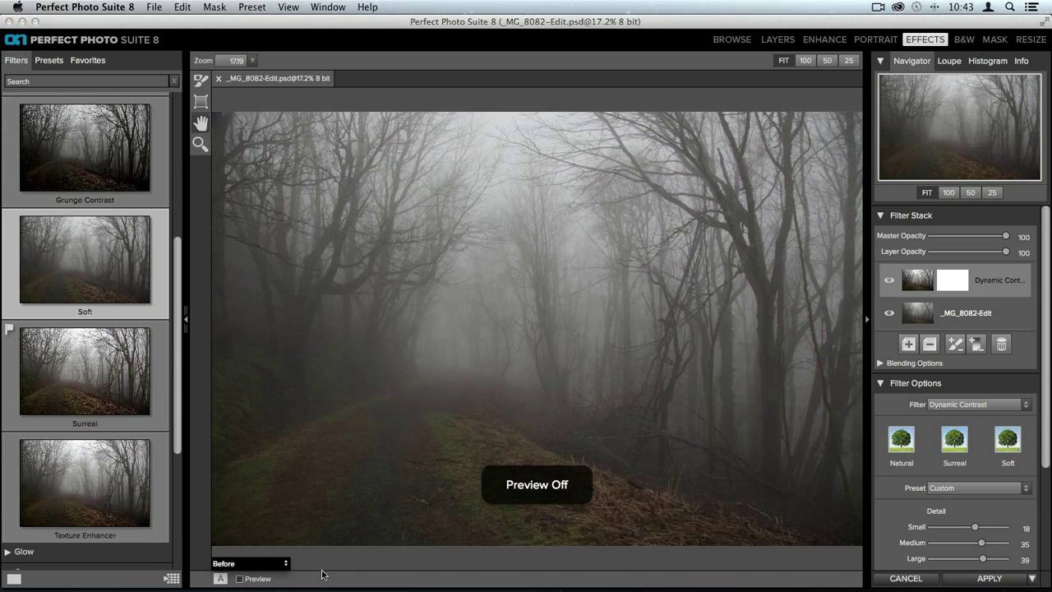
pyautogui.press('super+p')
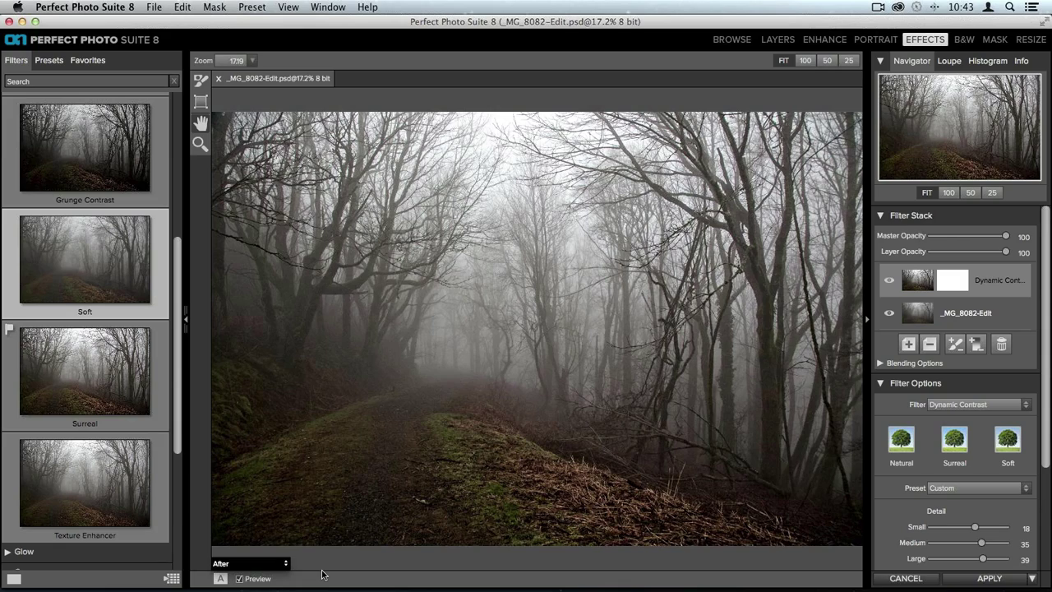
pyautogui.click(990, 578)
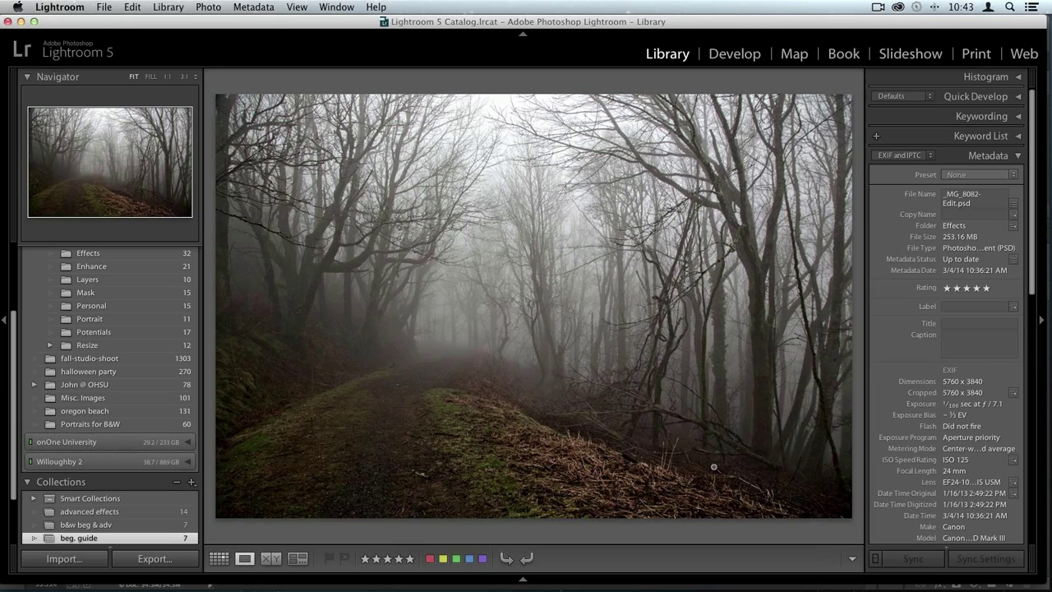
# - Compare the original _MG_8082.CR2 with the edited _MG_8082-Edit.psd full size in the Lightroom library, and return to the thumbnail grid
pyautogui.press('g')
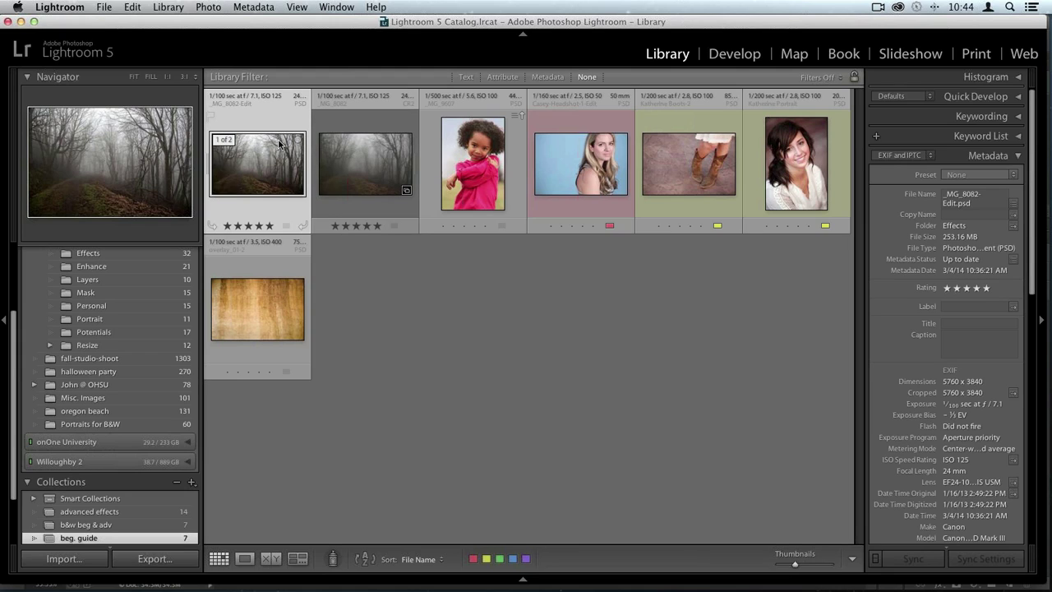
pyautogui.doubleClick(366, 161)
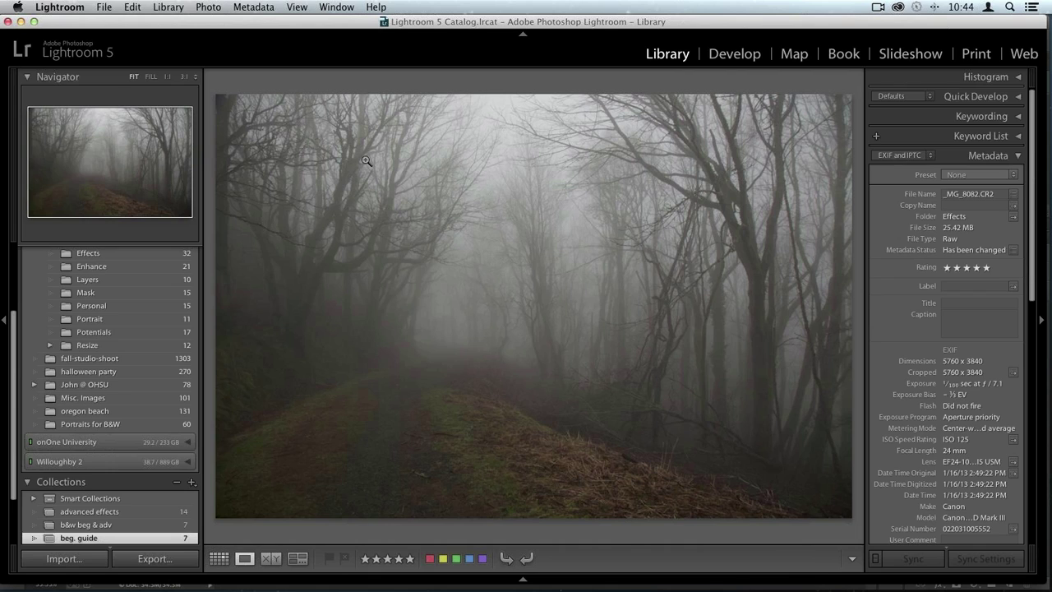
pyautogui.press('Right')
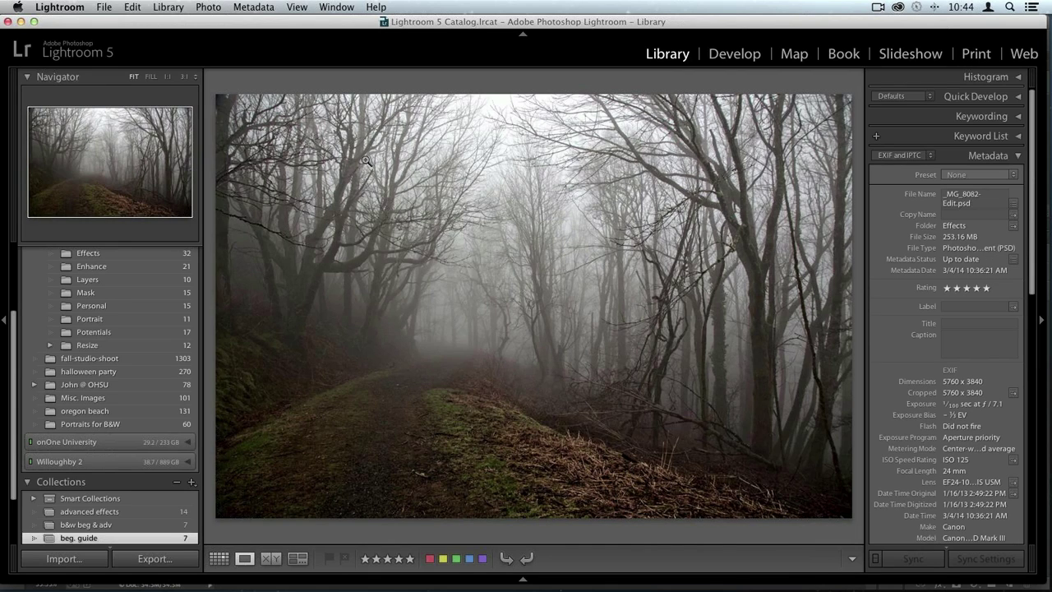
pyautogui.press('Left')
pyautogui.press('Right')
pyautogui.press('Left')
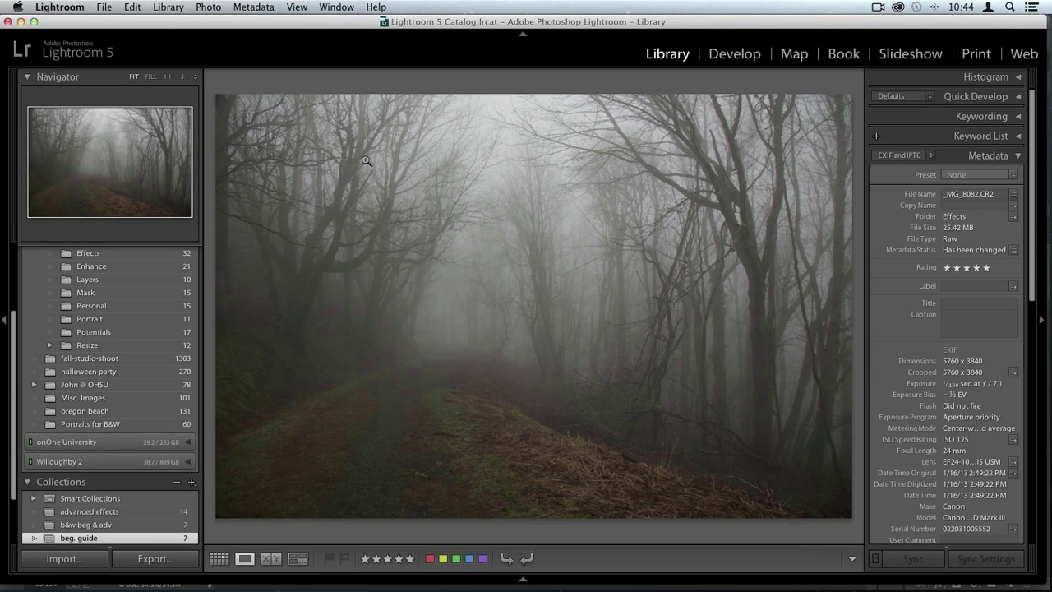
pyautogui.press('g')
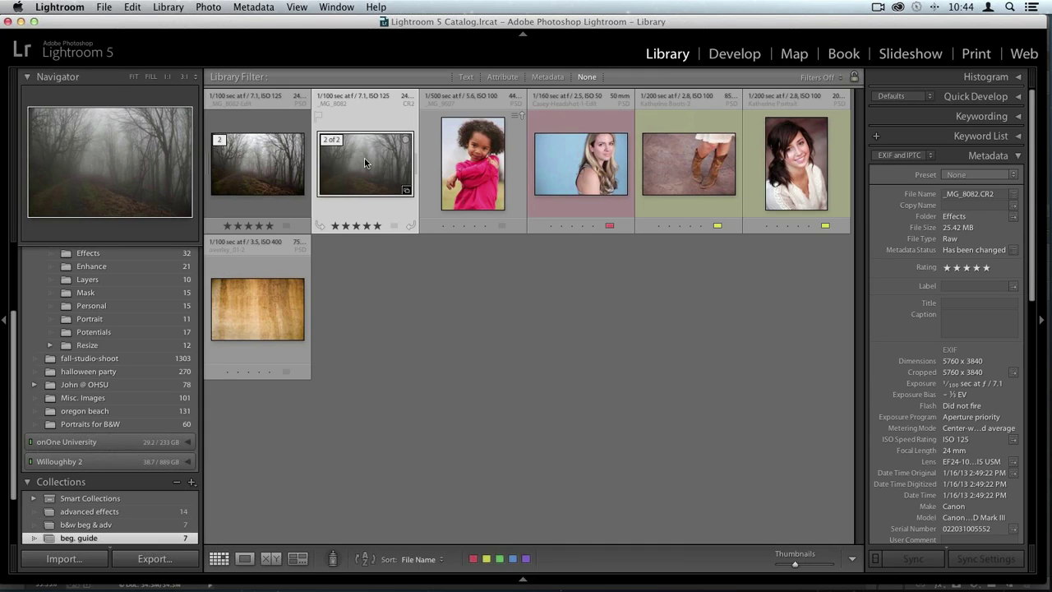
# - Switch to Photoshop and show the onOne extension beside the portrait
pyautogui.moveTo(553, 575)
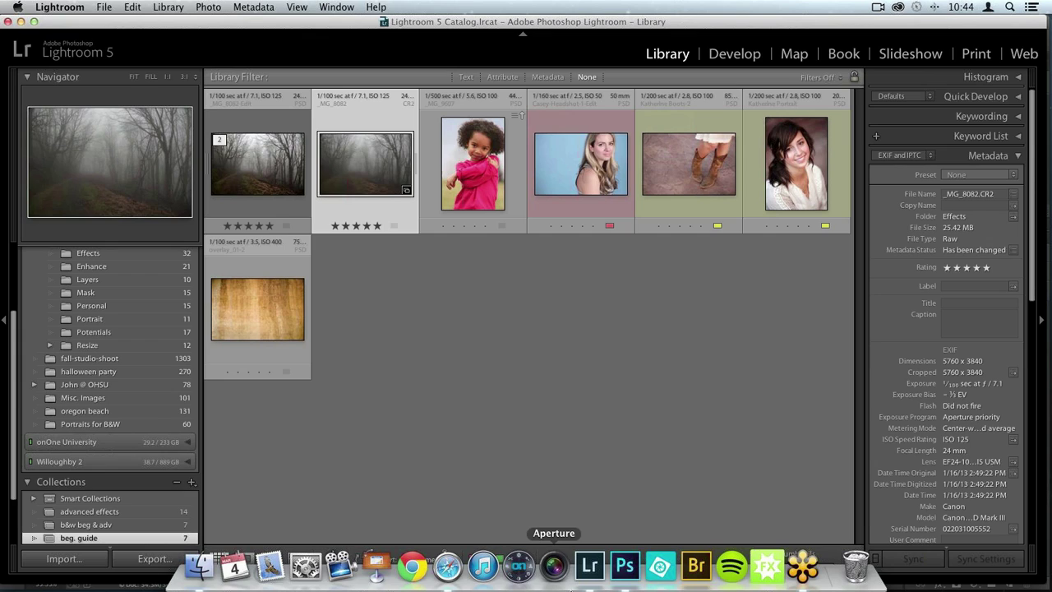
pyautogui.click(626, 565)
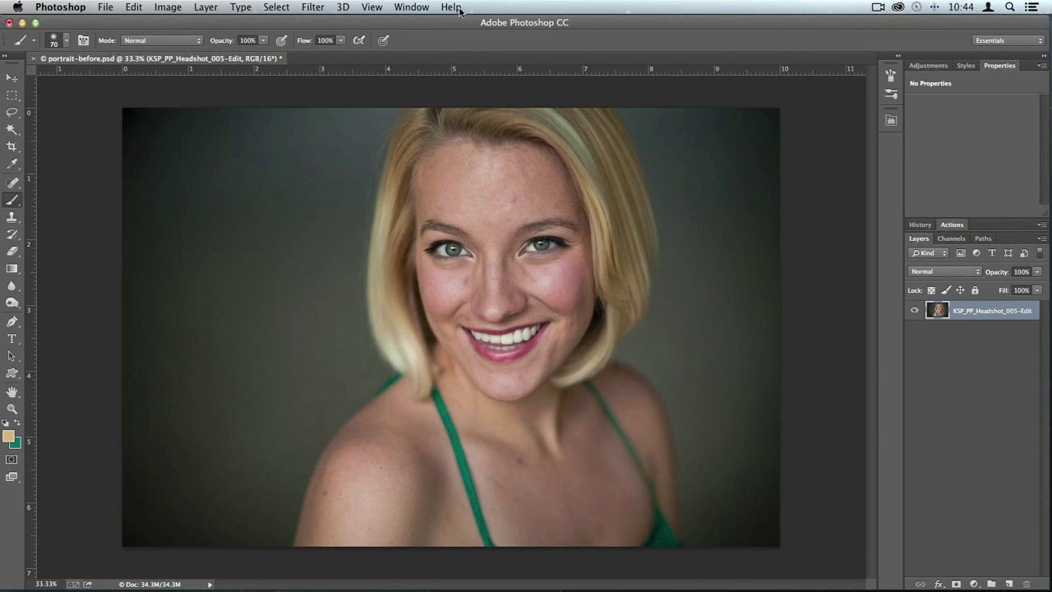
pyautogui.click(422, 7)
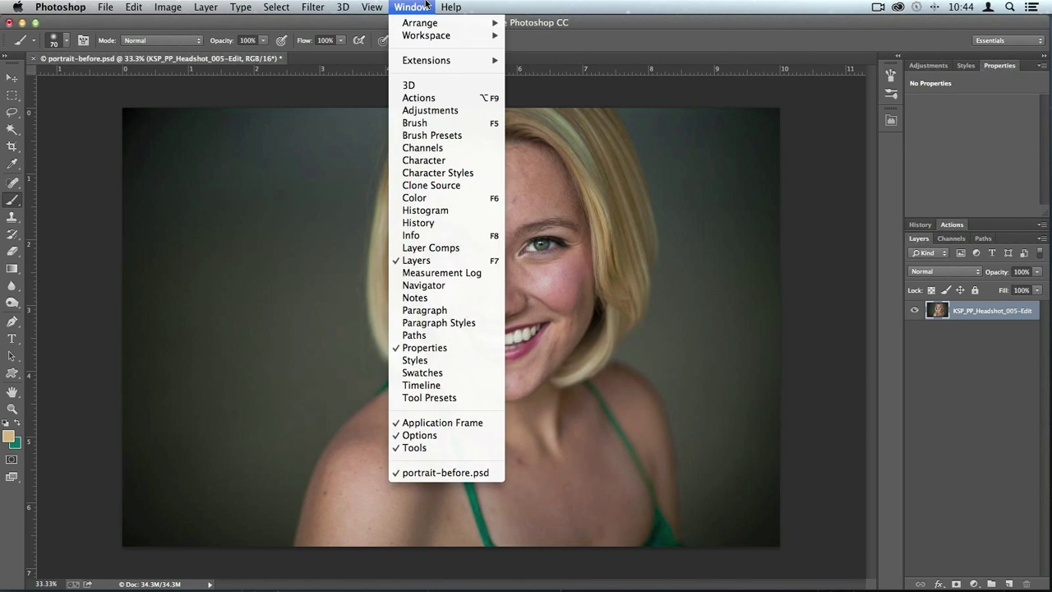
pyautogui.moveTo(438, 59)
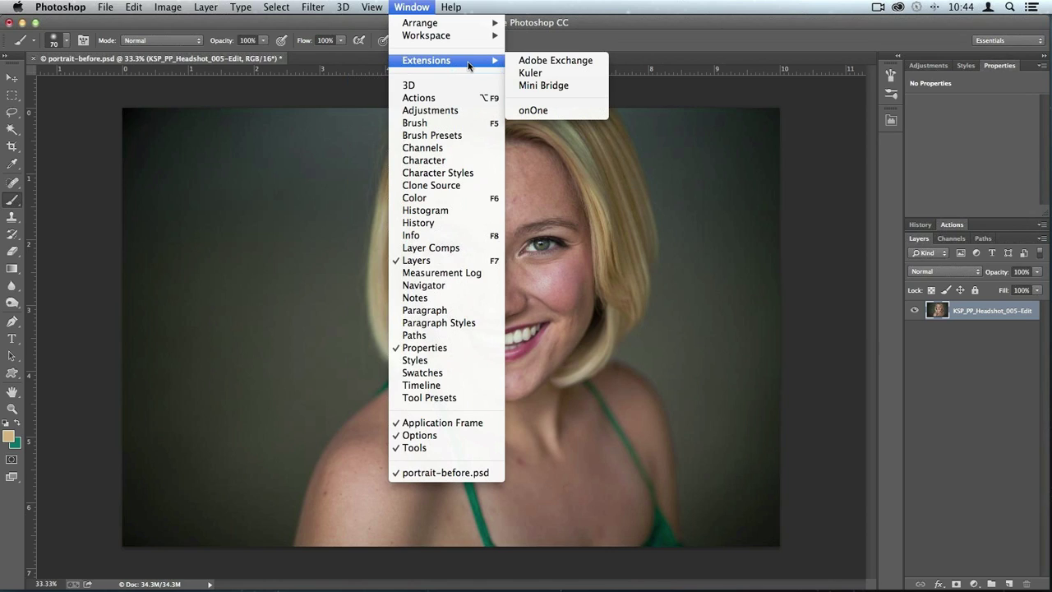
pyautogui.click(559, 112)
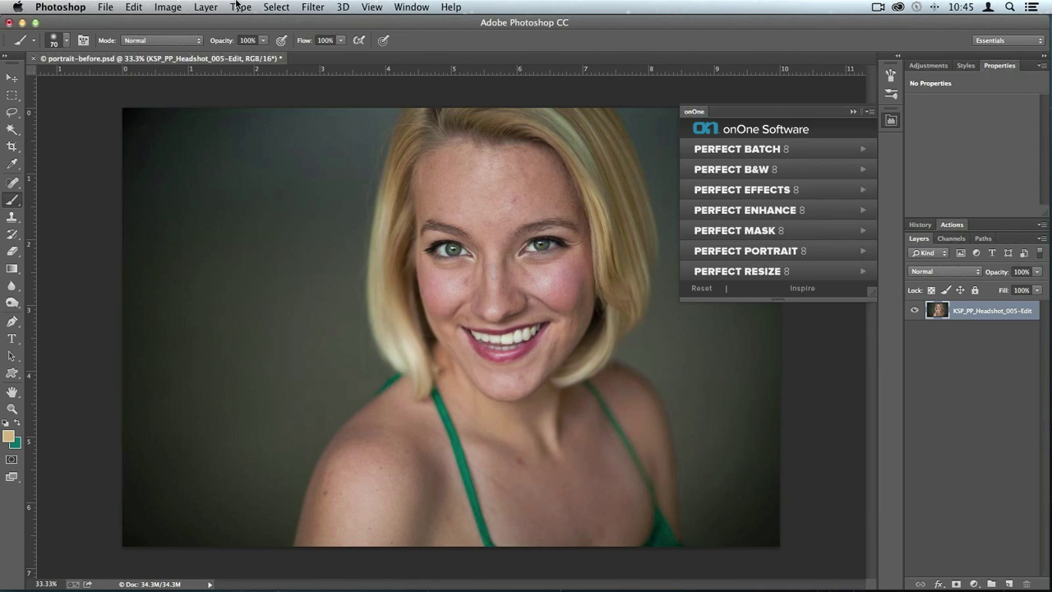
# - Examine the Perfect plug-ins listed among Photoshop's automation commands, collapsing the onOne extension in between
pyautogui.click(103, 7)
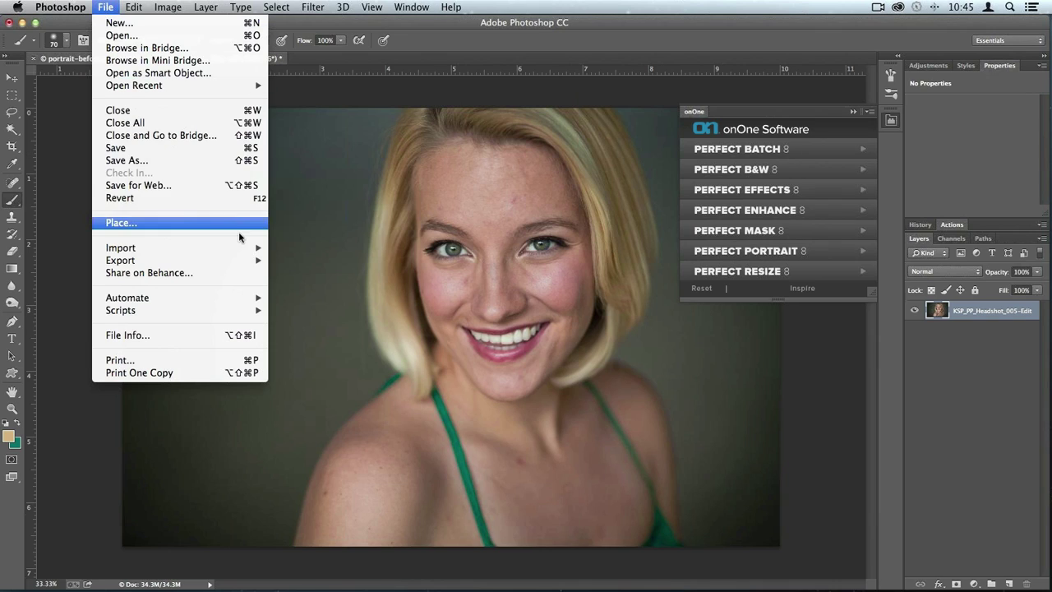
pyautogui.moveTo(232, 299)
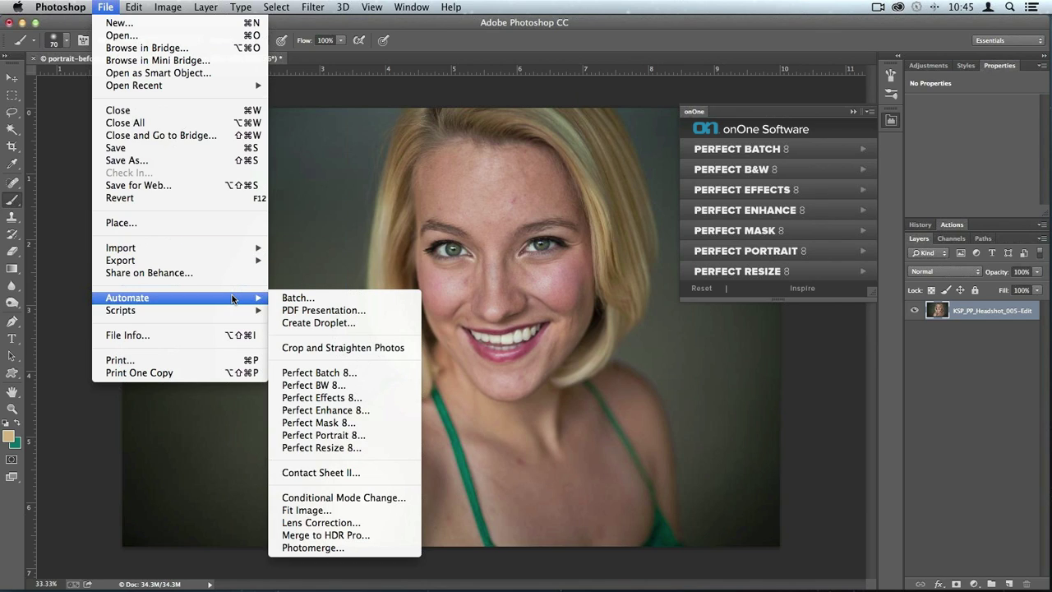
pyautogui.click(109, 7)
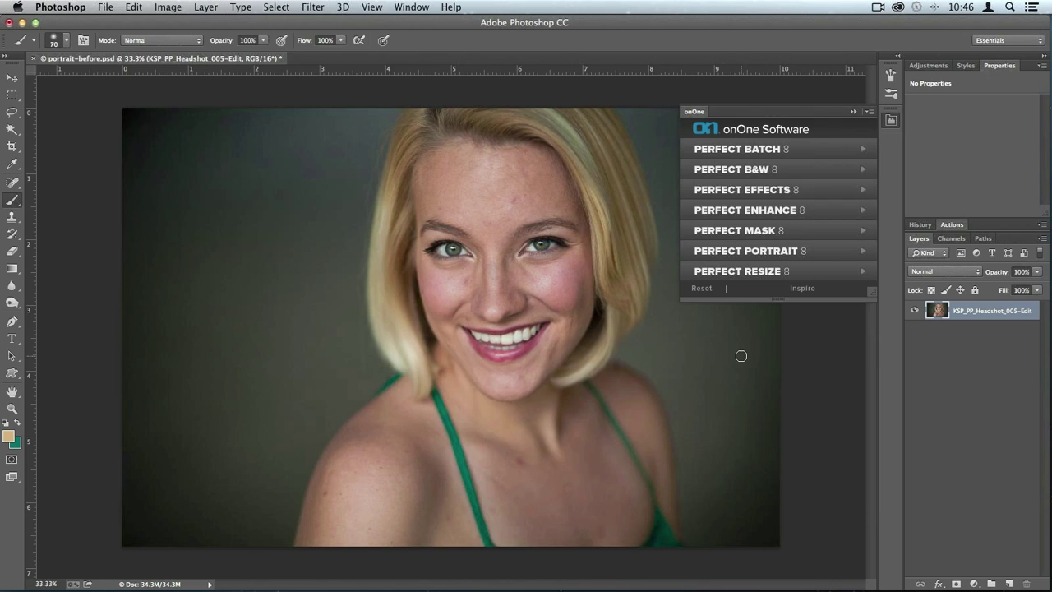
pyautogui.click(893, 121)
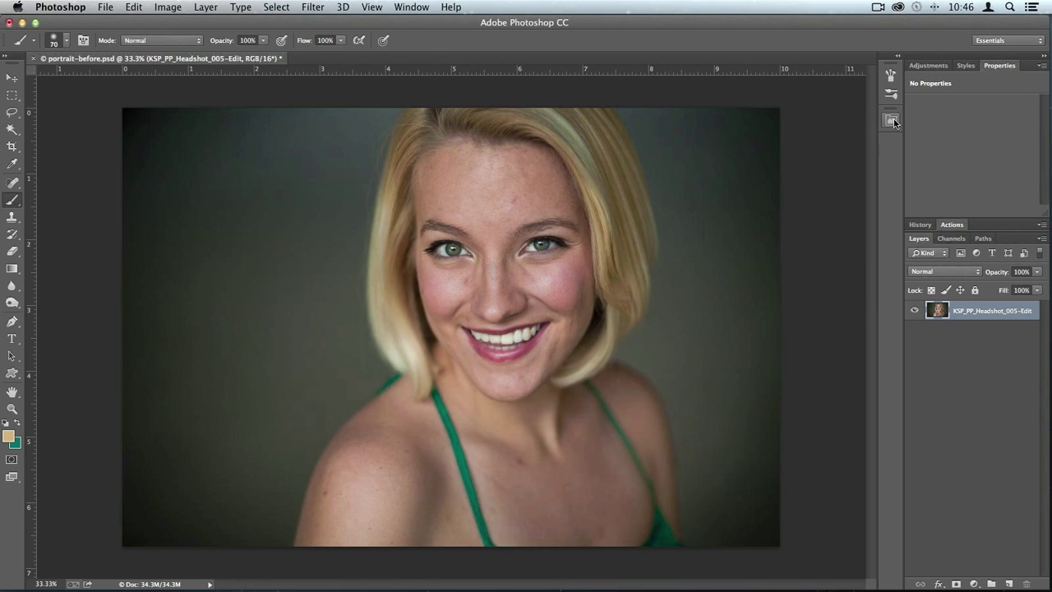
pyautogui.click(105, 7)
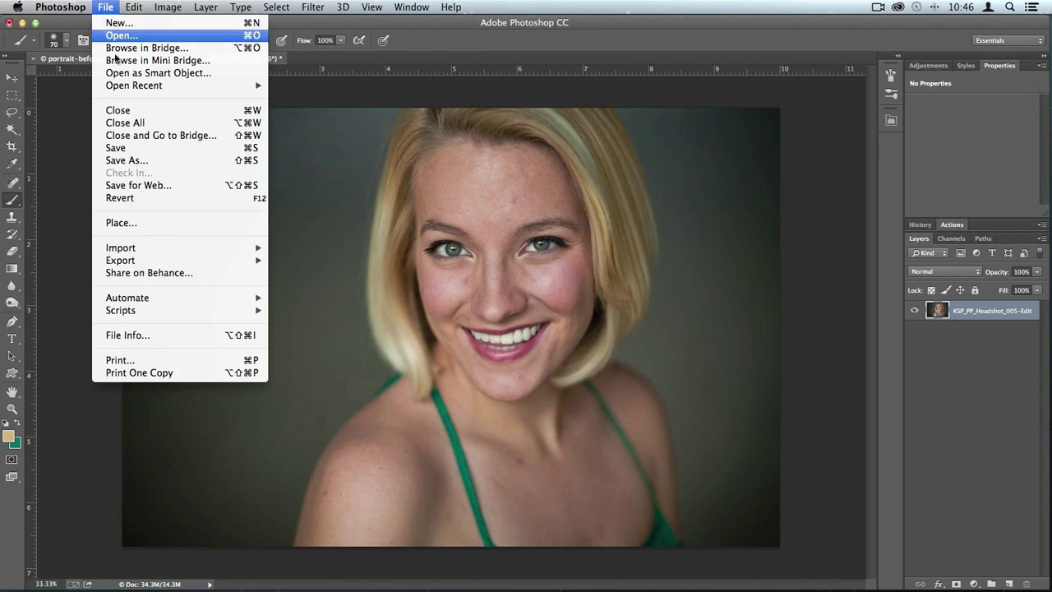
pyautogui.moveTo(223, 299)
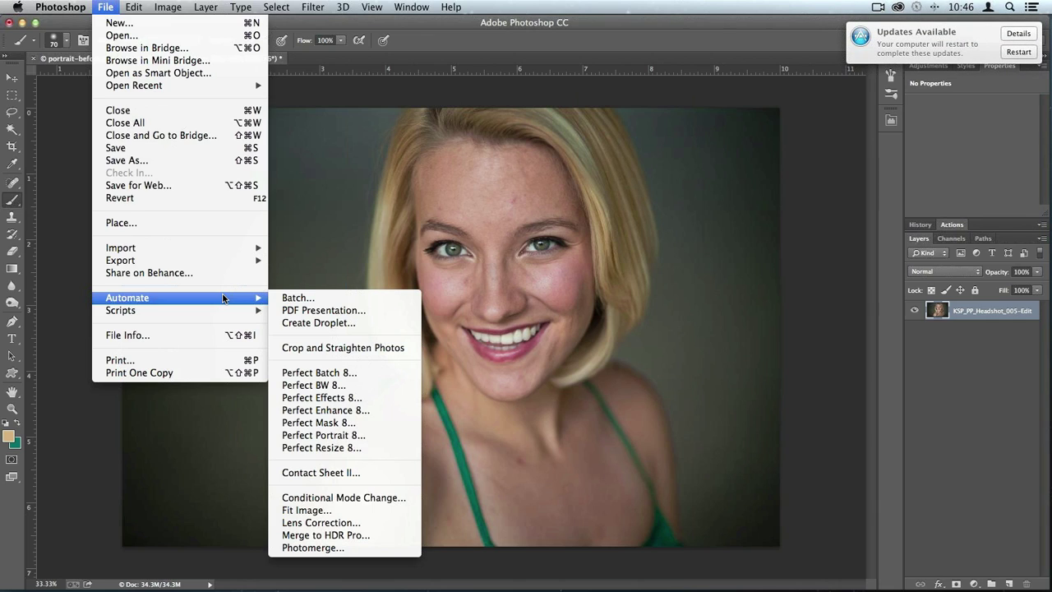
pyautogui.click(534, 204)
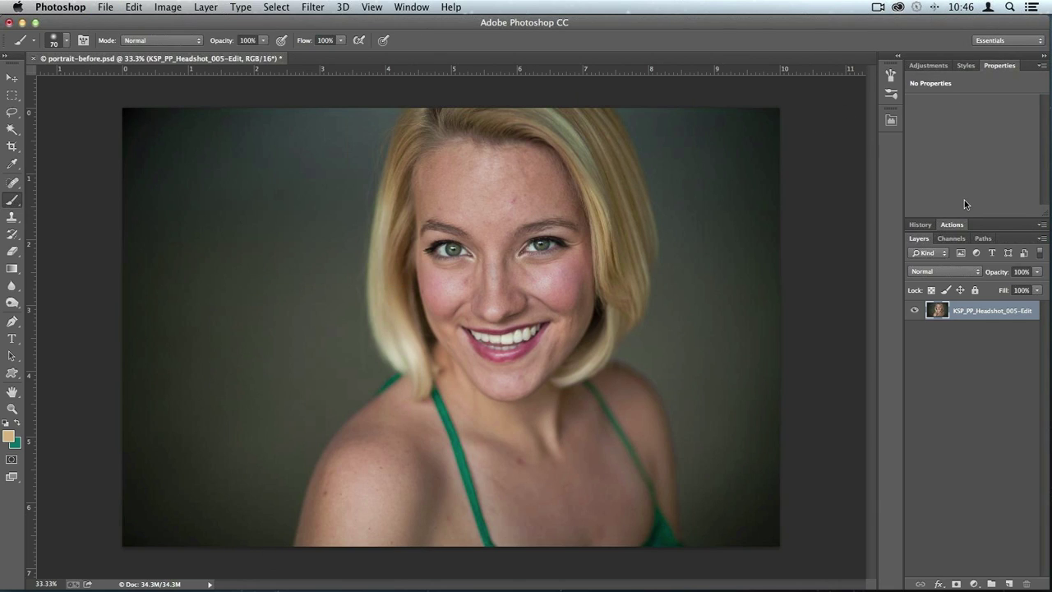
# - Open the portrait-before.psd photo in Perfect Portrait 8 through the onOne extension
pyautogui.click(889, 121)
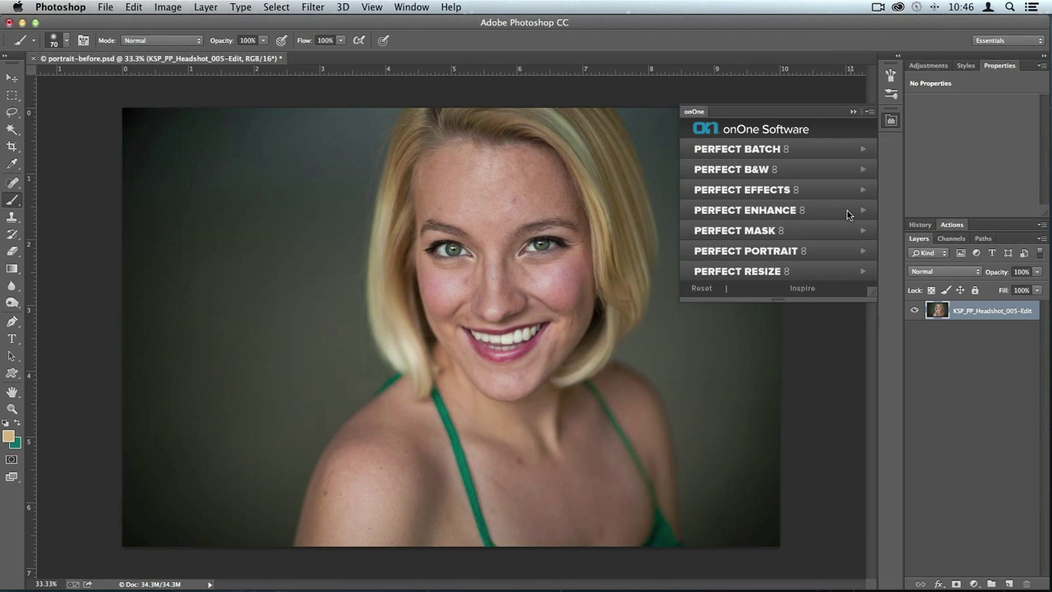
pyautogui.click(802, 254)
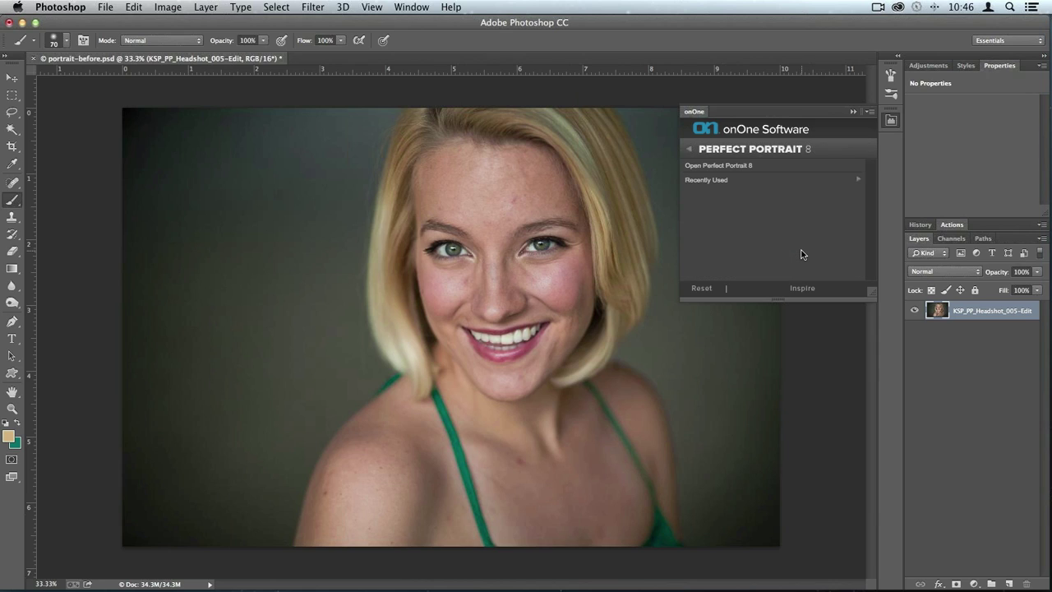
pyautogui.click(720, 166)
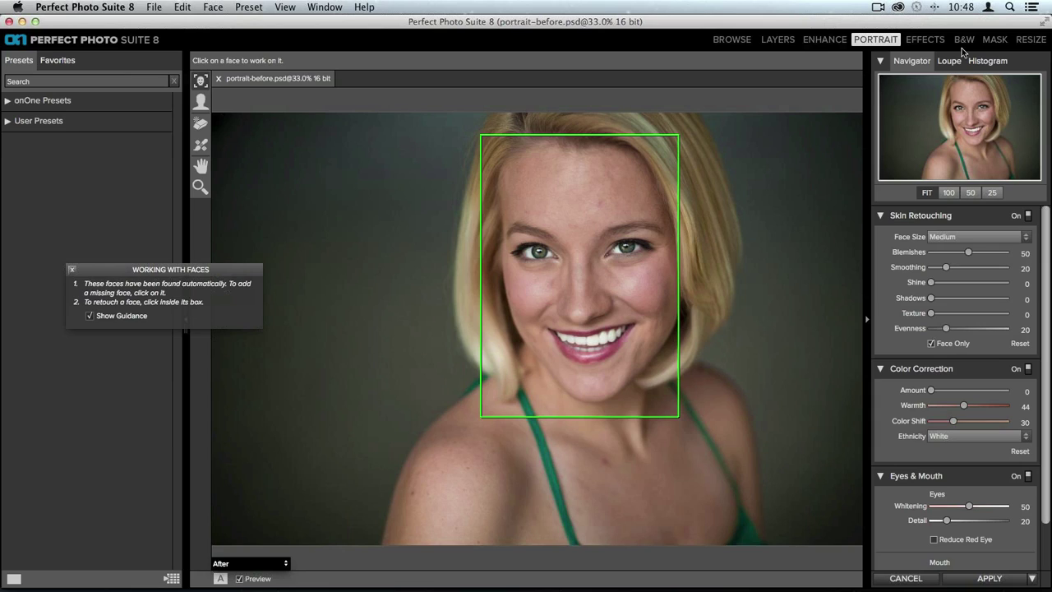
# - Select the face, fit its mouth outline to both lip corners and the lower lip's inner edge, and hide the control points
pyautogui.click(634, 198)
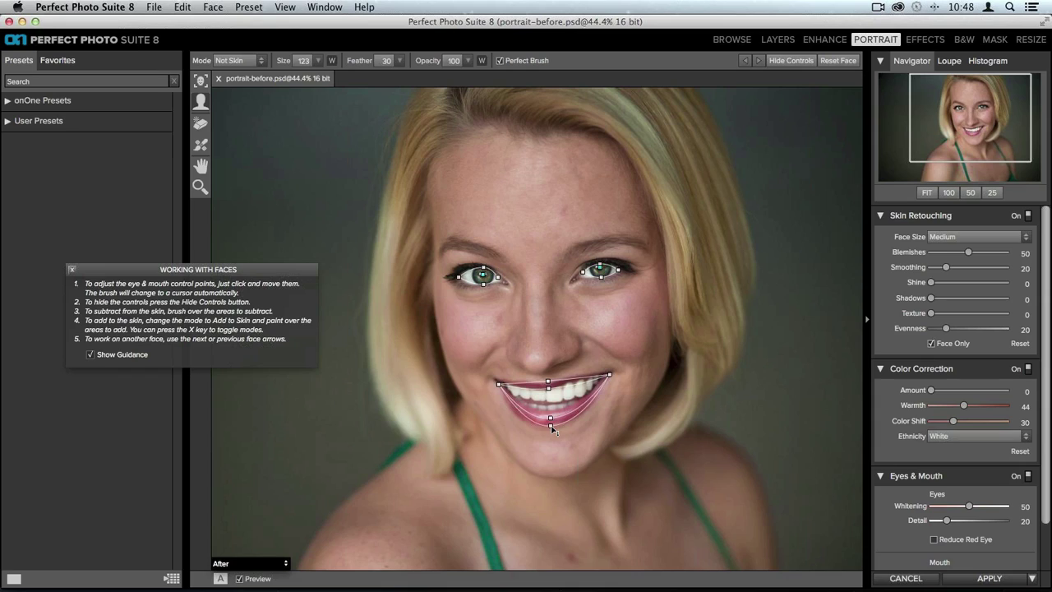
pyautogui.moveTo(499, 383); pyautogui.dragTo(493, 379)
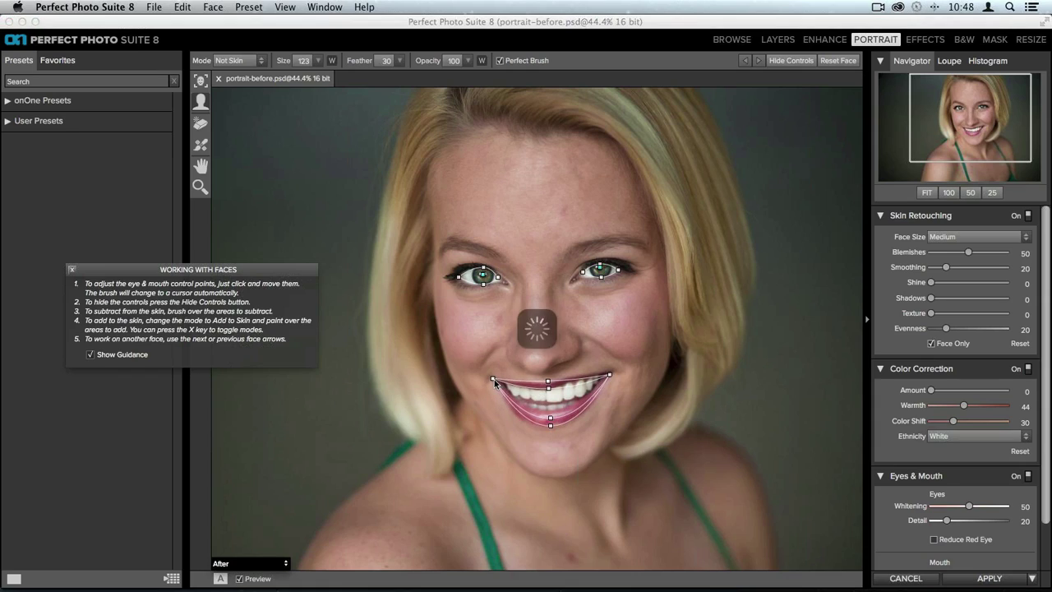
pyautogui.moveTo(610, 375); pyautogui.dragTo(612, 373)
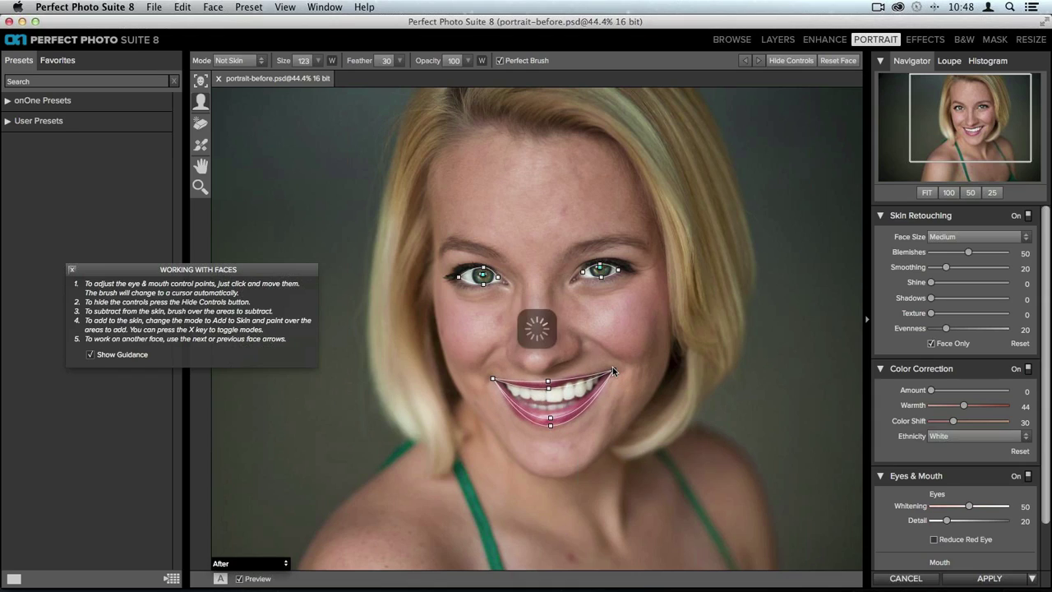
pyautogui.moveTo(551, 416); pyautogui.dragTo(551, 408)
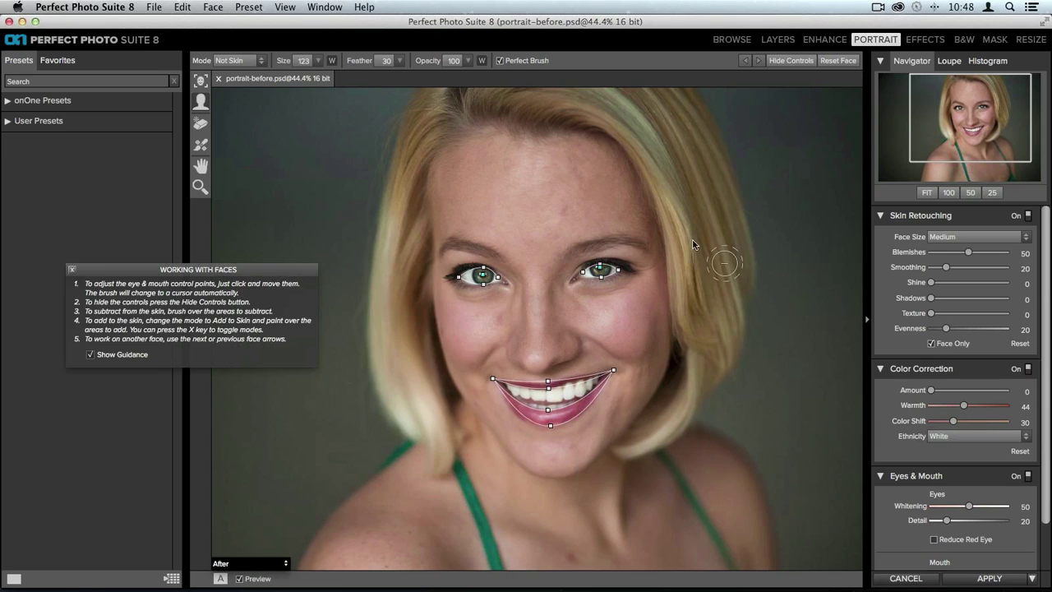
pyautogui.click(796, 64)
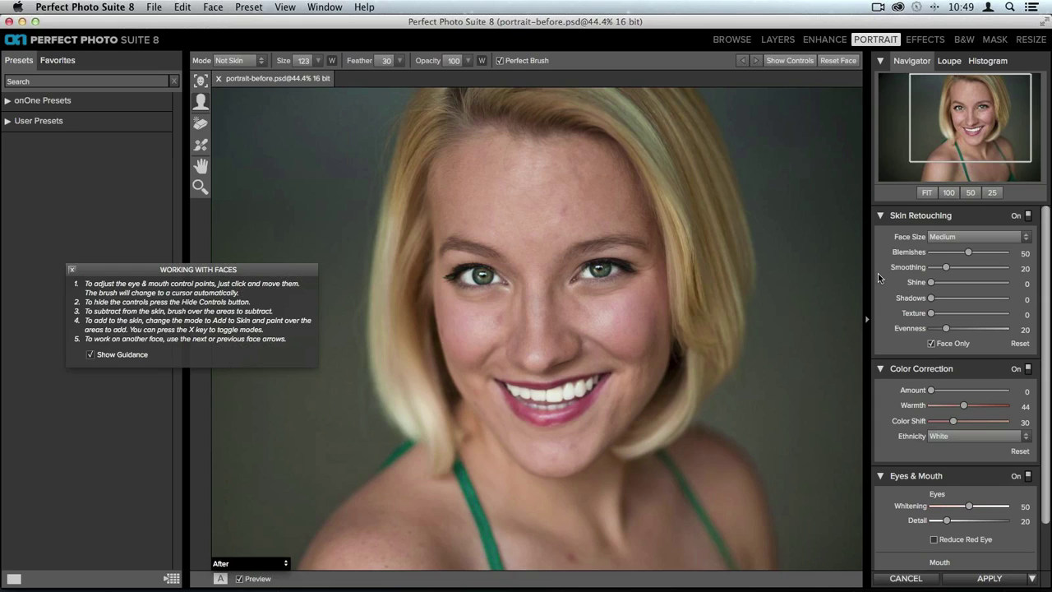
# - Set the skin retouching to Smoothing 31, Shine 39 and Evenness 24, and the color correction Amount to 42
pyautogui.moveTo(945, 268); pyautogui.dragTo(954, 271)
pyautogui.moveTo(932, 284); pyautogui.dragTo(959, 285)
pyautogui.moveTo(947, 328); pyautogui.dragTo(949, 330)
pyautogui.scroll(-3, 948, 330)
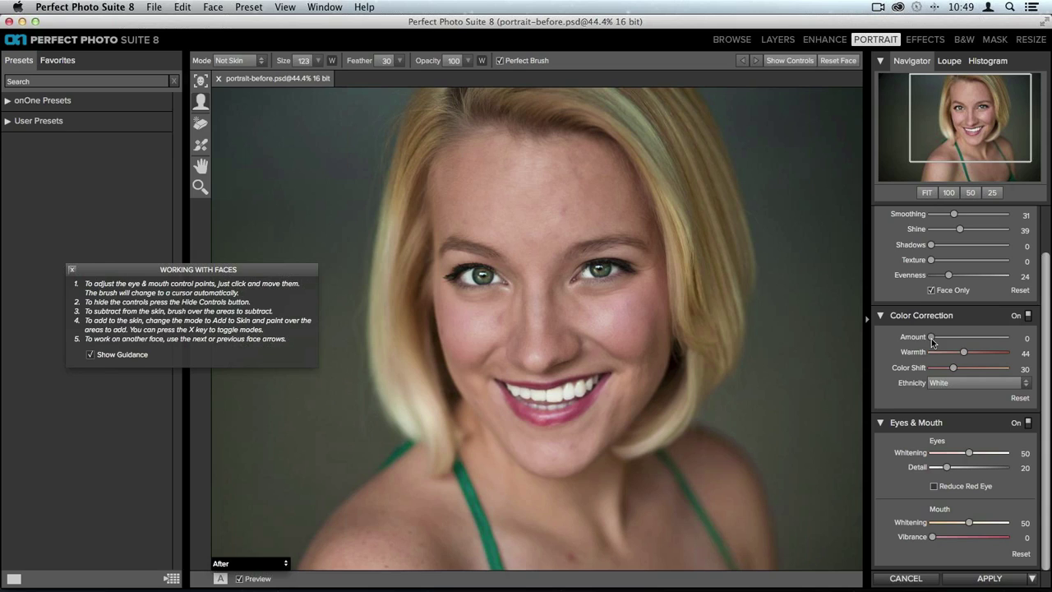
pyautogui.moveTo(932, 338); pyautogui.dragTo(963, 341)
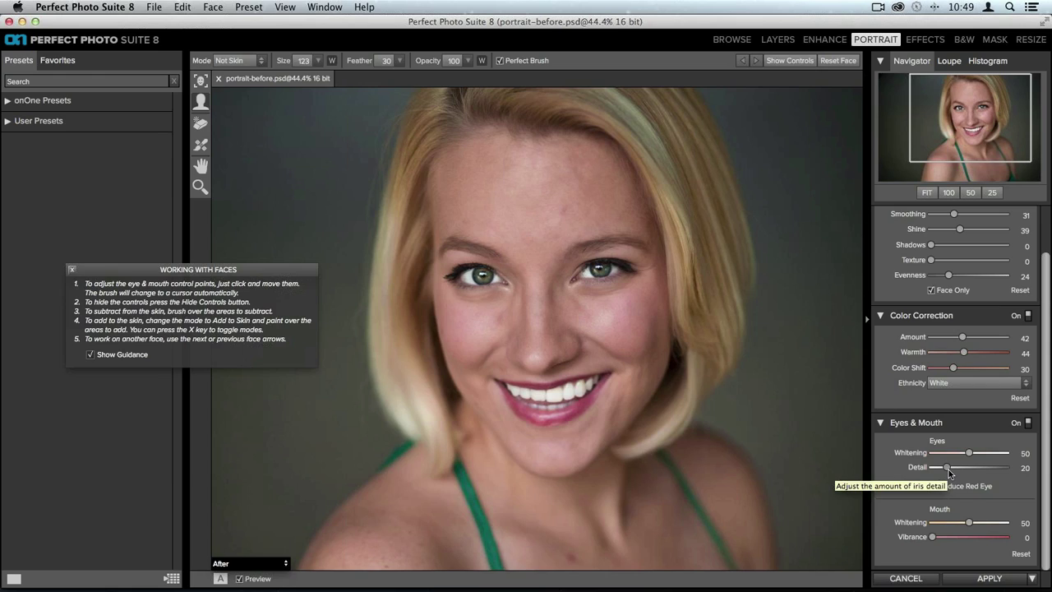
# - Set the eye Detail to 36, the mouth Whitening to 36 and the lip Vibrance to 18
pyautogui.moveTo(948, 470); pyautogui.dragTo(957, 472)
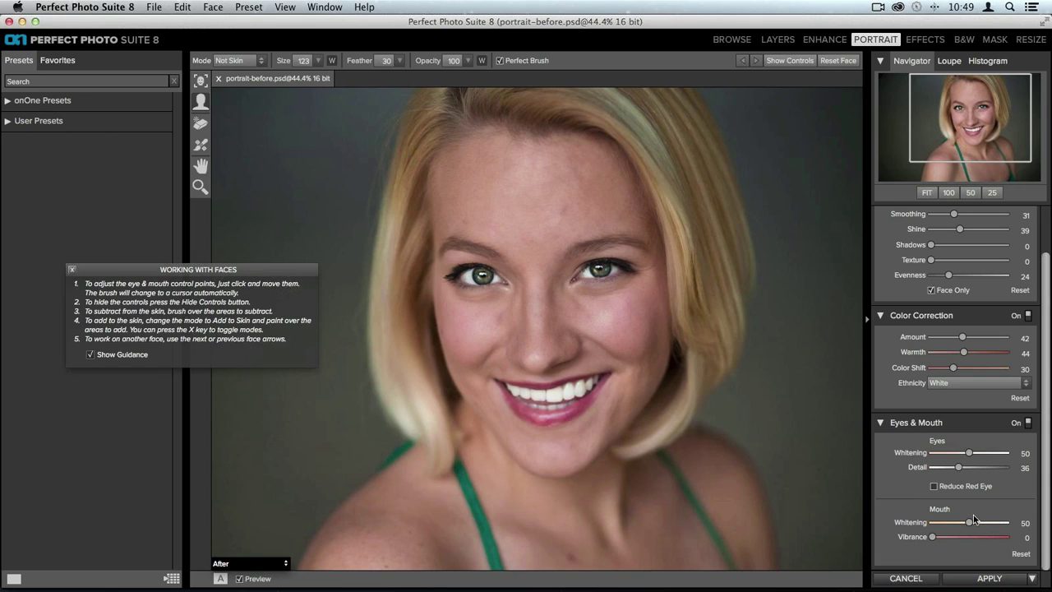
pyautogui.moveTo(969, 523); pyautogui.dragTo(959, 526)
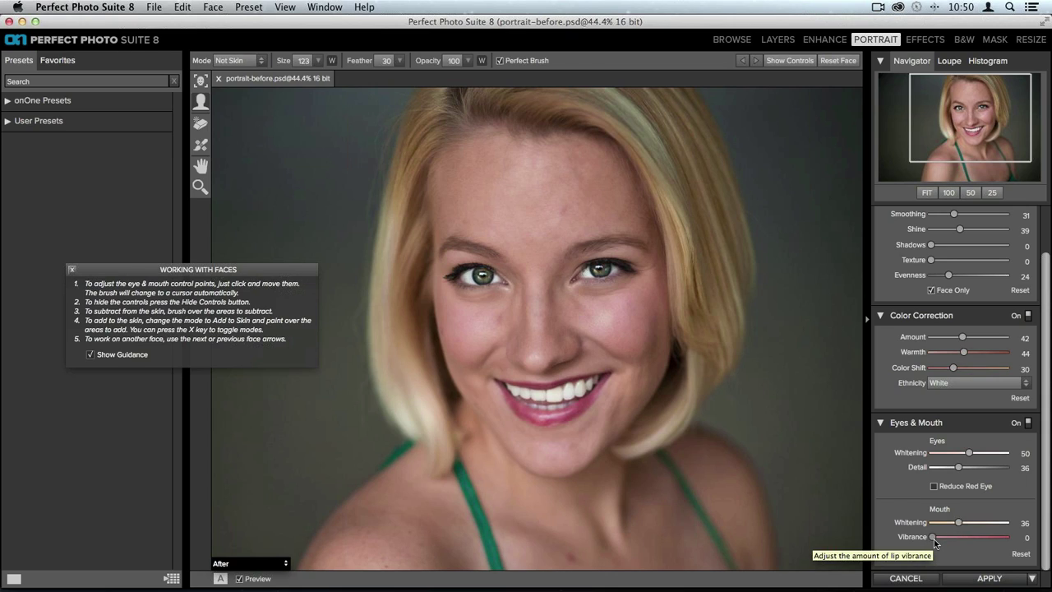
pyautogui.moveTo(933, 539); pyautogui.dragTo(944, 542)
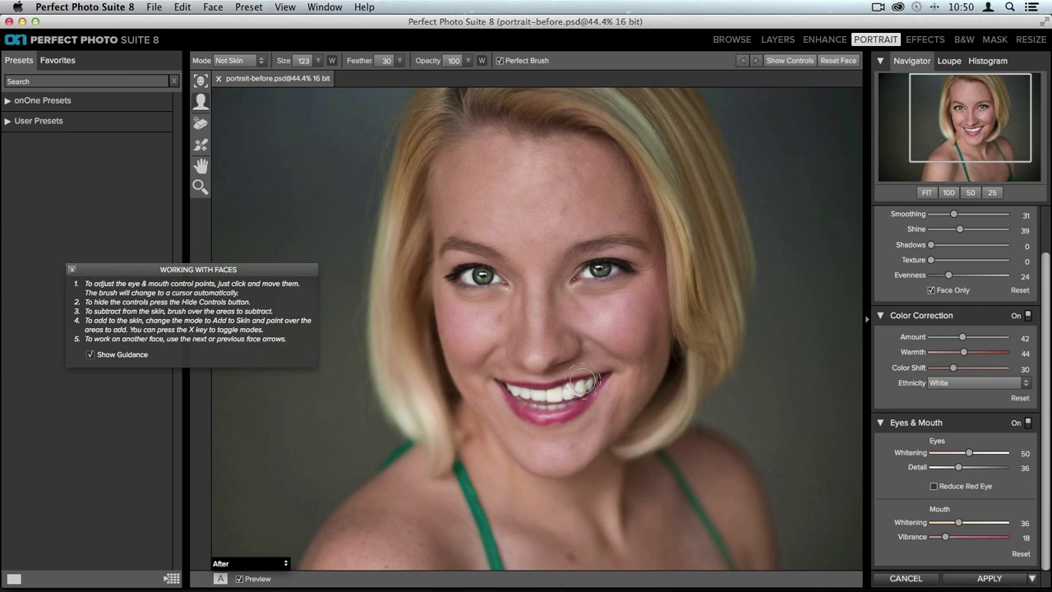
# - Remove the remaining blemishes on the forehead, nose bridge, cheek, chin and chest with the Retouch Brush at 100 opacity
pyautogui.scroll(3, 967, 324)
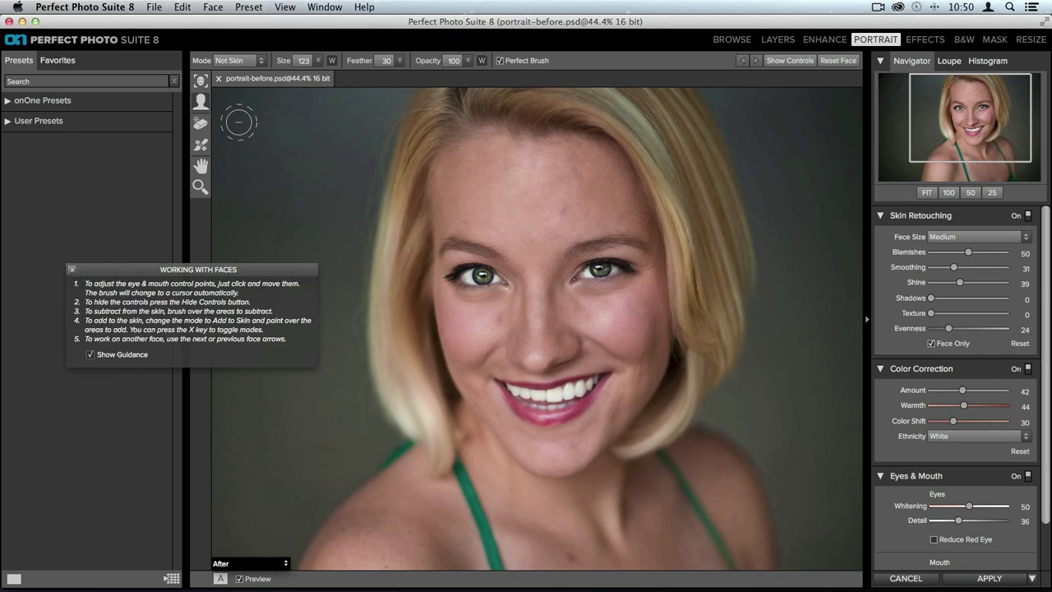
pyautogui.click(201, 146)
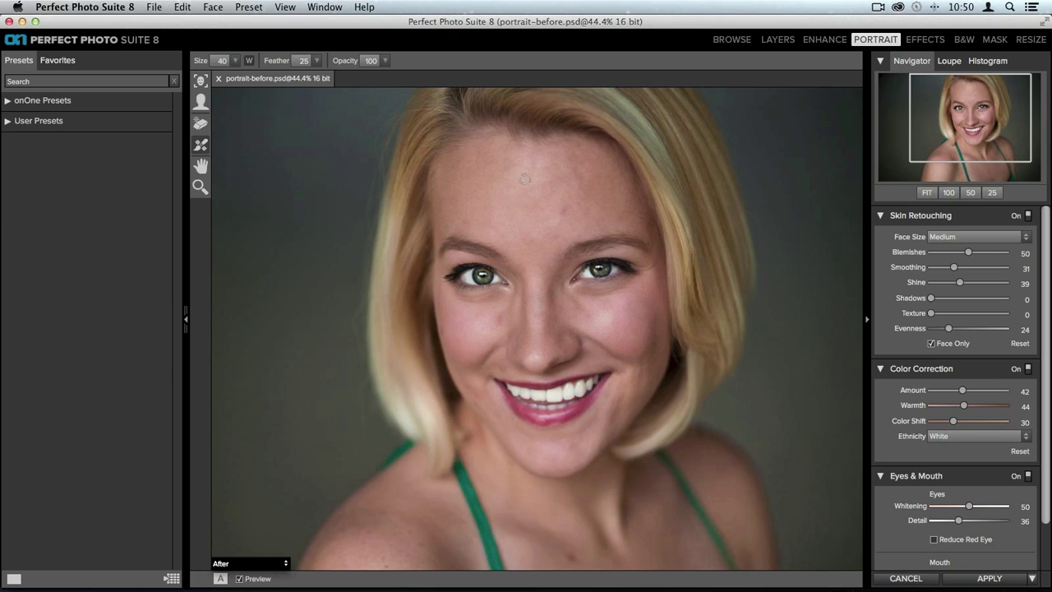
pyautogui.click(559, 211)
pyautogui.moveTo(460, 218); pyautogui.dragTo(475, 220)
pyautogui.click(498, 319)
pyautogui.click(490, 318)
pyautogui.click(575, 445)
pyautogui.click(553, 456)
pyautogui.click(568, 550)
pyautogui.click(452, 336)
pyautogui.click(532, 236)
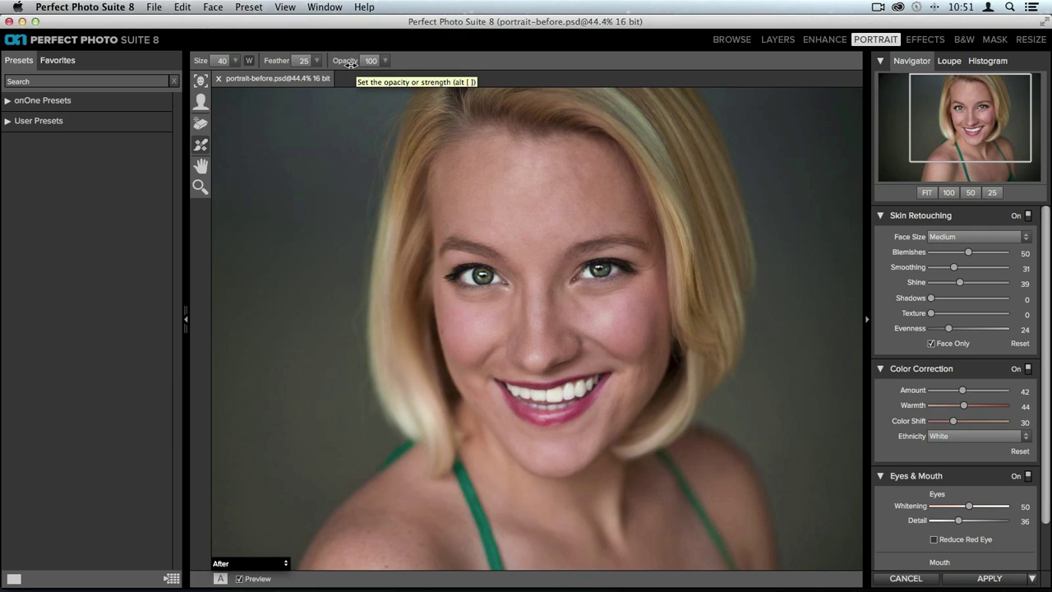
# - Set the Retouch Brush opacity to 35, enlarge the brush, and soften the lines under both eyes
pyautogui.moveTo(349, 62); pyautogui.dragTo(283, 56)
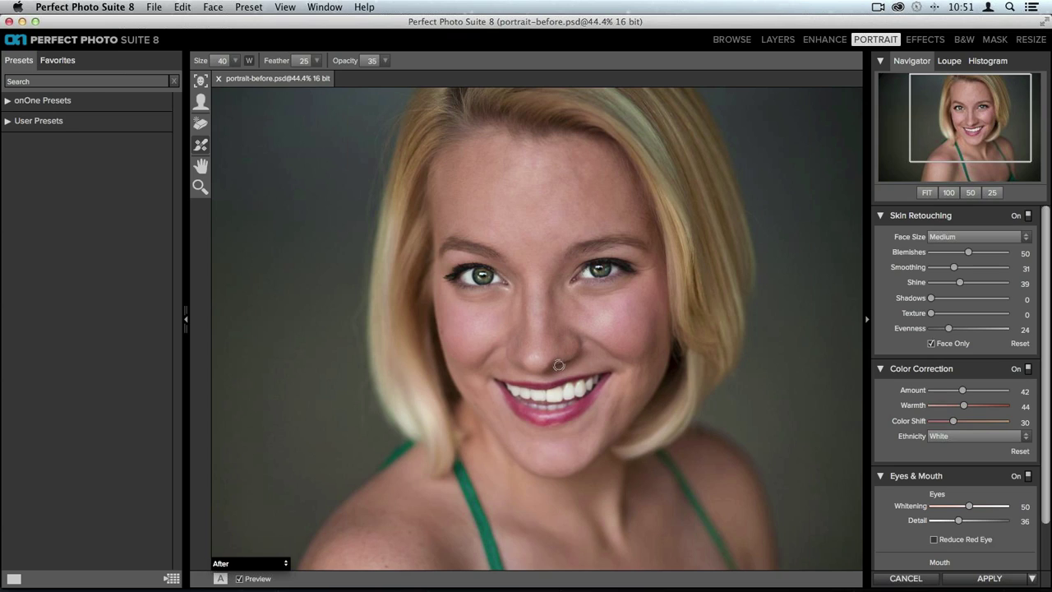
pyautogui.press(']')
pyautogui.press(']')
pyautogui.press(']')
pyautogui.press(']')
pyautogui.press(']')
pyautogui.press(']')
pyautogui.press('[')
pyautogui.moveTo(580, 294); pyautogui.dragTo(636, 283)
pyautogui.moveTo(575, 295); pyautogui.dragTo(633, 286)
pyautogui.moveTo(496, 299); pyautogui.dragTo(452, 301)
# - Brush over the forehead, nose and both cheeks to even out the skin, and apply the retouching back to Photoshop
pyautogui.moveTo(512, 177)
pyautogui.mouseDown()
pyautogui.moveTo(544, 179)
pyautogui.moveTo(509, 193)
pyautogui.moveTo(505, 231)
pyautogui.moveTo(530, 219)
pyautogui.mouseUp()
pyautogui.moveTo(544, 184)
pyautogui.mouseDown()
pyautogui.moveTo(548, 232)
pyautogui.moveTo(512, 230)
pyautogui.moveTo(542, 250)
pyautogui.mouseUp()
pyautogui.click(535, 354)
pyautogui.moveTo(485, 323); pyautogui.dragTo(469, 328)
pyautogui.moveTo(600, 308); pyautogui.dragTo(614, 326)
pyautogui.click(615, 310)
pyautogui.click(998, 580)
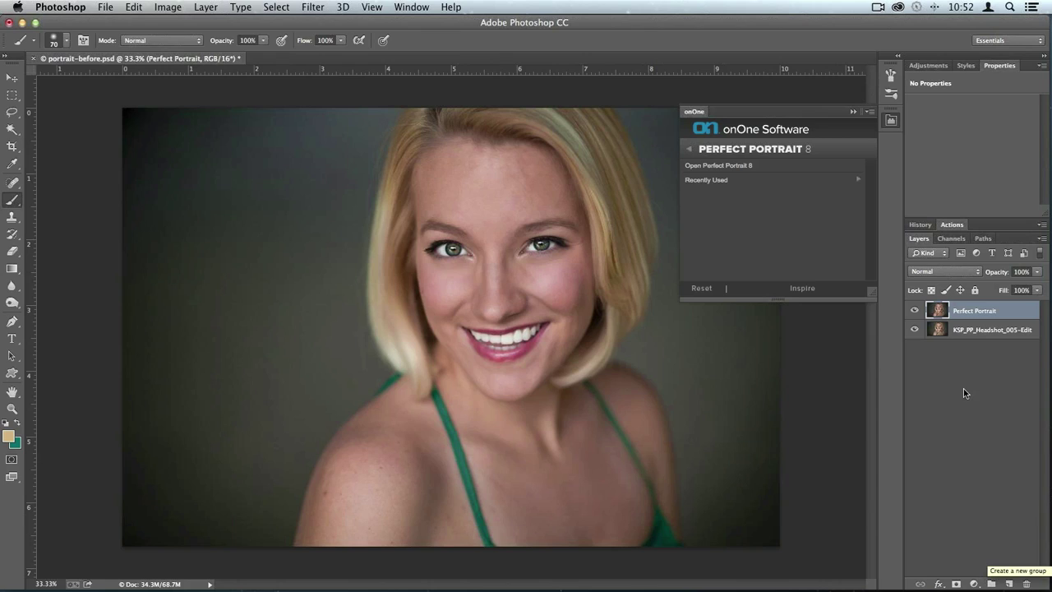
# - Collapse the onOne extension and compare the portrait with the Perfect Portrait layer hidden and shown
pyautogui.click(891, 122)
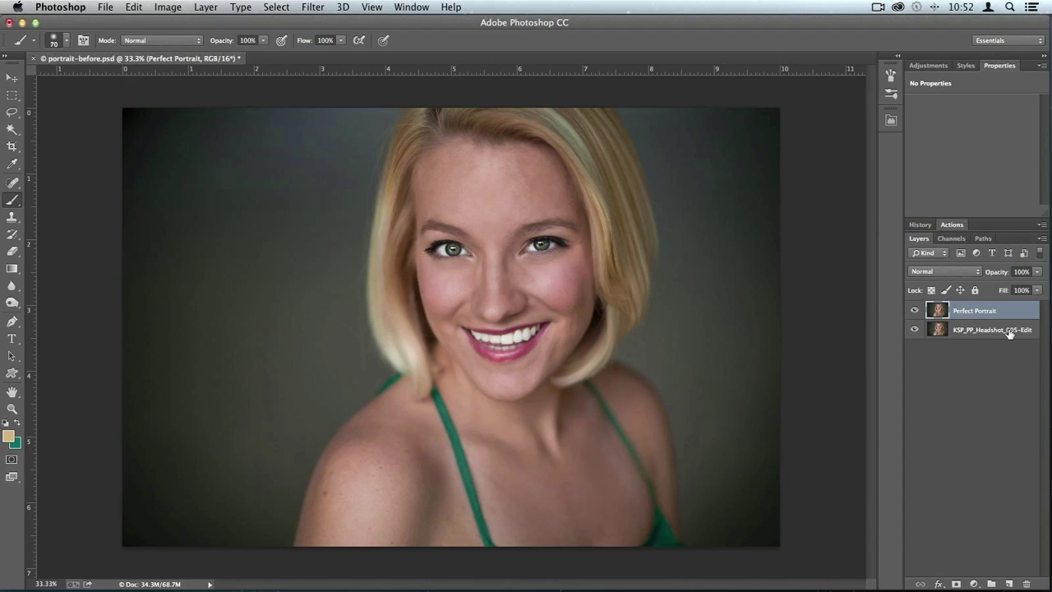
pyautogui.click(915, 311)
pyautogui.click(916, 311)
pyautogui.click(916, 311)
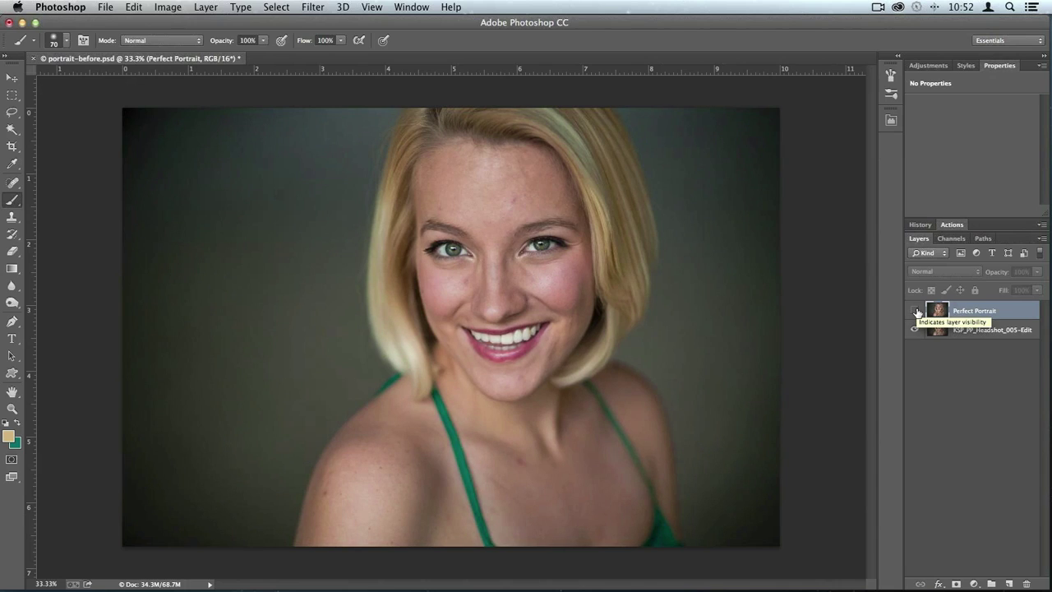
pyautogui.click(916, 311)
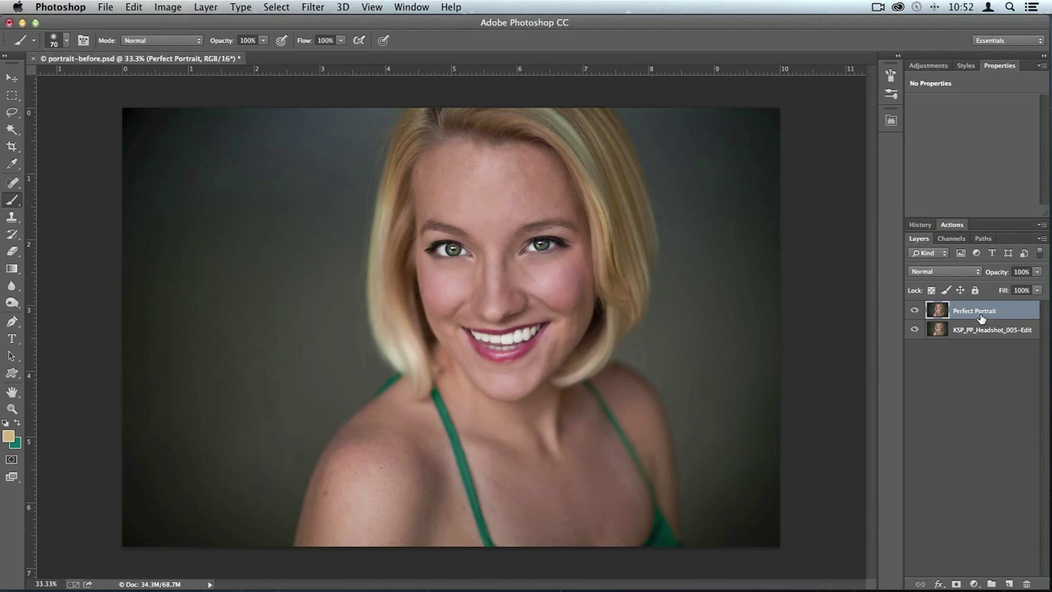
# - View the Perfect B&W 8 options in the onOne extension, and recheck the portrait without and with the Perfect Portrait layer
pyautogui.click(890, 120)
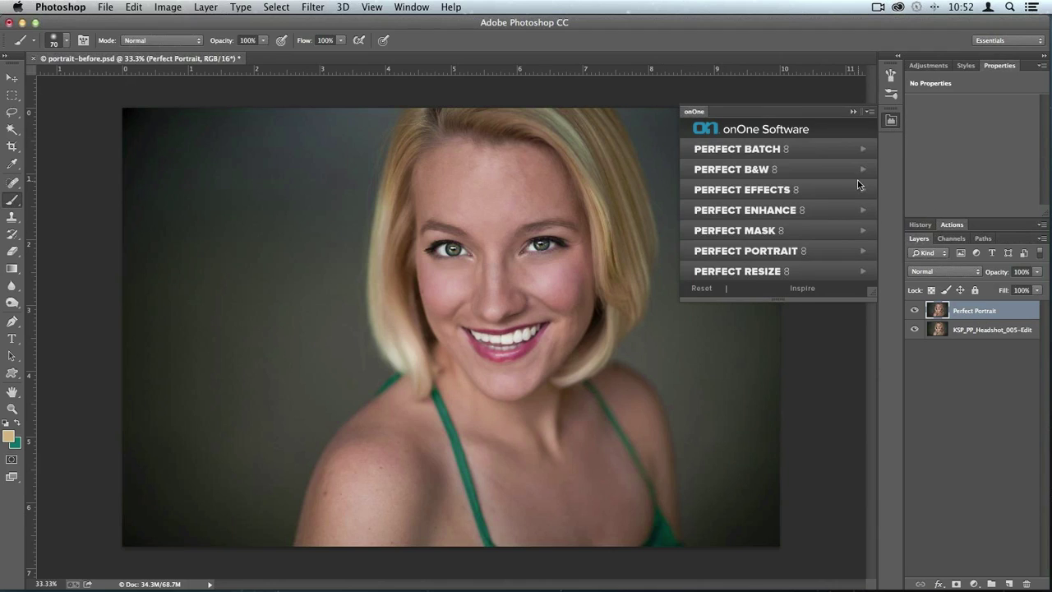
pyautogui.click(753, 170)
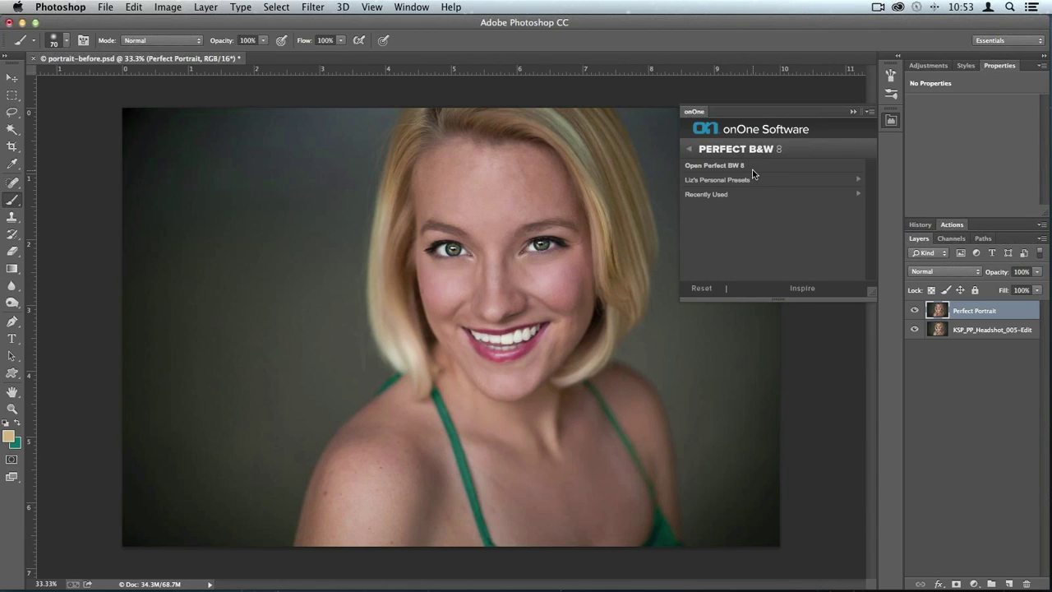
pyautogui.click(890, 121)
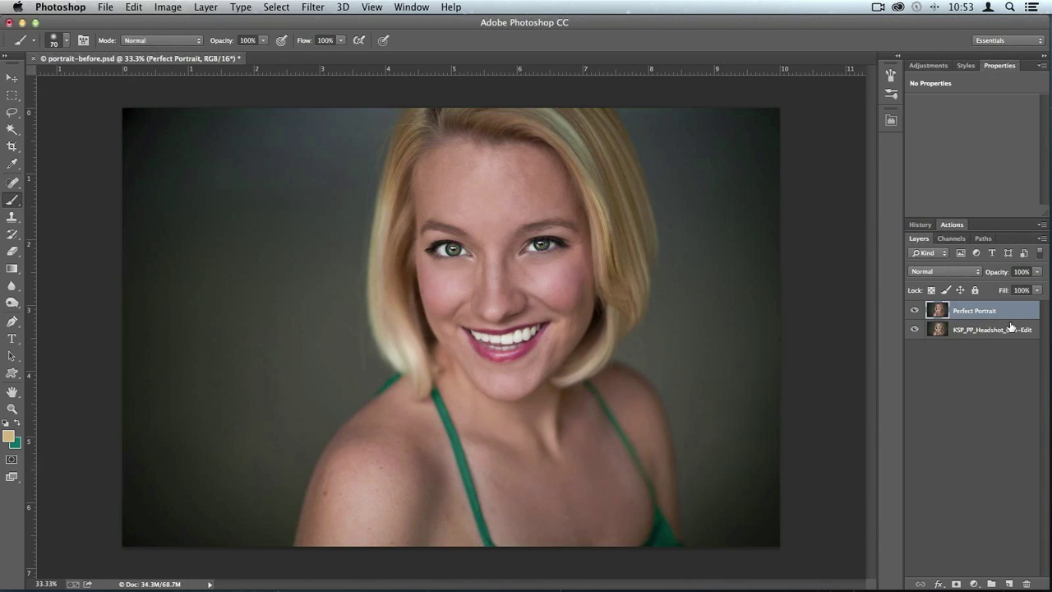
pyautogui.click(914, 311)
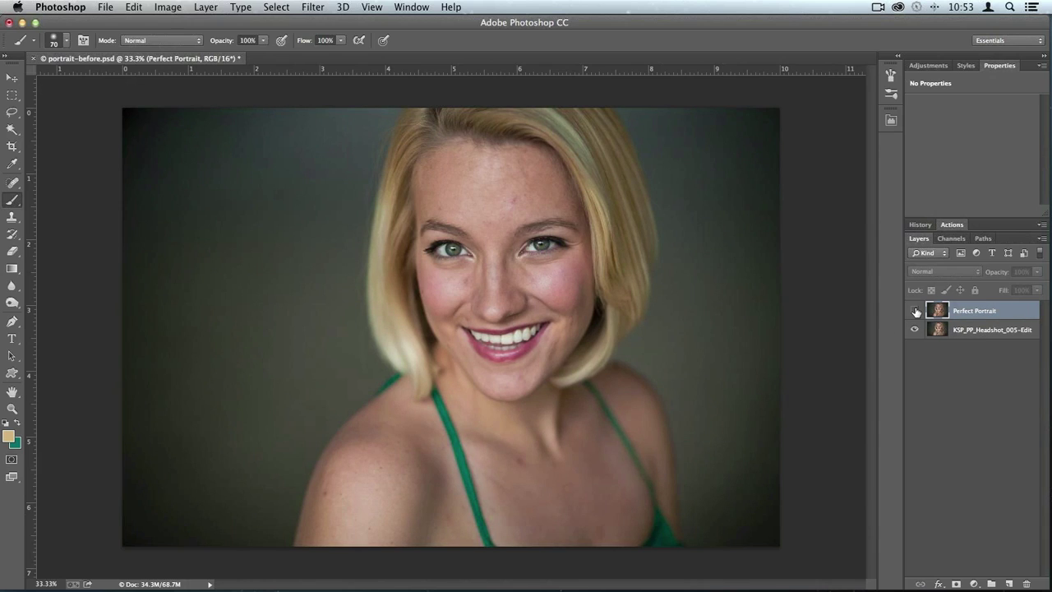
pyautogui.click(915, 311)
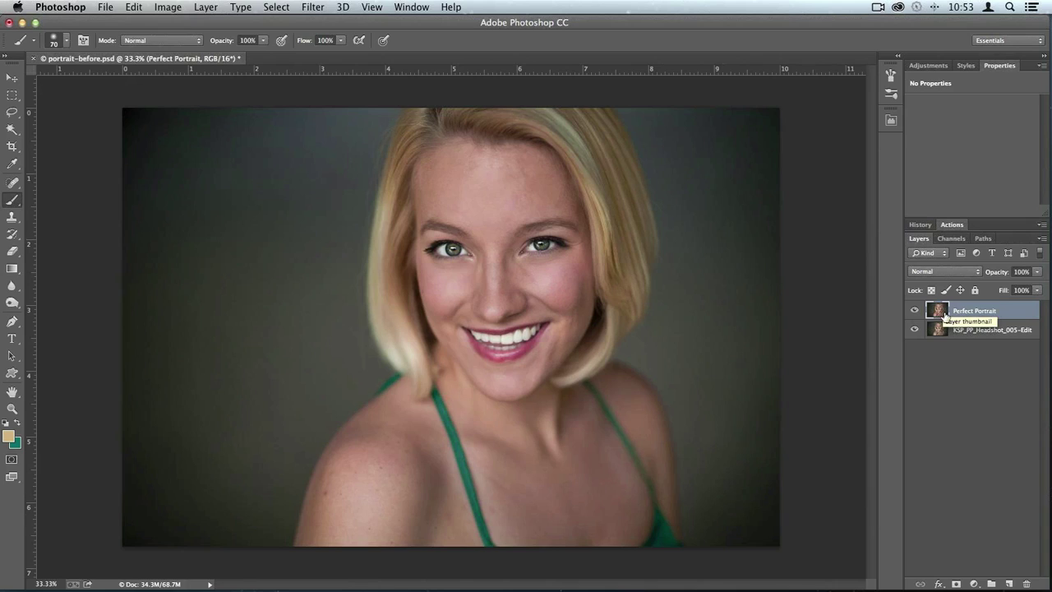